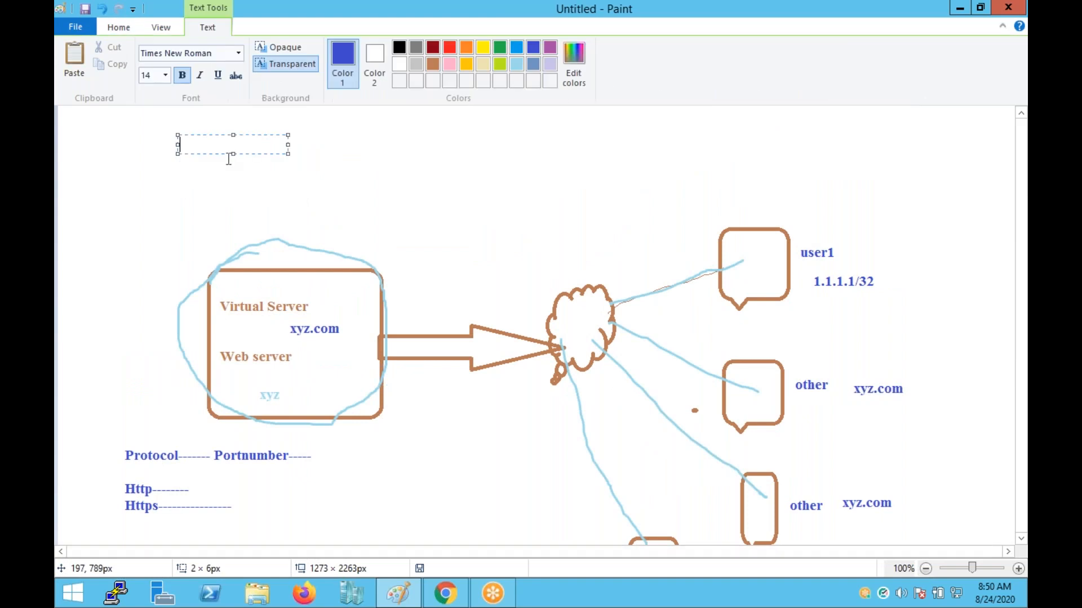
# Widen the top text box and type 'Security group work as a firewall and its allow and deny protocol', fixing typos.
pyautogui.moveTo(288, 155); pyautogui.dragTo(964, 176)
pyautogui.write('Sec')
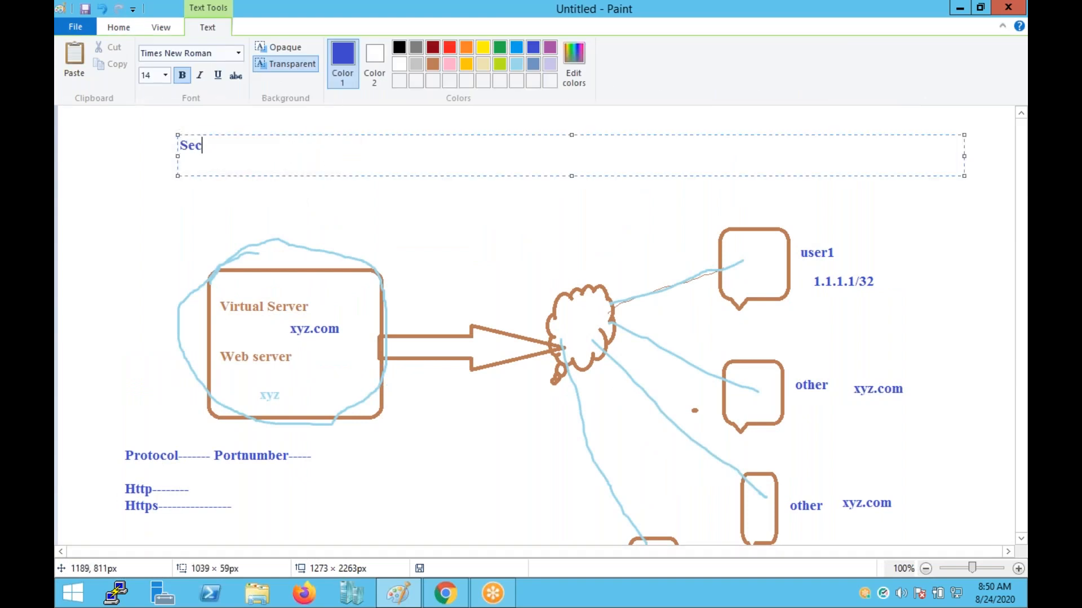
pyautogui.write('urity group wp')
pyautogui.press('BackSpace')
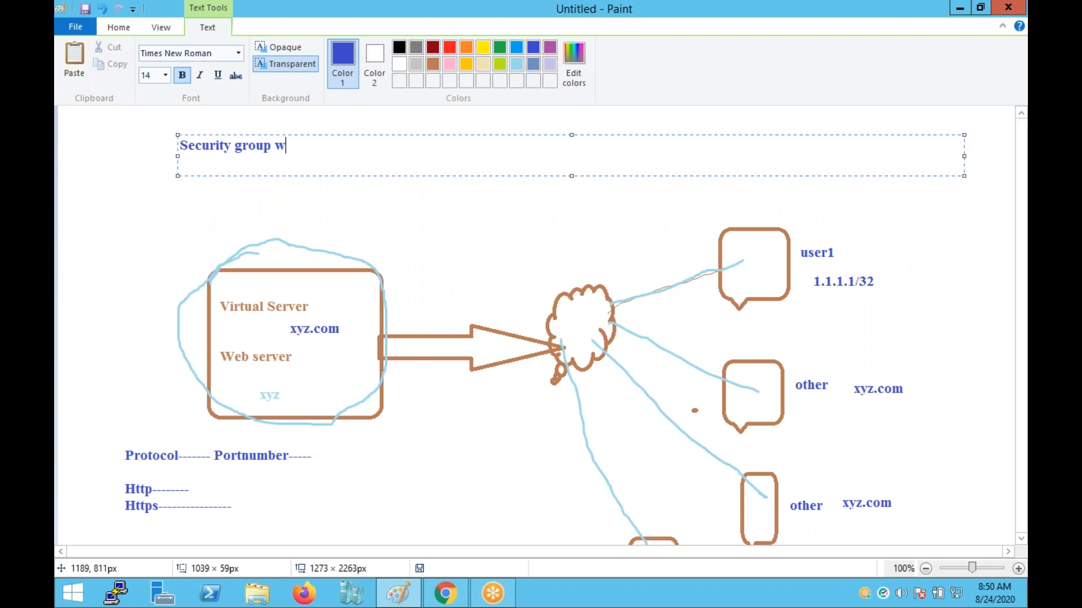
pyautogui.write('ork as a firewall ans its allow')
pyautogui.press('BackSpace')
pyautogui.press('BackSpace')
pyautogui.press('BackSpace')
pyautogui.press('BackSpace')
pyautogui.press('BackSpace')
pyautogui.press('BackSpace')
pyautogui.press('BackSpace')
pyautogui.press('BackSpace')
pyautogui.press('BackSpace')
pyautogui.press('BackSpace')
pyautogui.press('BackSpace')
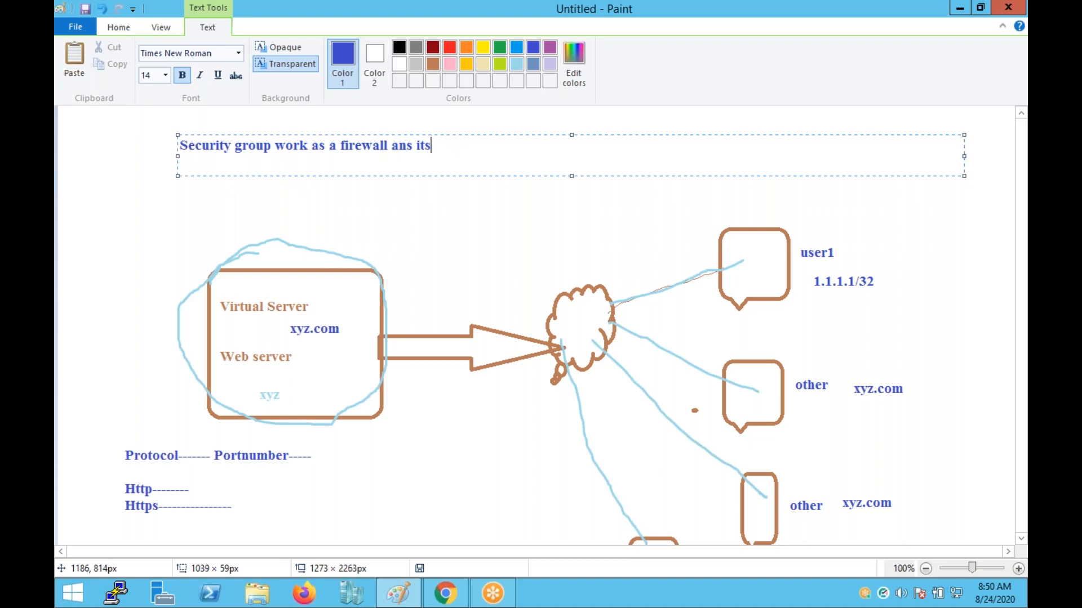
pyautogui.write('d u')
pyautogui.write('its')
pyautogui.press('BackSpace')
pyautogui.press('BackSpace')
pyautogui.press('BackSpace')
pyautogui.press('BackSpace')
pyautogui.write('its allow and deny protocol')
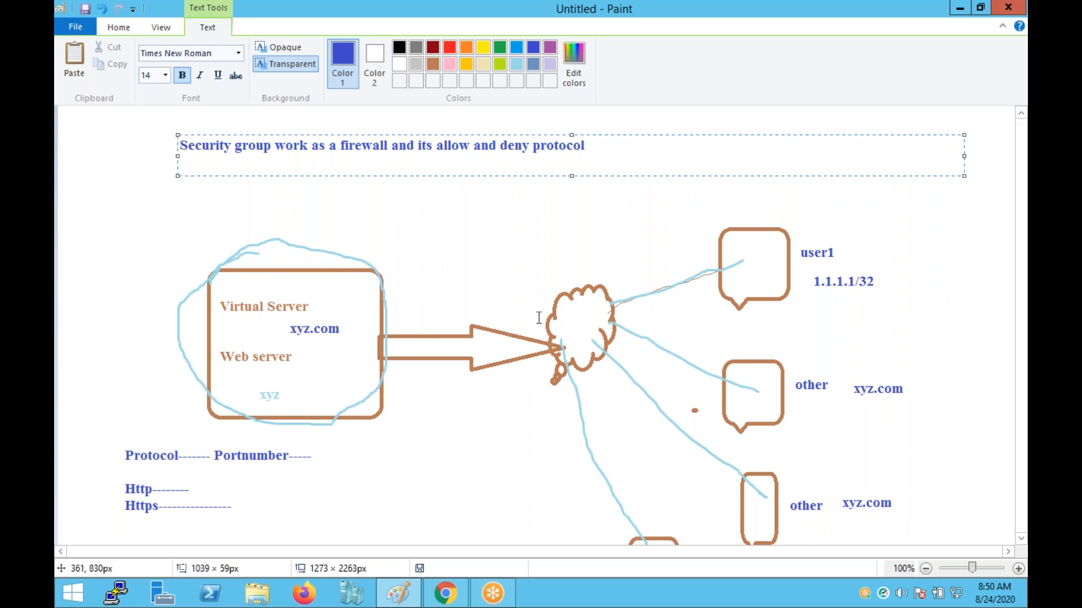
pyautogui.click(460, 224)
# Place a new text box in the blank canvas area below the diagram.
pyautogui.scroll(-3, 460, 224)
pyautogui.scroll(-5, 459, 224)
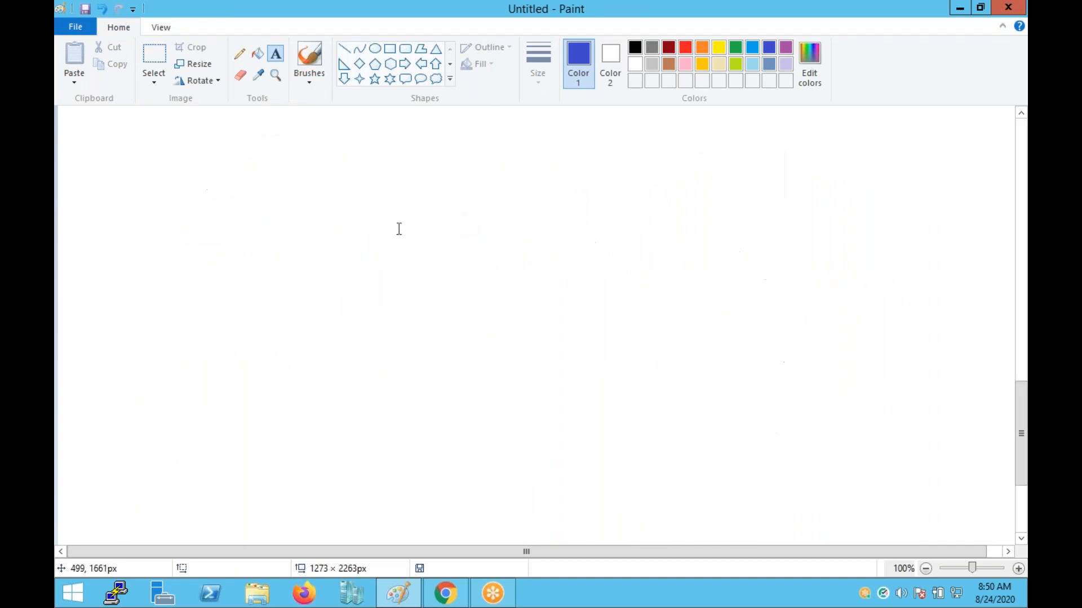
pyautogui.click(405, 51)
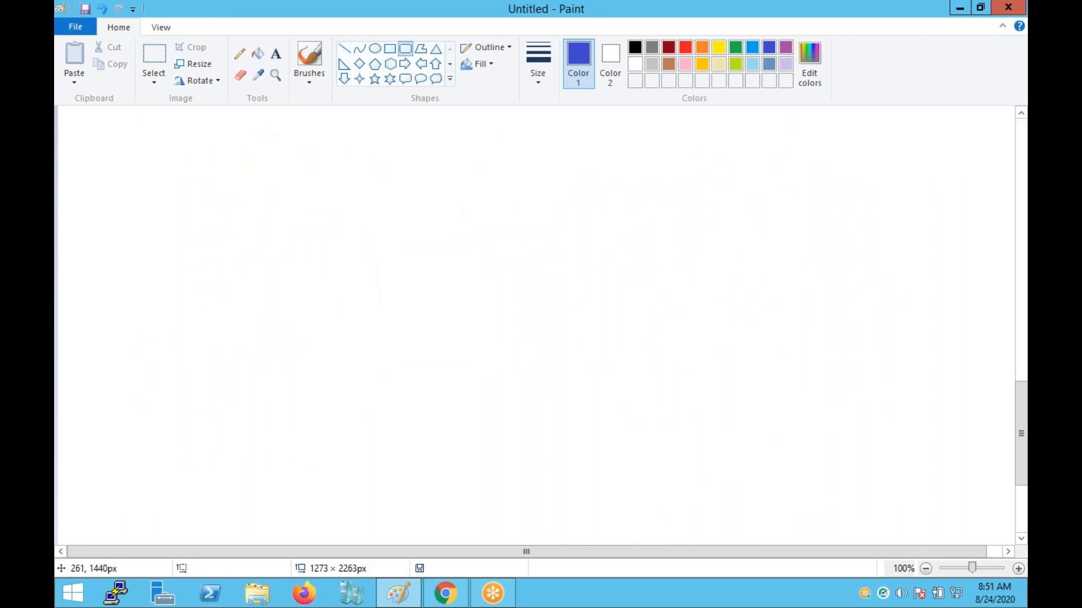
pyautogui.click(277, 54)
pyautogui.click(163, 179)
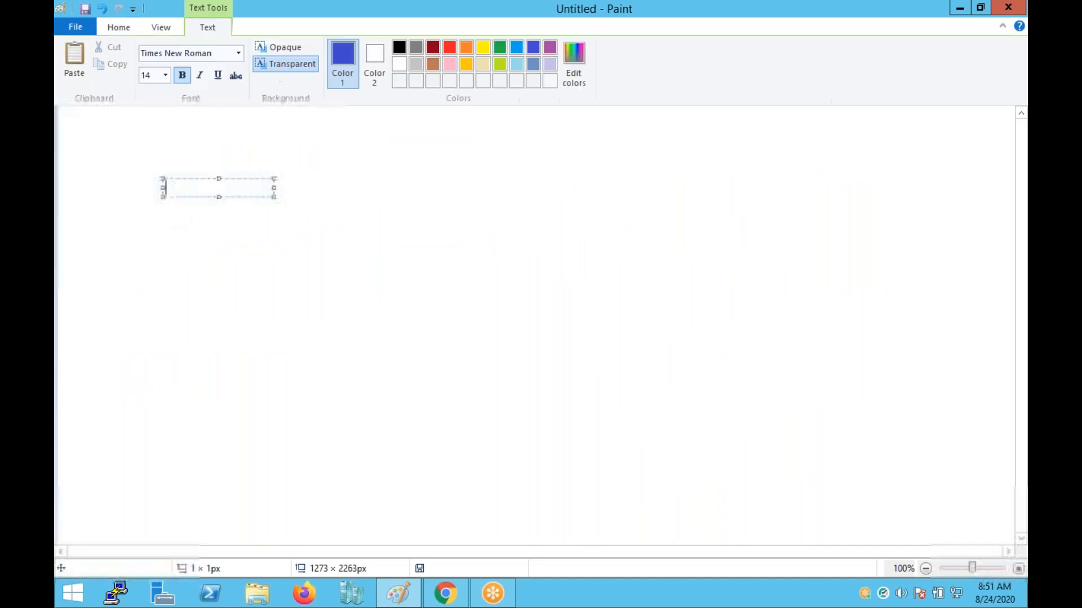
# Type the rule line 'Http ---- 80 ---- TCP' in a widened text box.
pyautogui.write('Http')
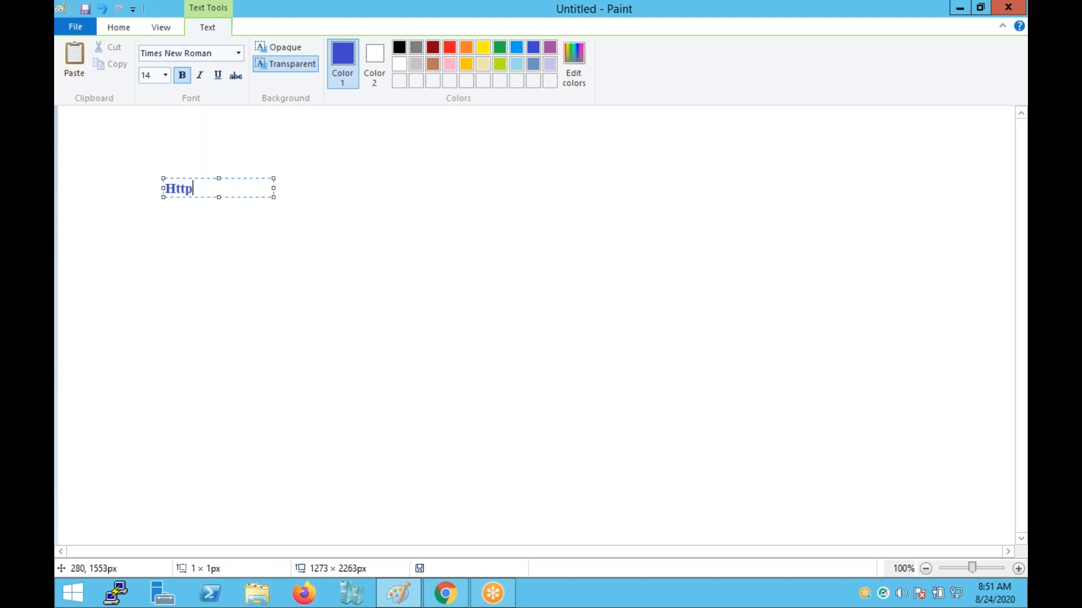
pyautogui.moveTo(275, 198); pyautogui.dragTo(683, 217)
pyautogui.write('--------------')
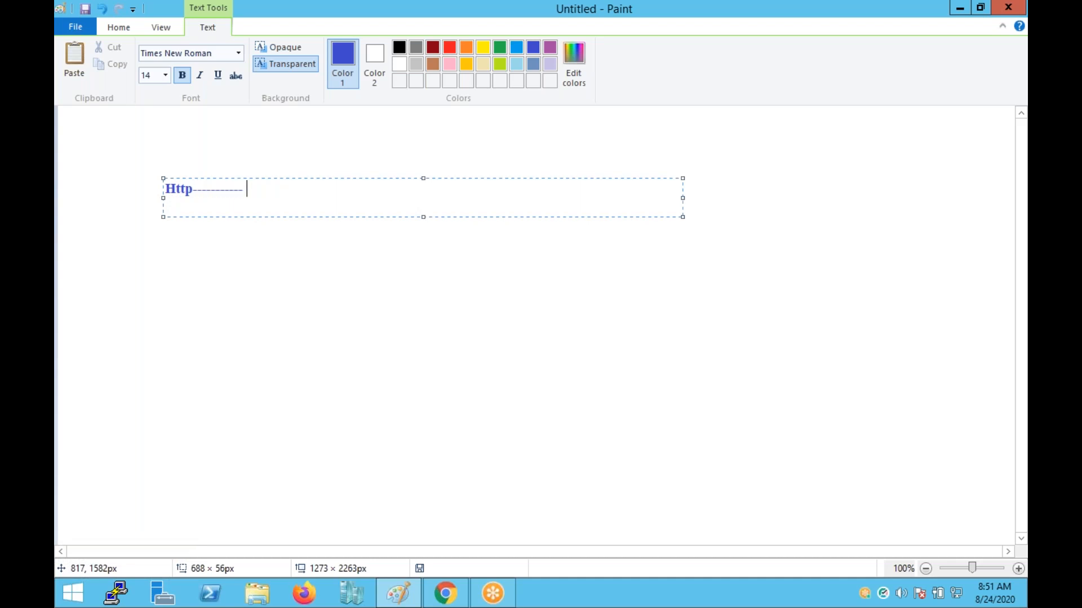
pyautogui.write(' 80')
pyautogui.write('------------------TCP')
pyautogui.write('----------------')
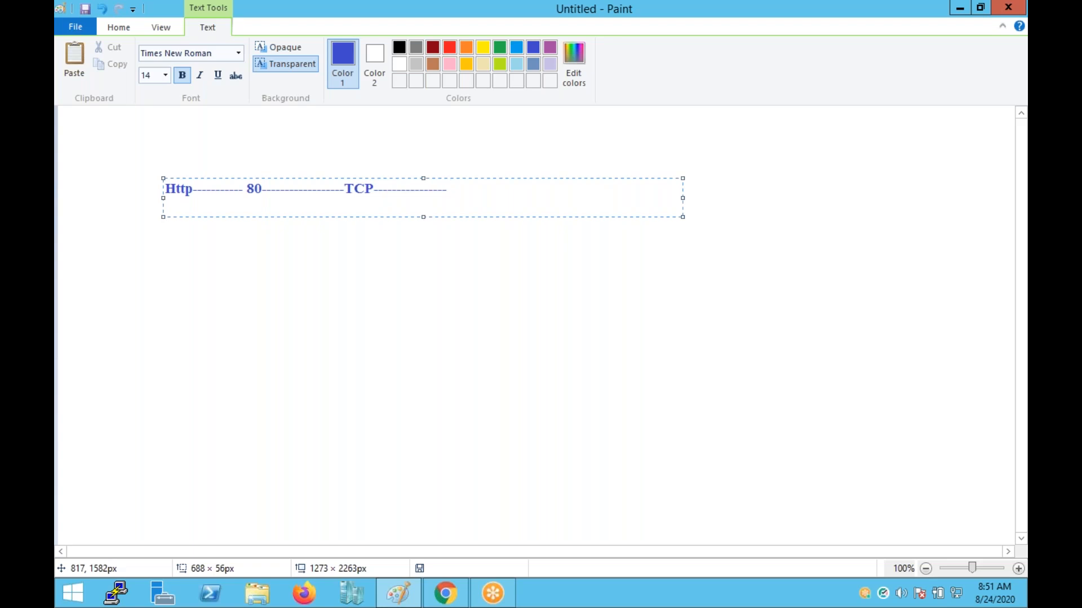
# Add source 'Costom------ 1.1.1.1/32' after TCP, then replace it with 'anyware'.
pyautogui.write('Cou')
pyautogui.press('BackSpace')
pyautogui.write('stom')
pyautogui.write('------ 1.0')
pyautogui.press('BackSpace')
pyautogui.write('1.1.1/2')
pyautogui.press('BackSpace')
pyautogui.write('32')
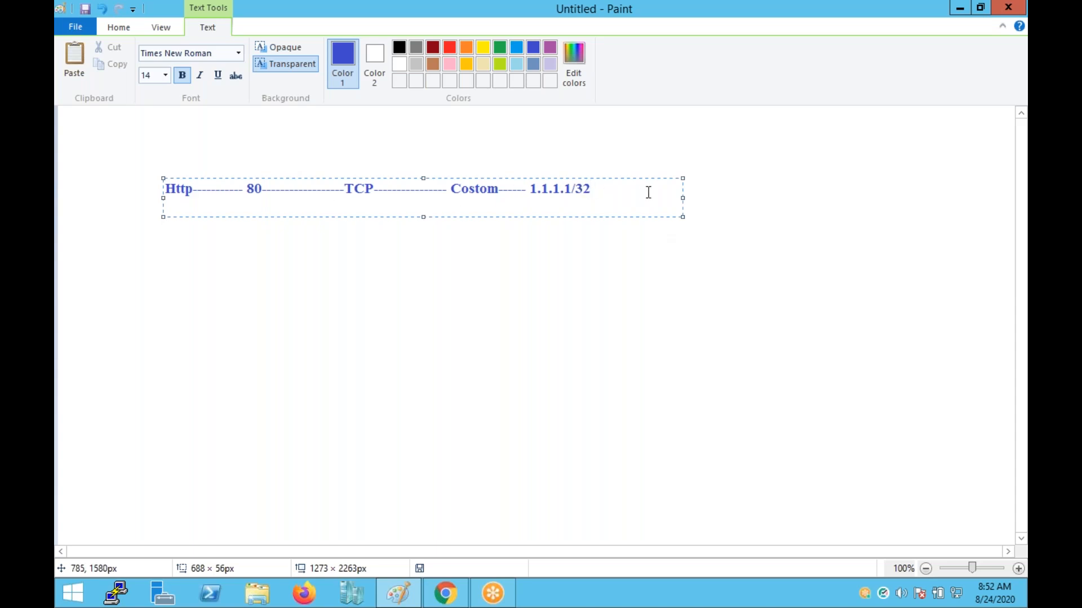
pyautogui.press('BackSpace')
pyautogui.press('BackSpace')
pyautogui.press('BackSpace')
pyautogui.press('BackSpace')
pyautogui.press('BackSpace')
pyautogui.press('BackSpace')
pyautogui.press('BackSpace')
pyautogui.press('BackSpace')
pyautogui.press('BackSpace')
pyautogui.press('BackSpace')
pyautogui.press('BackSpace')
pyautogui.press('BackSpace')
pyautogui.press('BackSpace')
pyautogui.press('BackSpace')
pyautogui.press('BackSpace')
pyautogui.press('BackSpace')
pyautogui.press('BackSpace')
pyautogui.press('BackSpace')
pyautogui.press('BackSpace')
pyautogui.press('BackSpace')
pyautogui.press('BackSpace')
pyautogui.press('BackSpace')
pyautogui.press('BackSpace')
pyautogui.write('anyware')
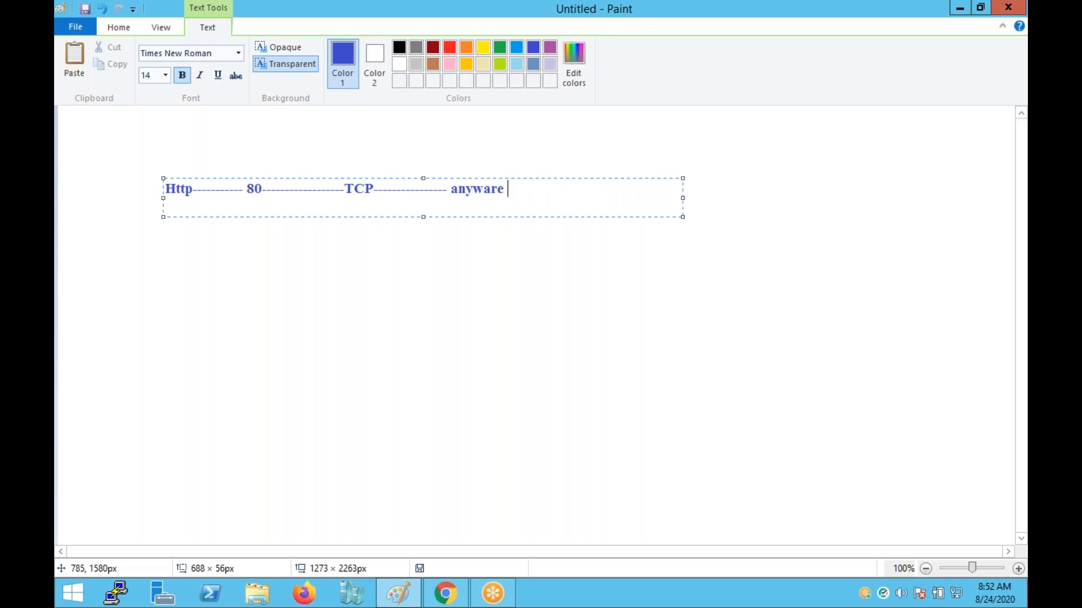
# Commit the rule line and label the middle speech bubble 'user 2 2.2.2.2/32'.
pyautogui.click(519, 309)
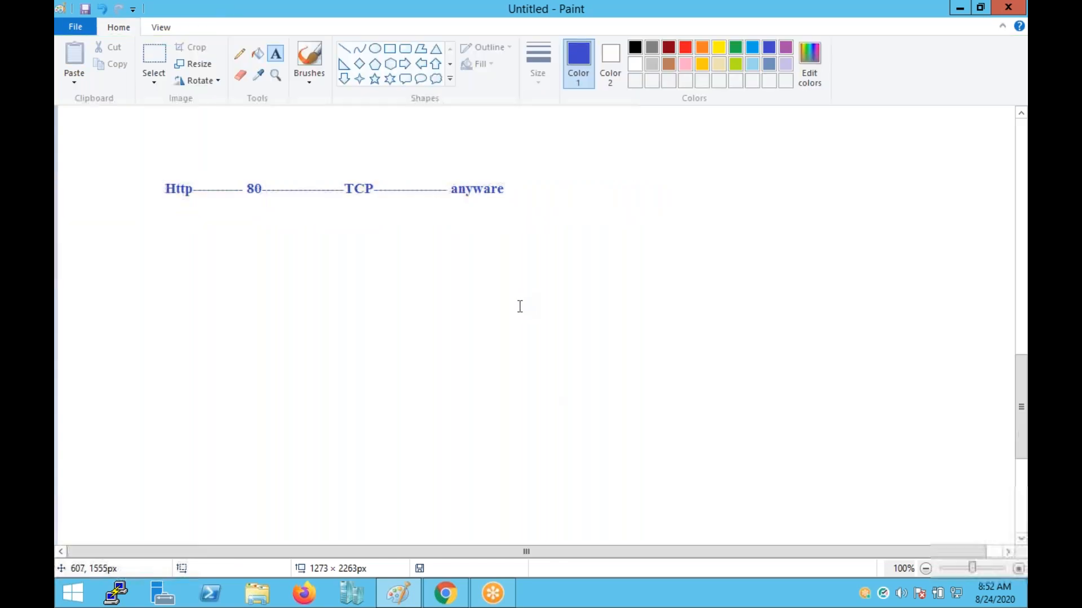
pyautogui.scroll(10, 521, 305)
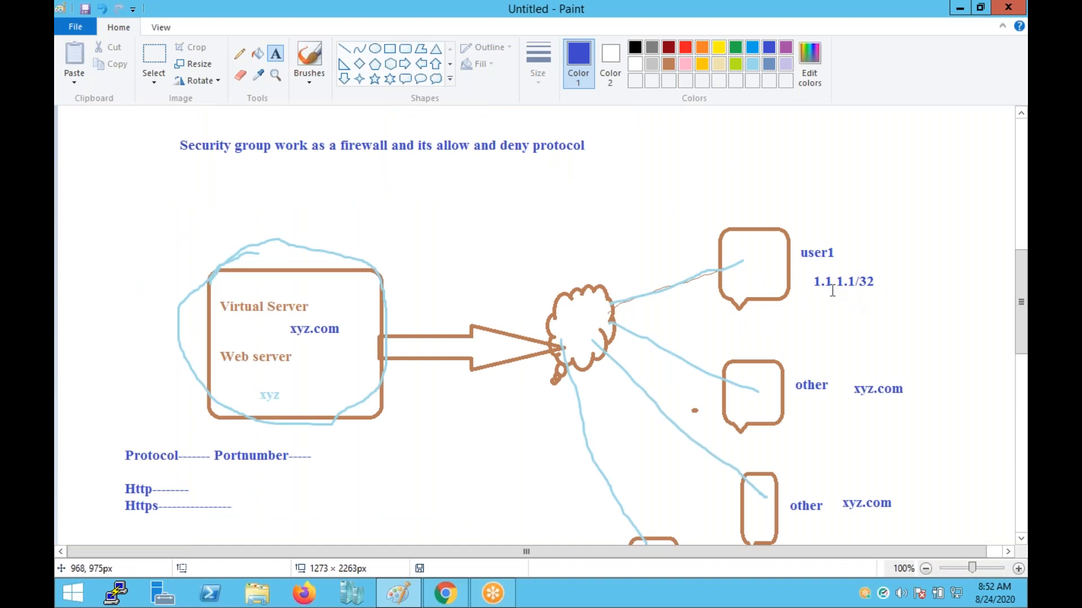
pyautogui.click(791, 361)
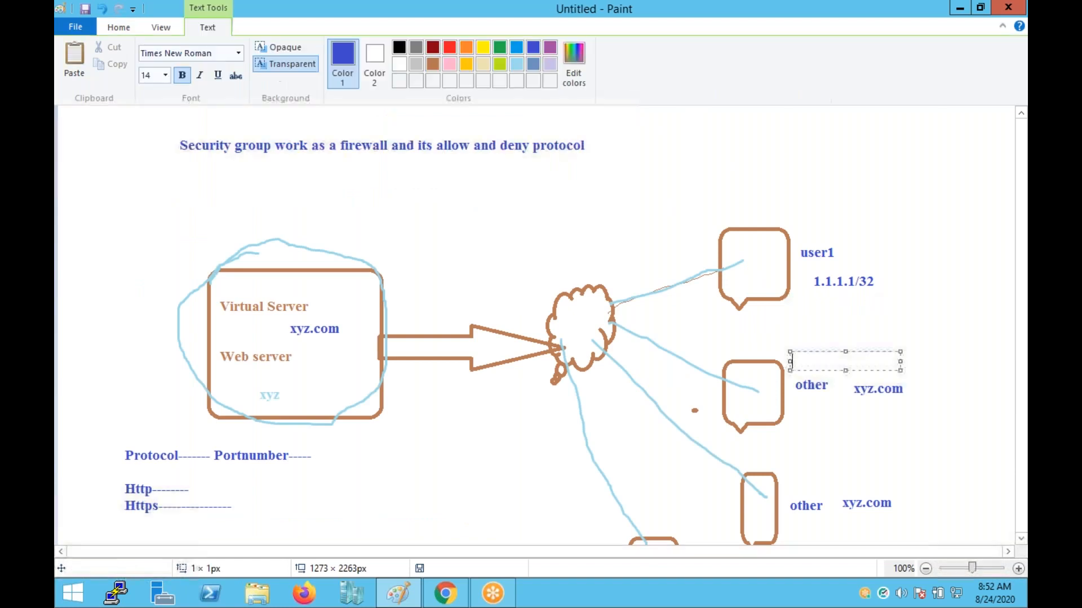
pyautogui.write('user 2   2.2.2')
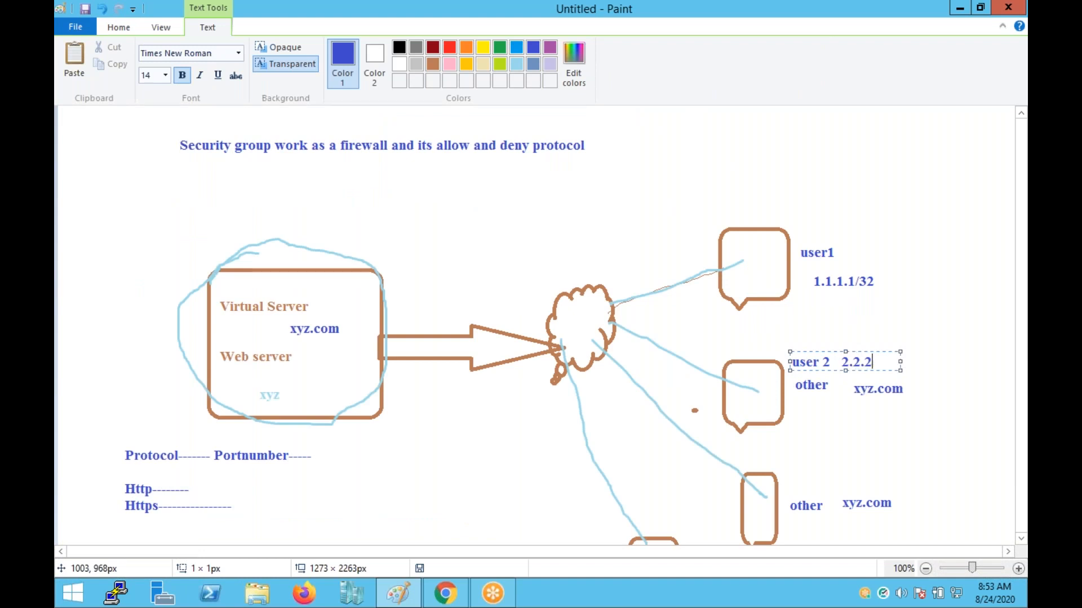
pyautogui.write('.2/32')
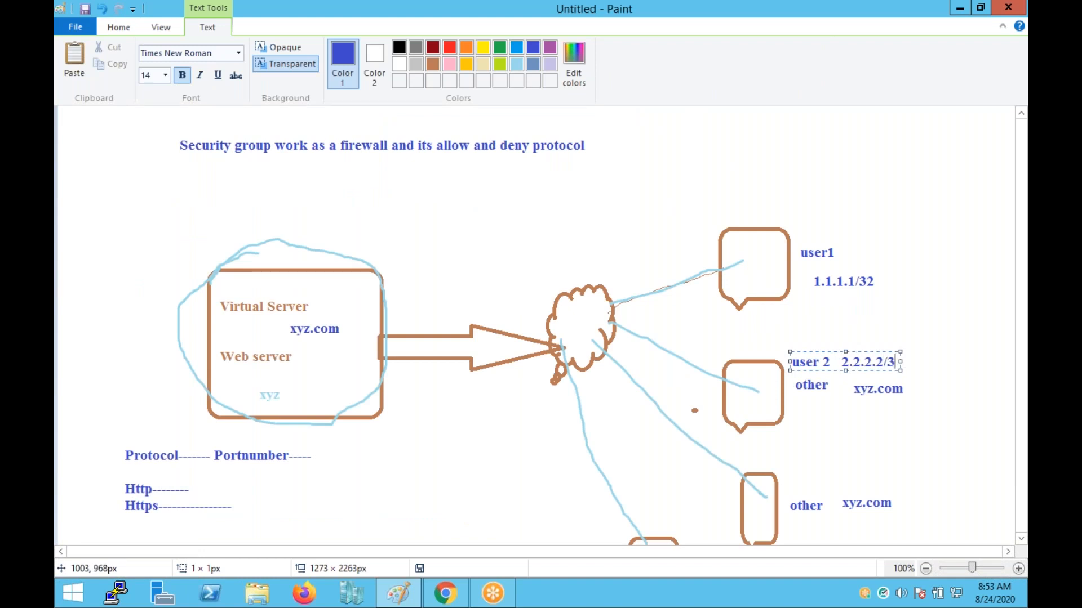
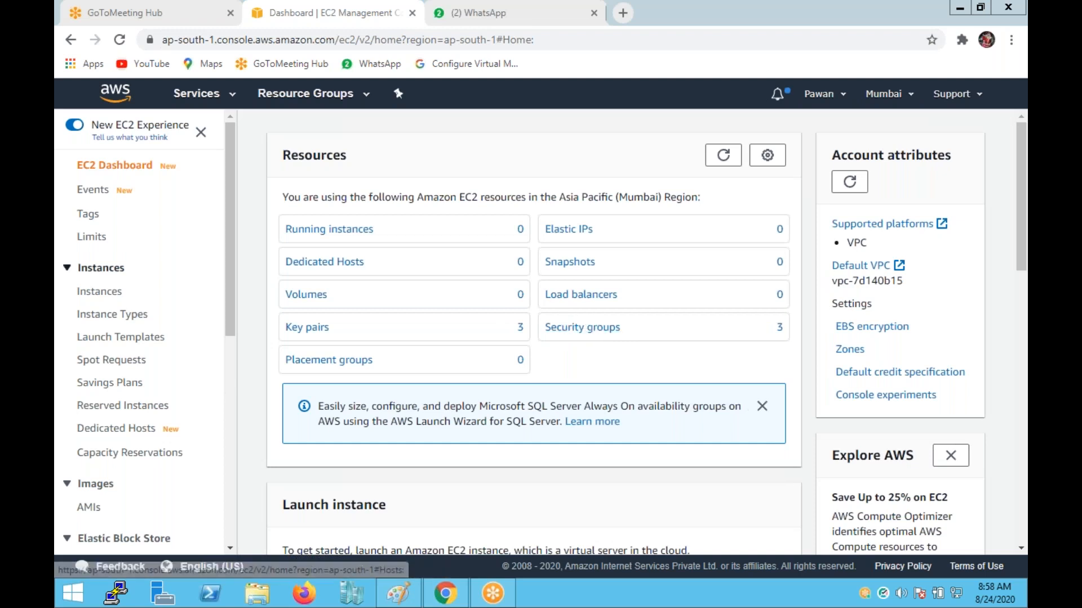
# Go to Security Groups under Network & Security and start a new security group.
pyautogui.moveTo(229, 258); pyautogui.dragTo(232, 392)
pyautogui.click(146, 373)
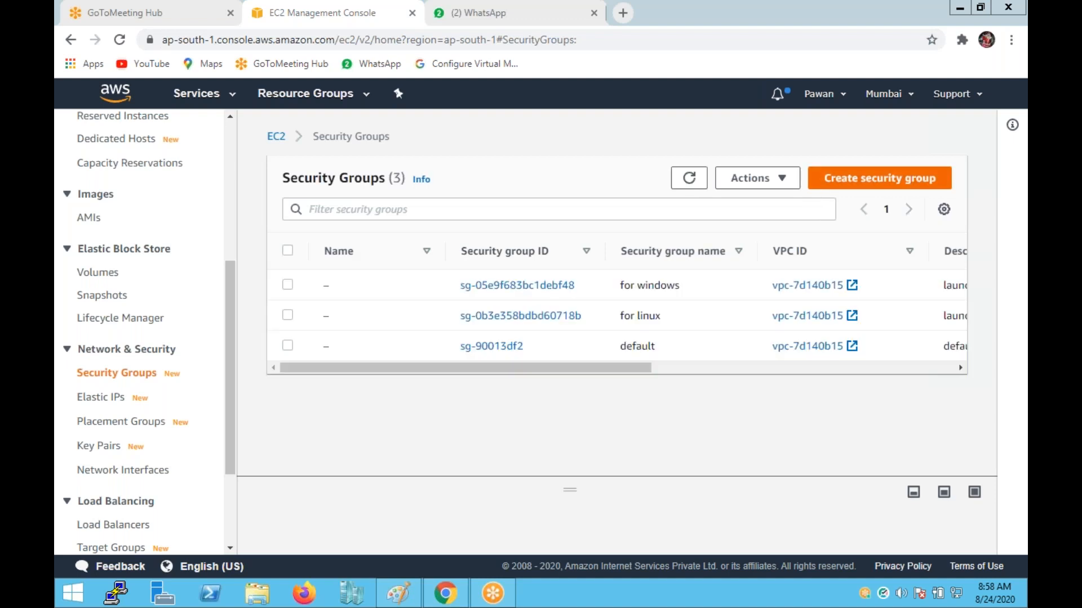
pyautogui.click(877, 187)
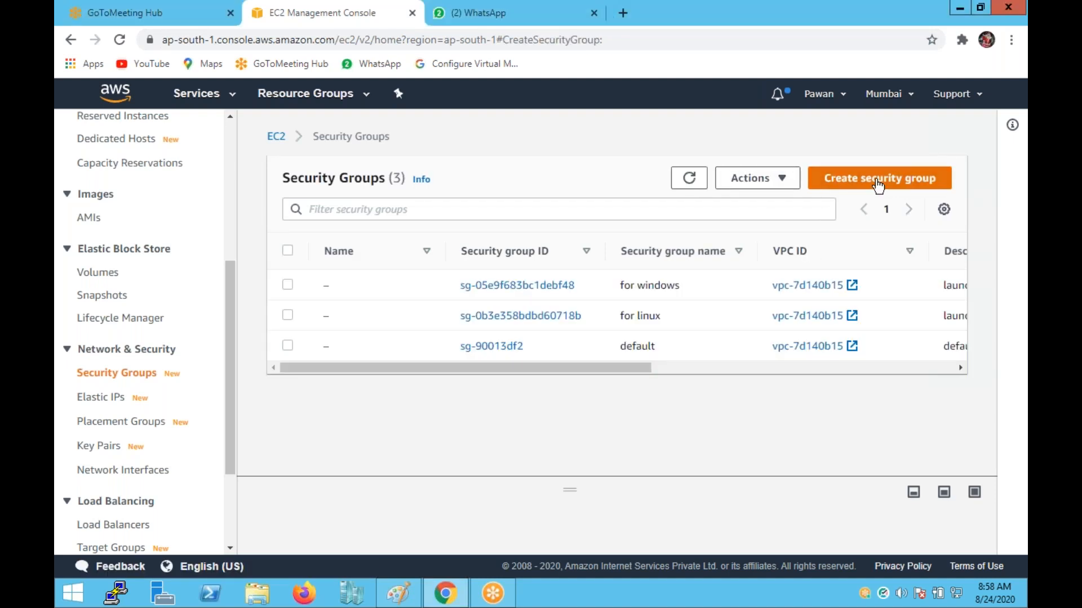
# Name the group Cloud-Sg, describe it as Cloud-Sg-allow-protocol, and keep default VPC vpc-7d140b15.
pyautogui.scroll(-3, 214, 256)
pyautogui.click(160, 163)
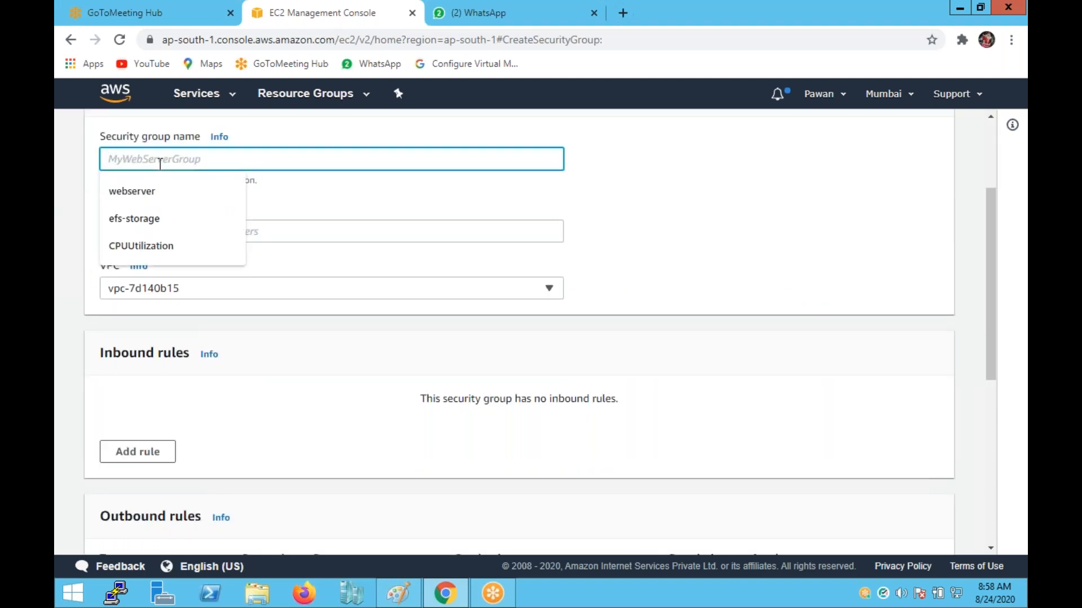
pyautogui.write('C')
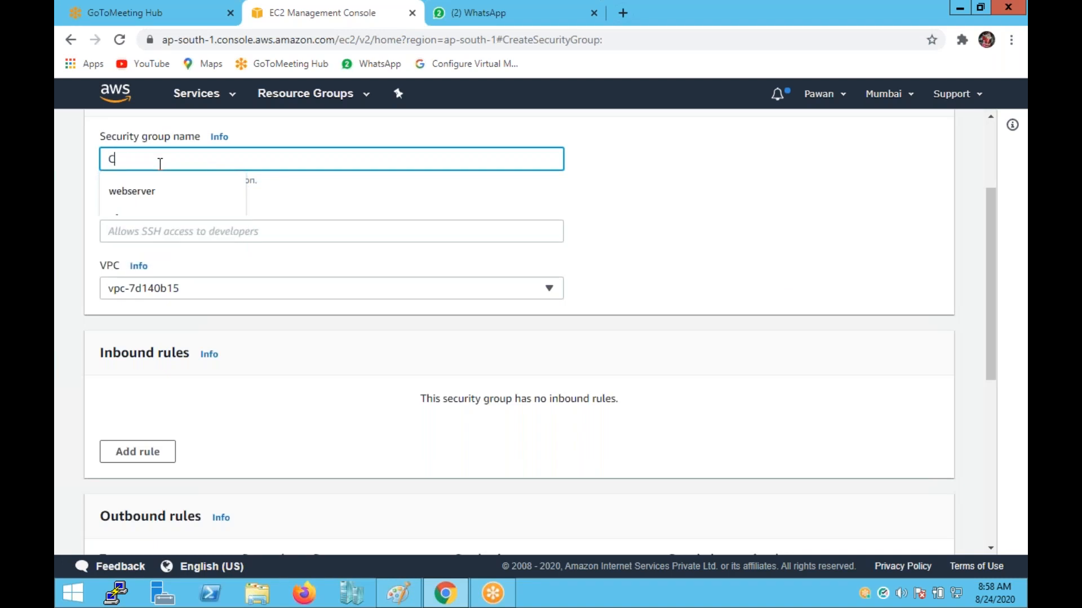
pyautogui.write('loud-')
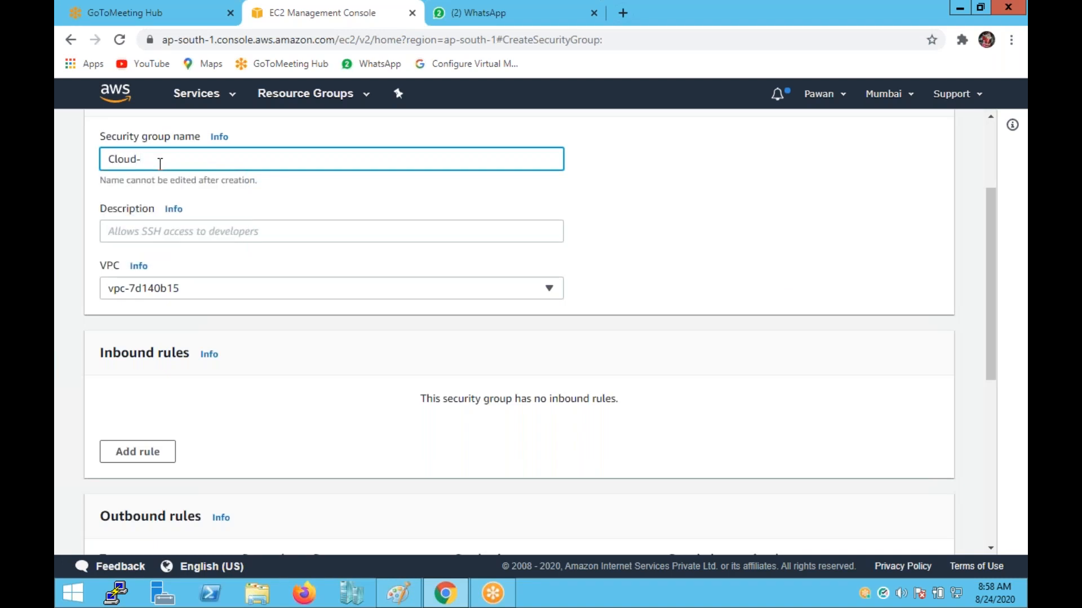
pyautogui.write('Sg')
pyautogui.hotkey('ctrl', 'a')
pyautogui.hotkey('ctrl', 'c')
pyautogui.click(142, 234)
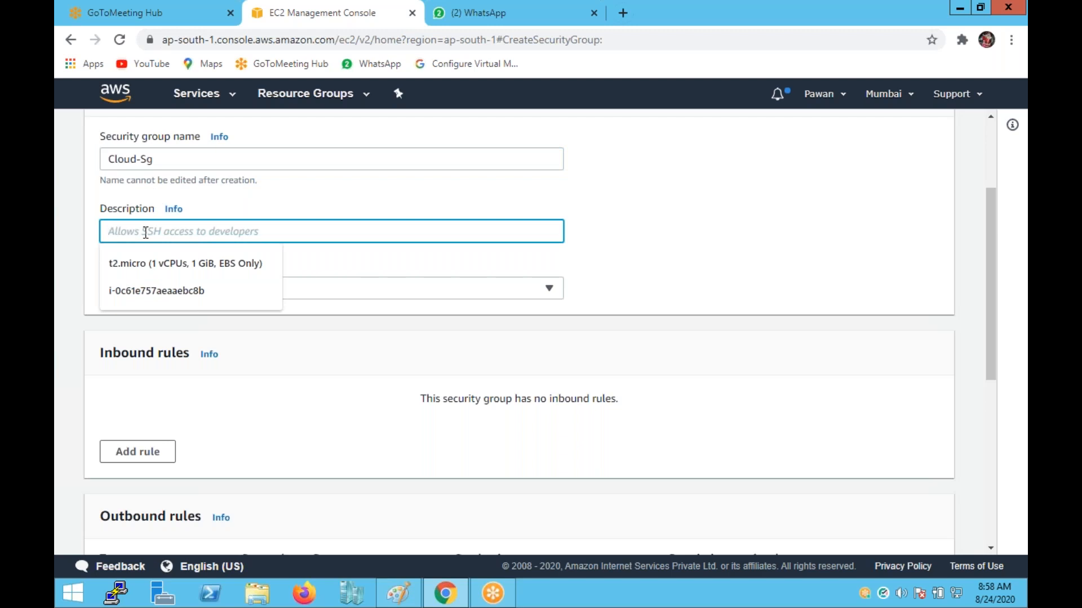
pyautogui.hotkey('ctrl', 'v')
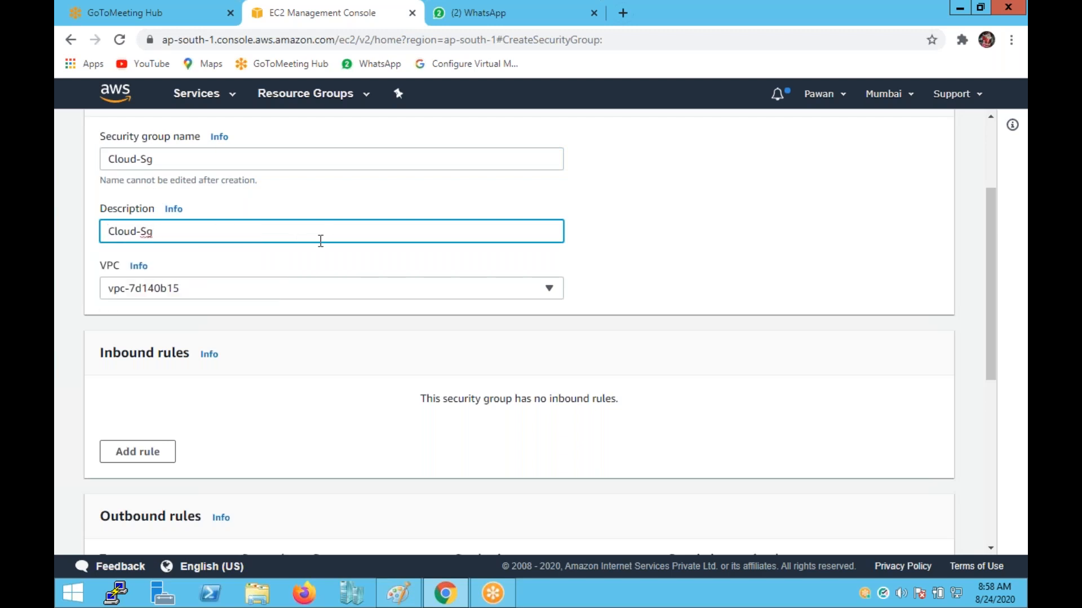
pyautogui.write('-allow-protocol')
pyautogui.click(237, 299)
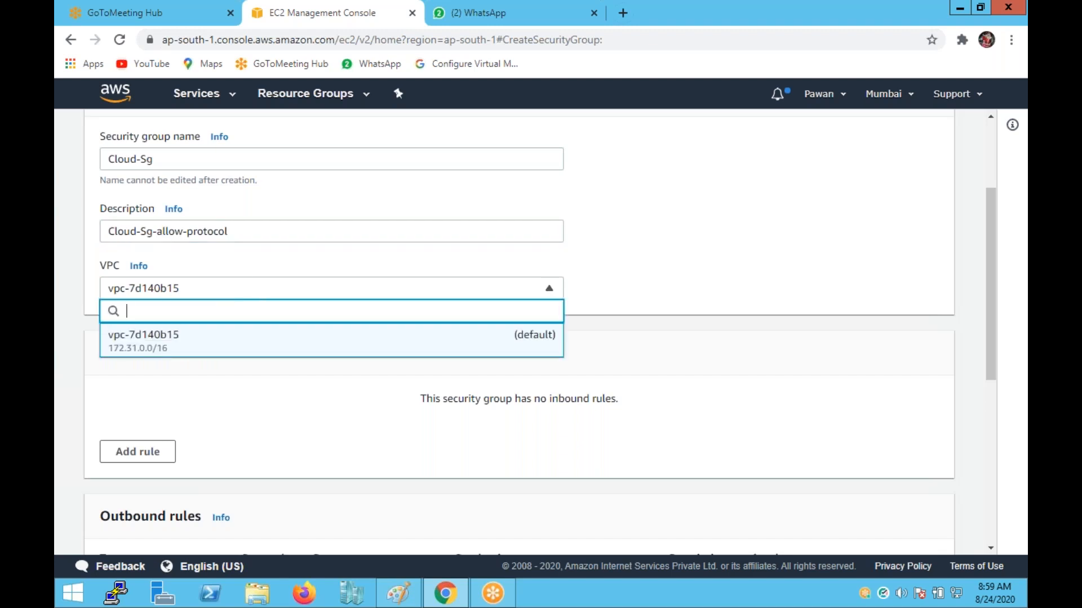
pyautogui.click(143, 336)
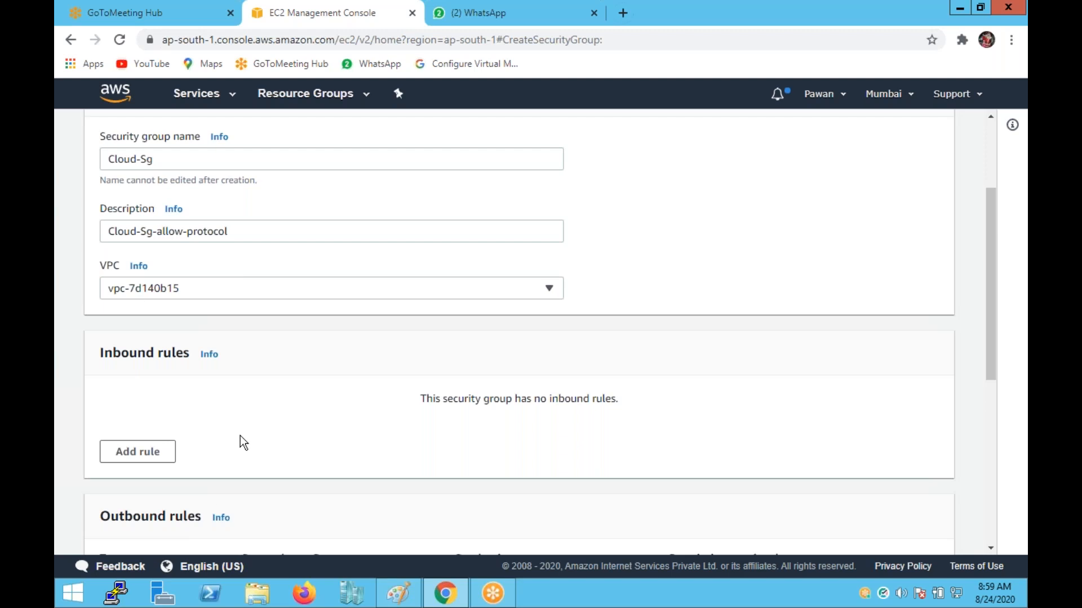
# Add inbound rule rows and set the first two rule types to SSH and RDP.
pyautogui.scroll(-3, 240, 435)
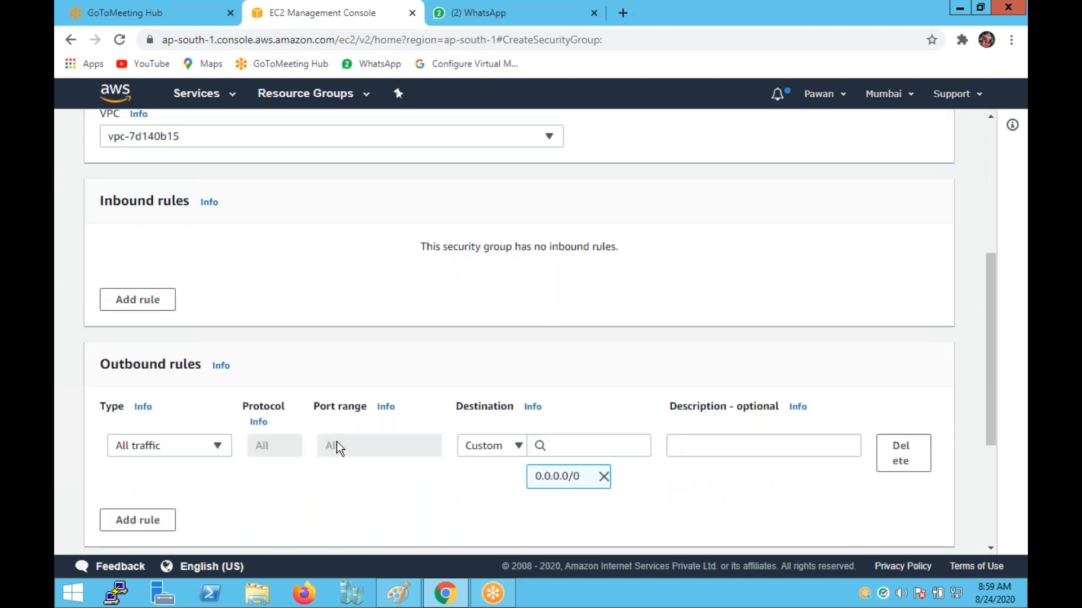
pyautogui.scroll(4, 337, 445)
pyautogui.scroll(-1, 181, 449)
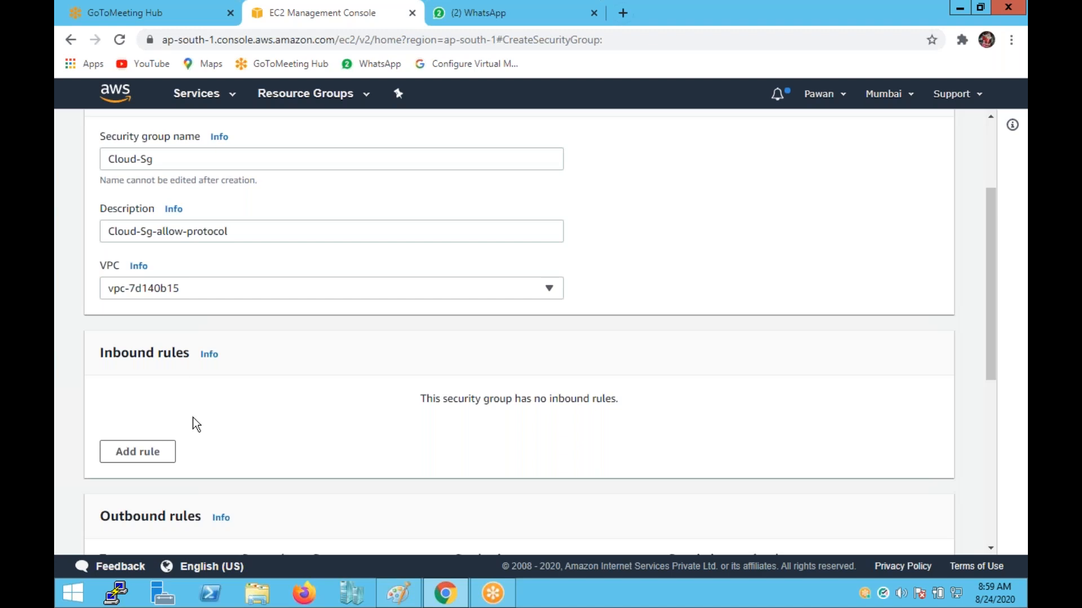
pyautogui.click(141, 456)
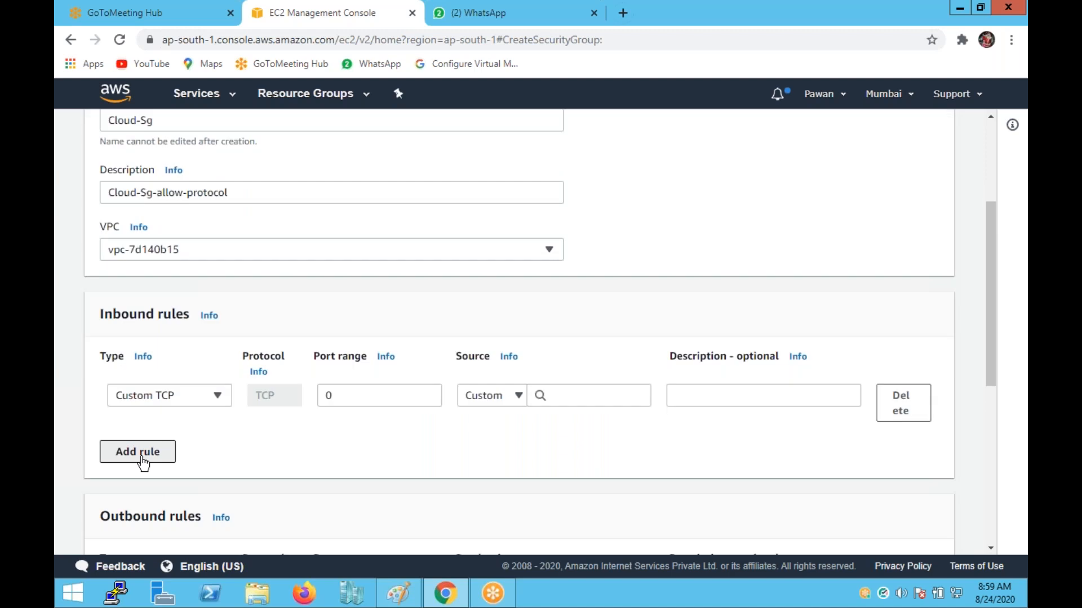
pyautogui.click(142, 459)
pyautogui.click(141, 460)
pyautogui.click(141, 459)
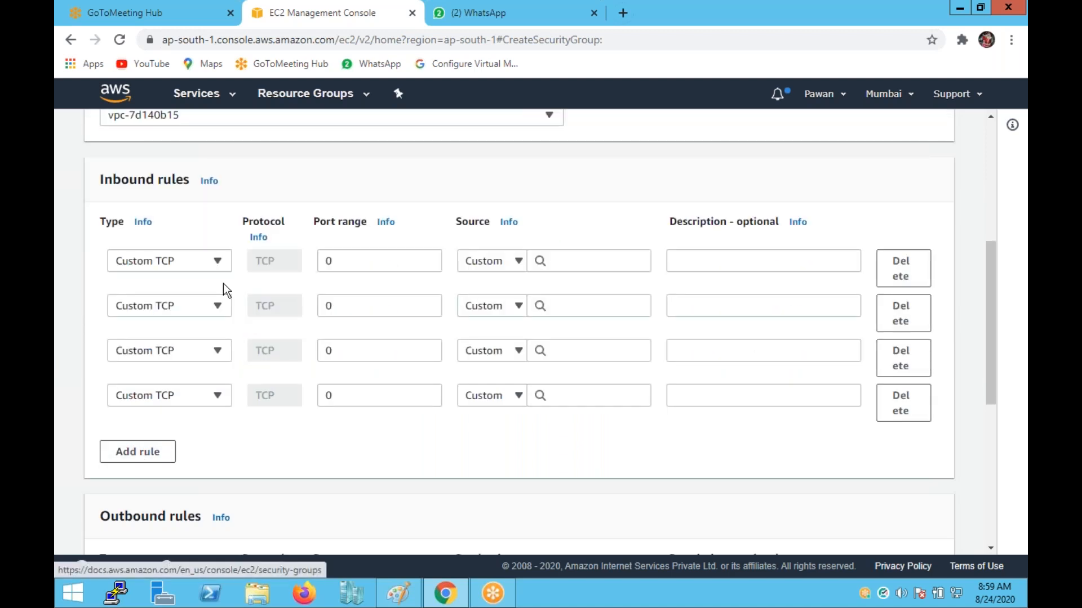
pyautogui.click(218, 263)
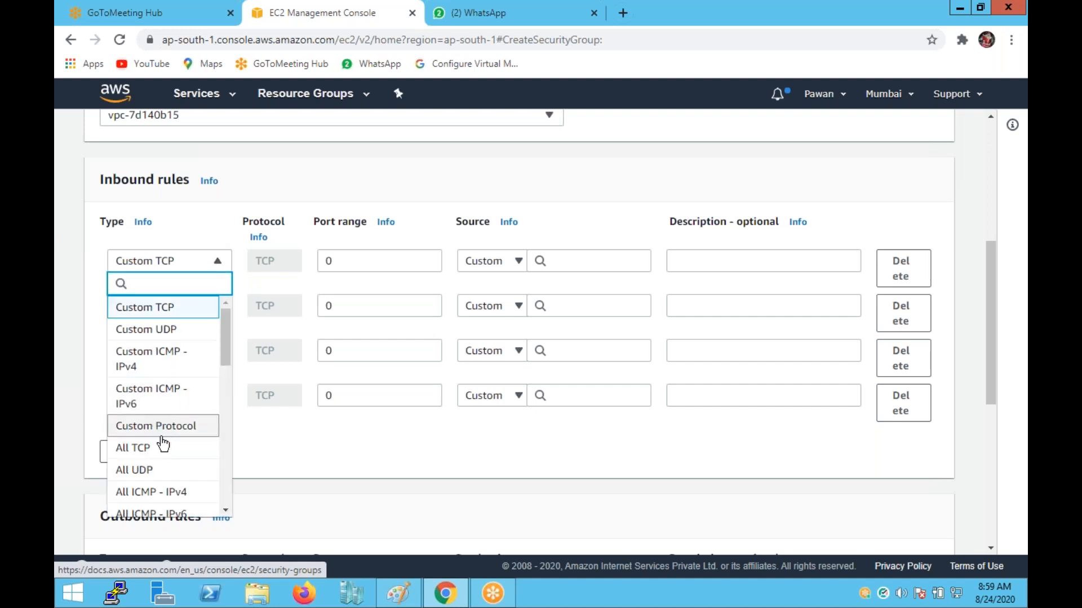
pyautogui.scroll(-2, 163, 445)
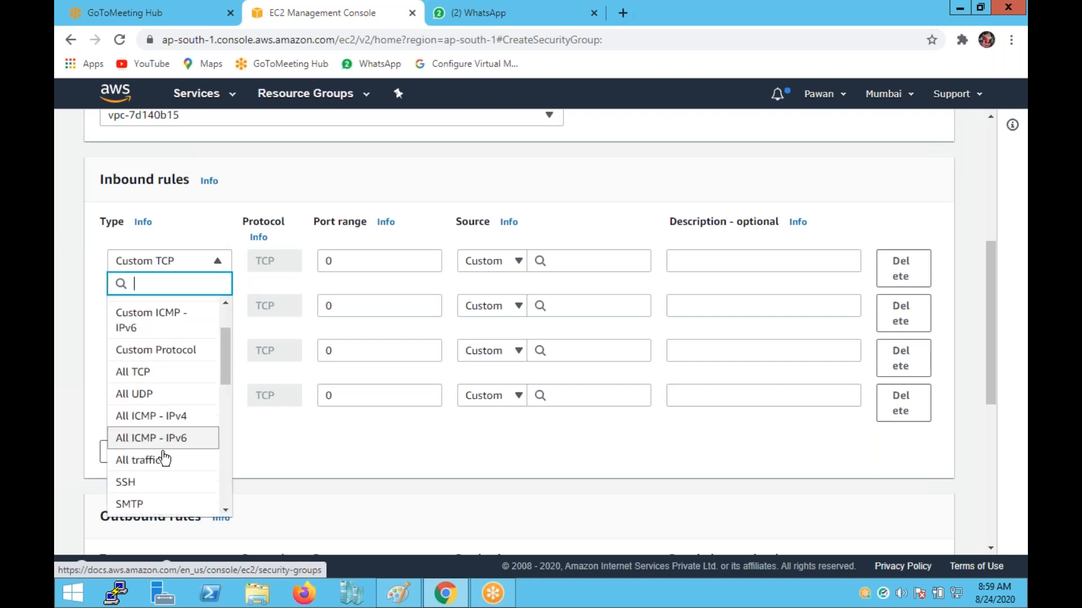
pyautogui.click(154, 481)
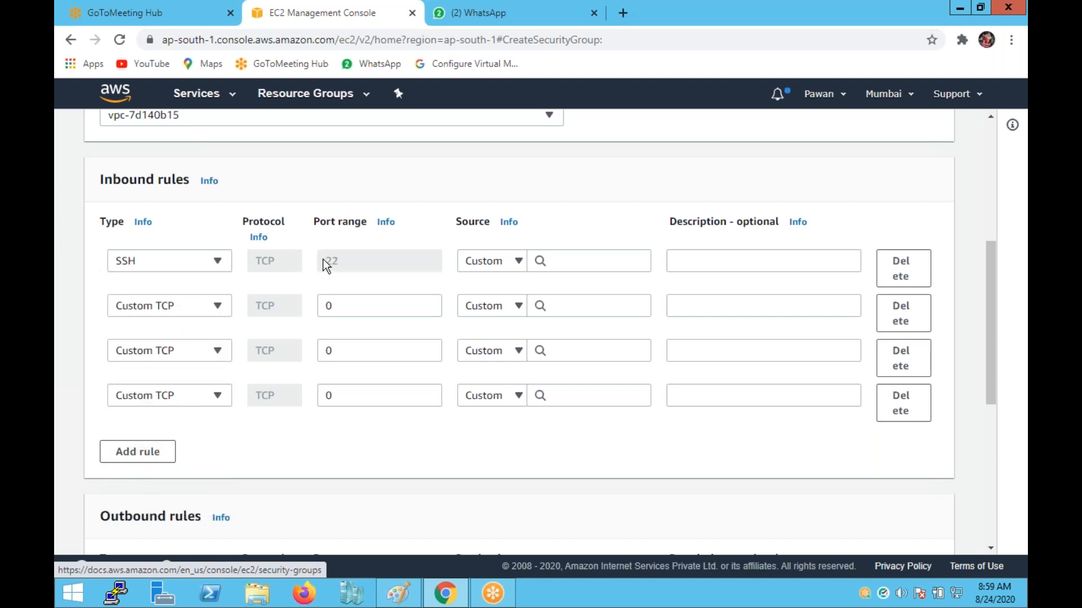
pyautogui.click(207, 308)
pyautogui.scroll(-5, 164, 441)
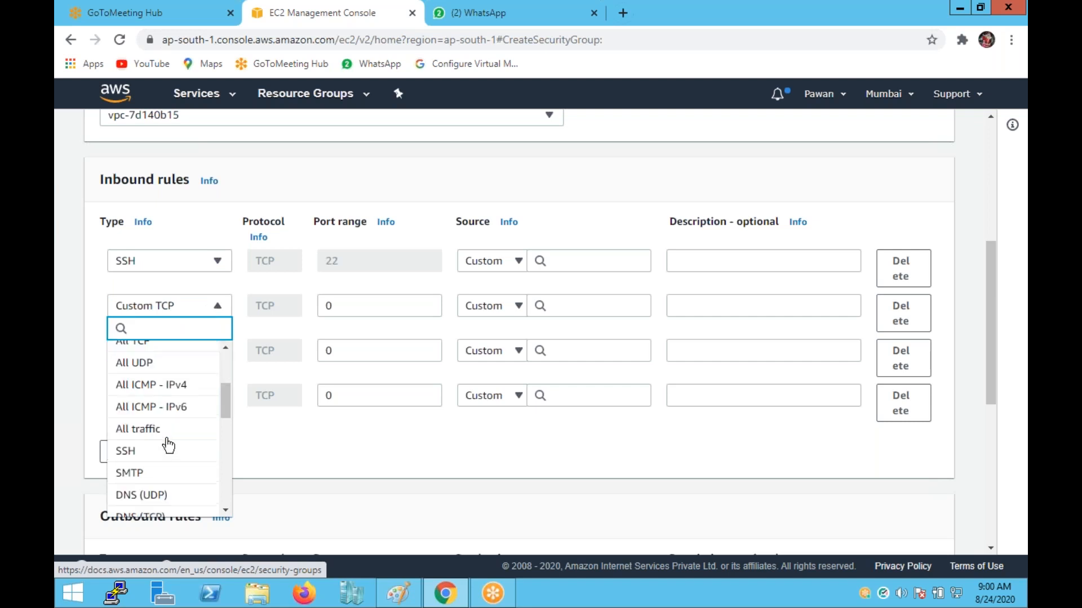
pyautogui.scroll(-3, 167, 437)
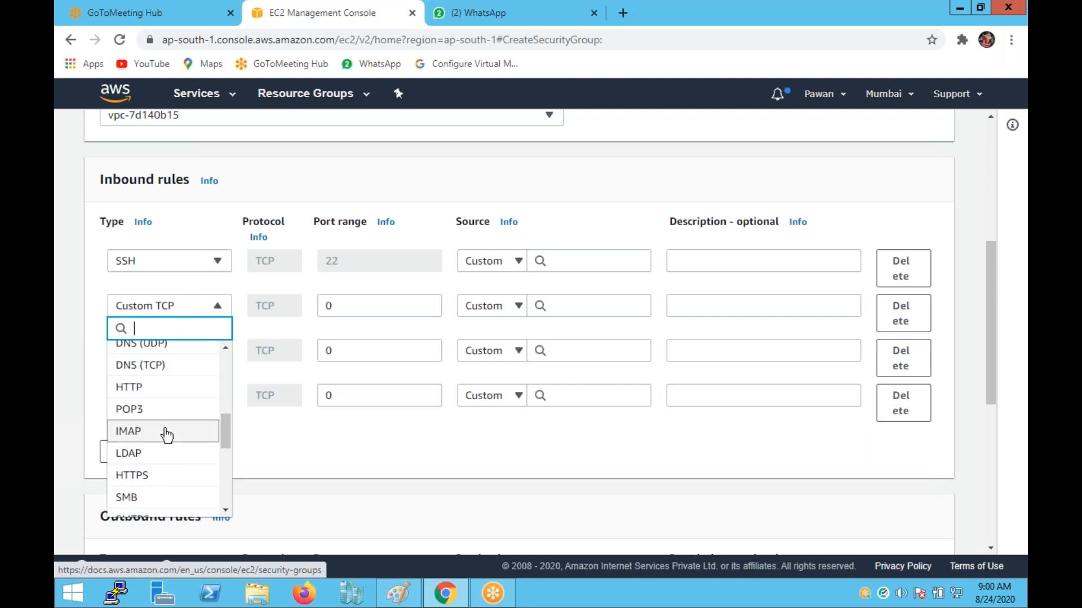
pyautogui.scroll(-3, 167, 435)
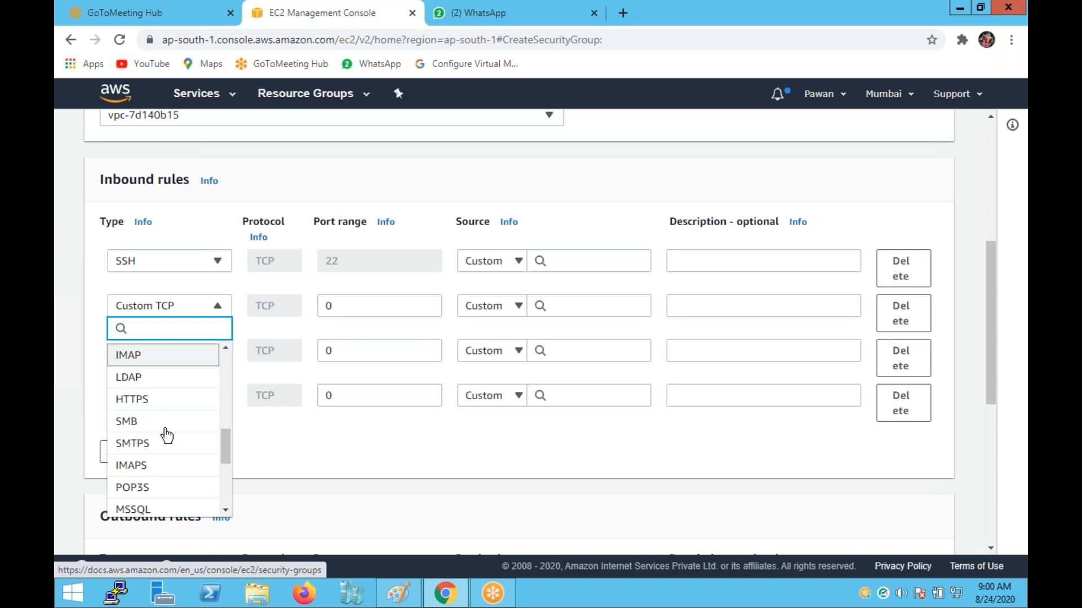
pyautogui.scroll(-3, 167, 435)
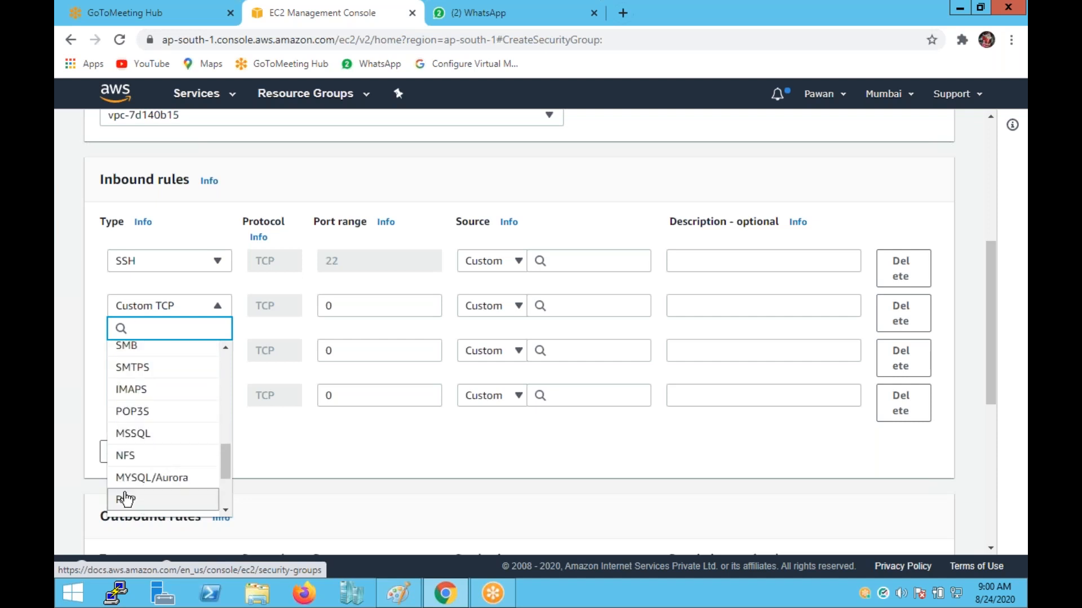
pyautogui.click(125, 500)
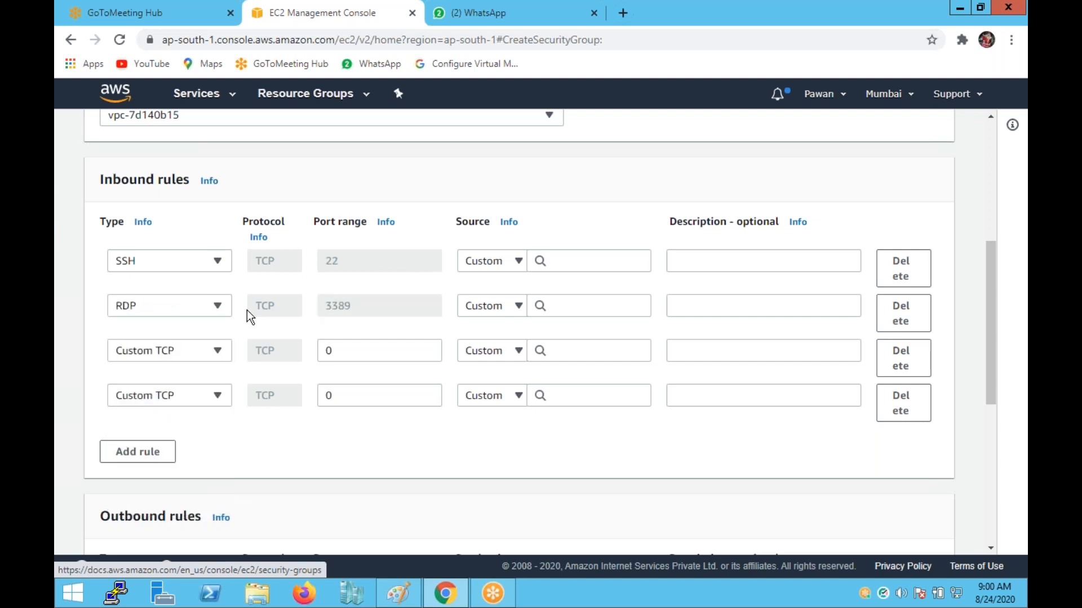
# Set the third and fourth inbound rule types to HTTP and HTTPS.
pyautogui.click(164, 353)
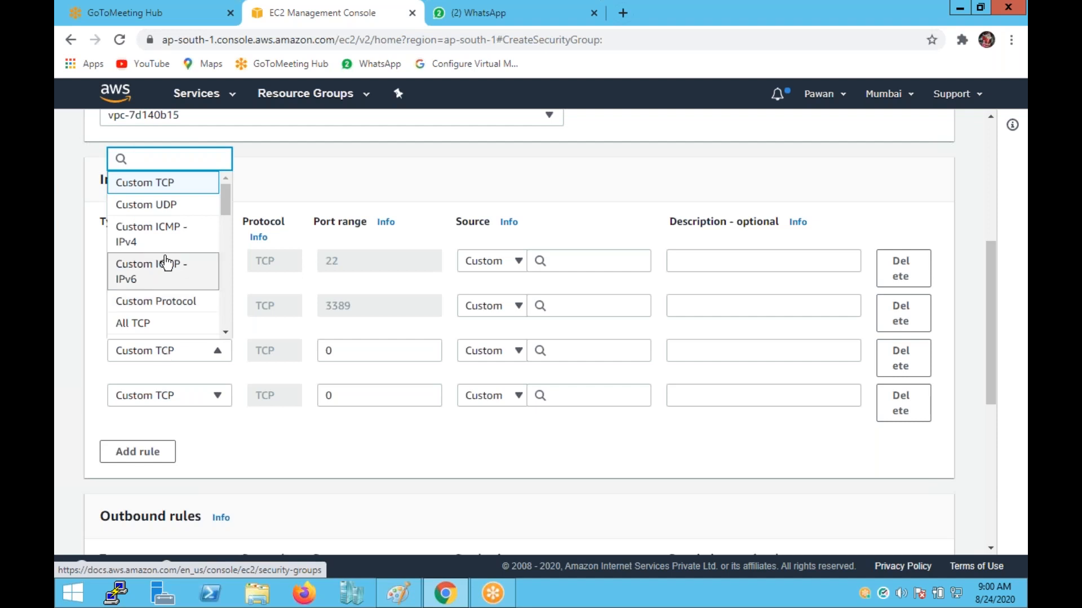
pyautogui.scroll(-1, 168, 262)
pyautogui.scroll(-3, 168, 261)
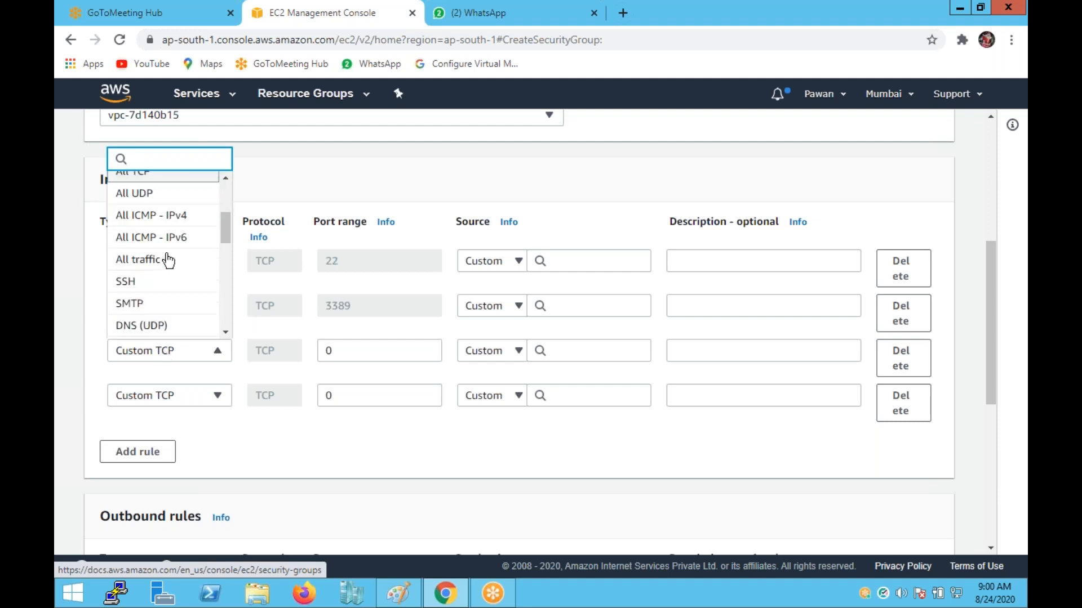
pyautogui.click(136, 299)
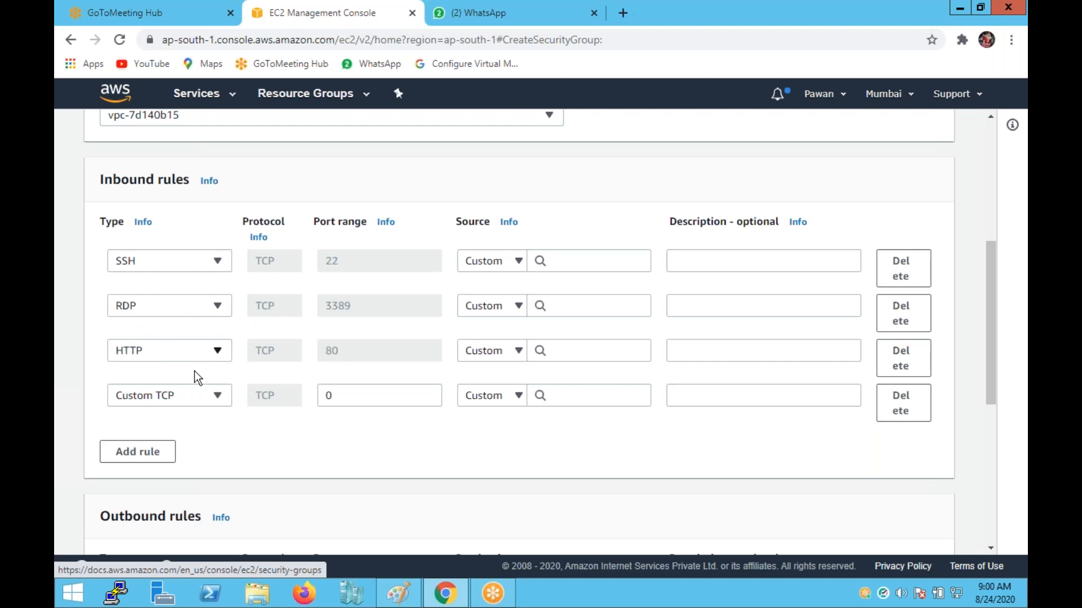
pyautogui.click(201, 397)
pyautogui.scroll(-2, 169, 270)
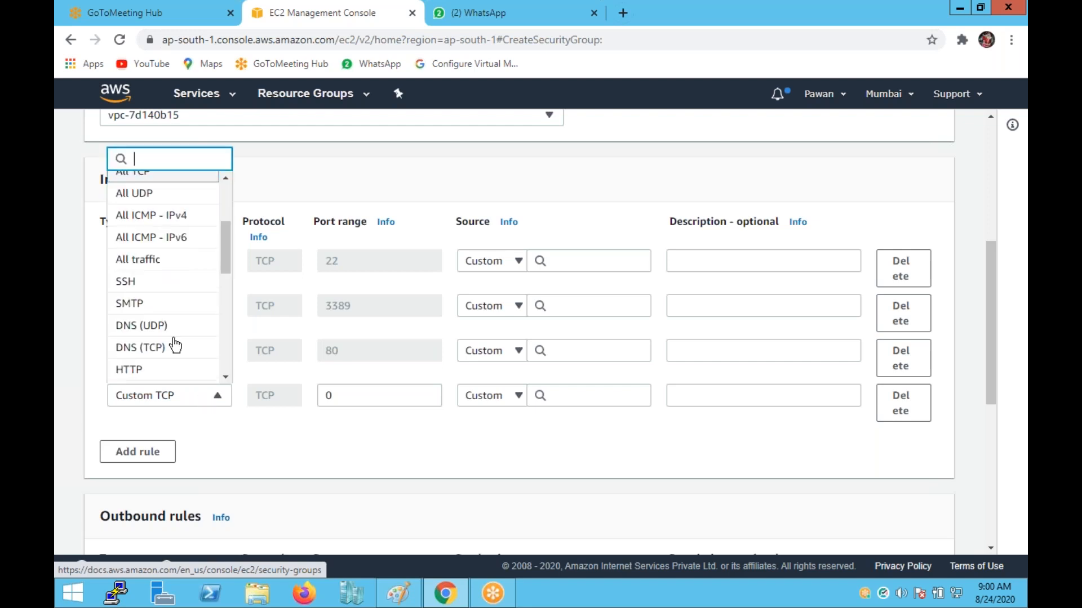
pyautogui.scroll(-3, 153, 356)
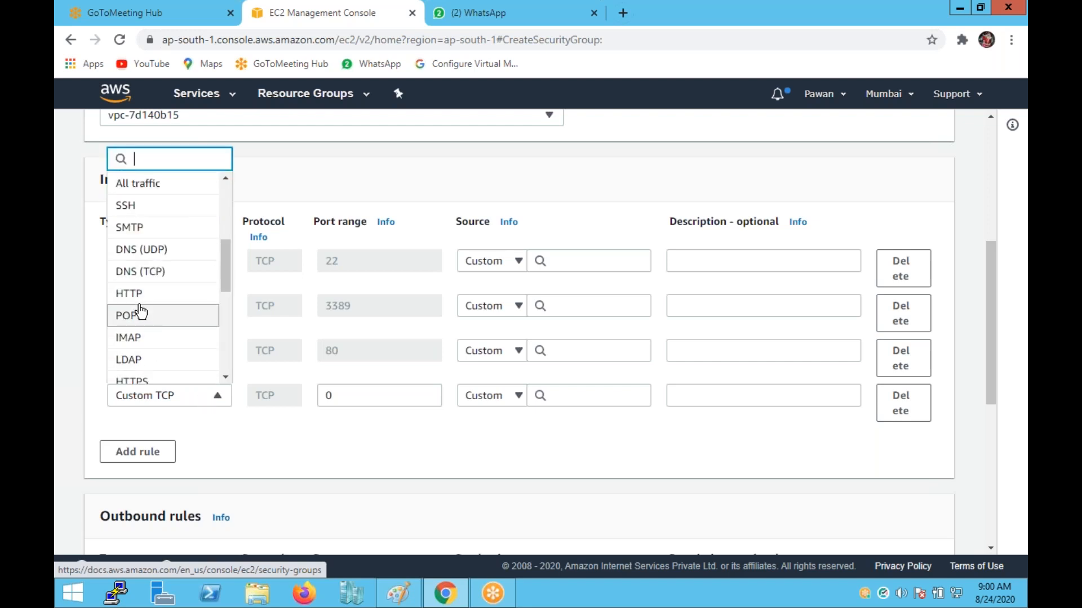
pyautogui.scroll(-3, 150, 354)
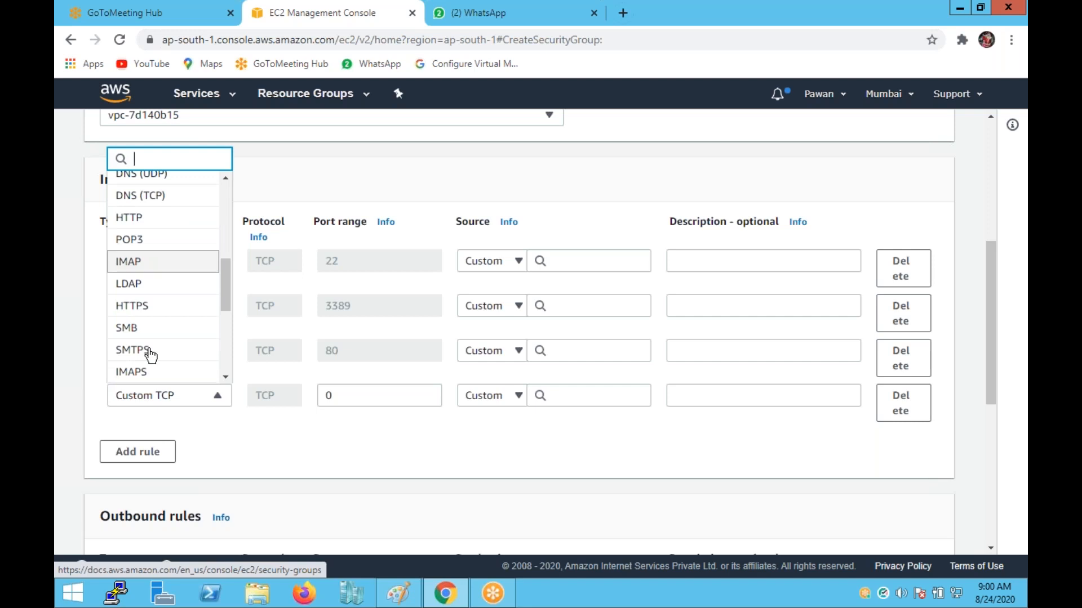
pyautogui.click(141, 305)
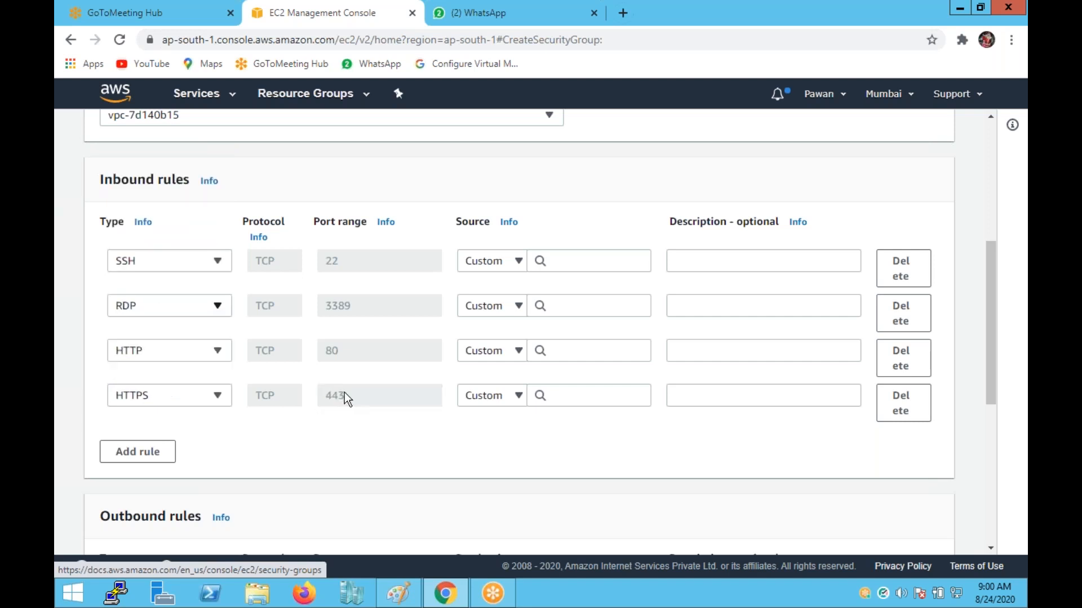
# Set the SSH, RDP, HTTP and HTTPS rule sources to Anywhere, dropping the My IP entry.
pyautogui.click(516, 261)
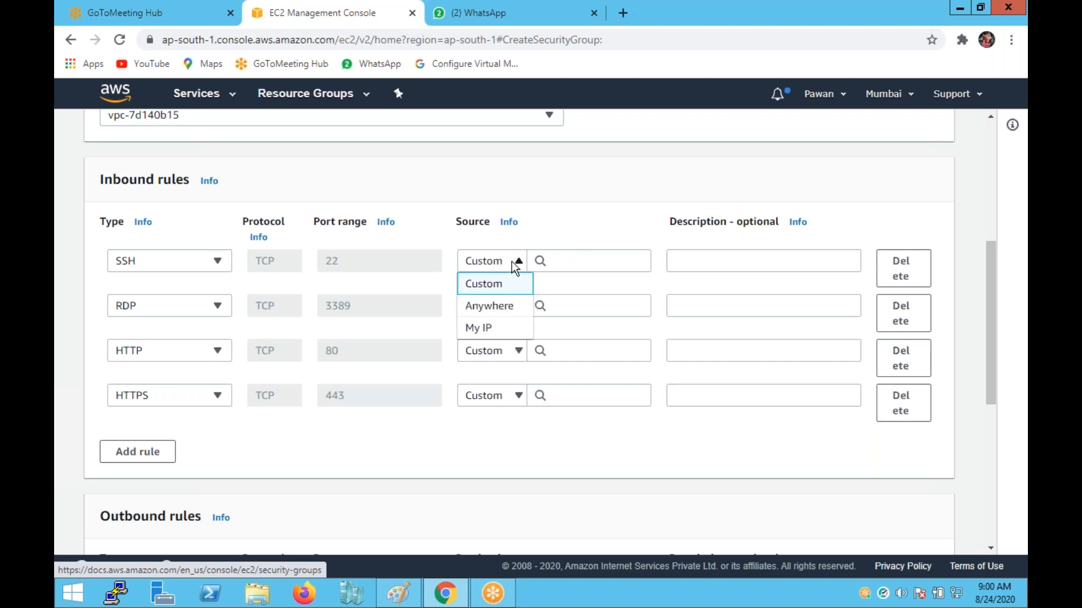
pyautogui.click(488, 329)
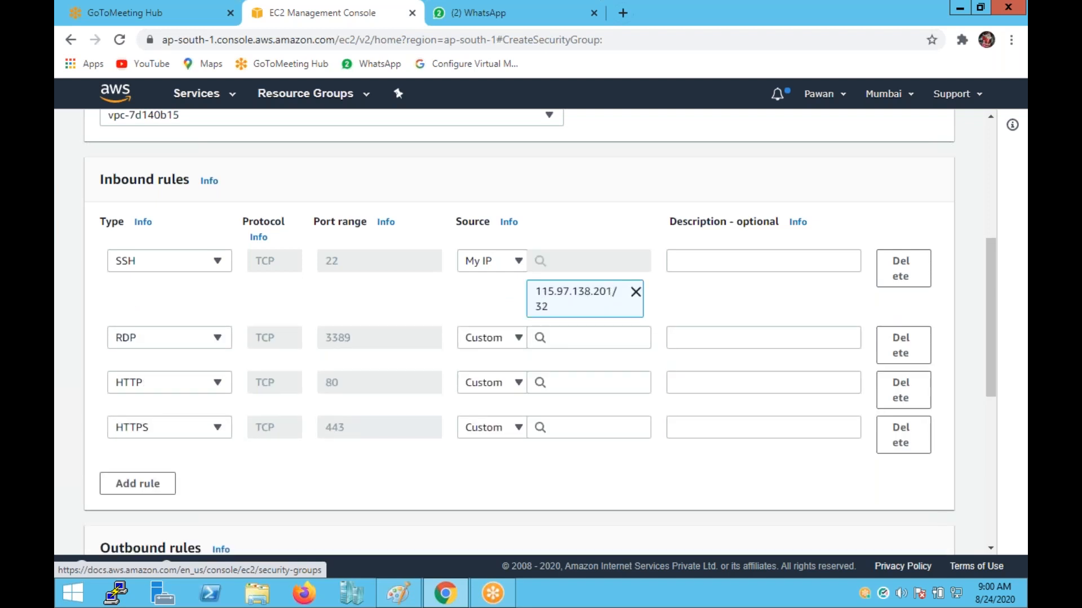
pyautogui.click(637, 292)
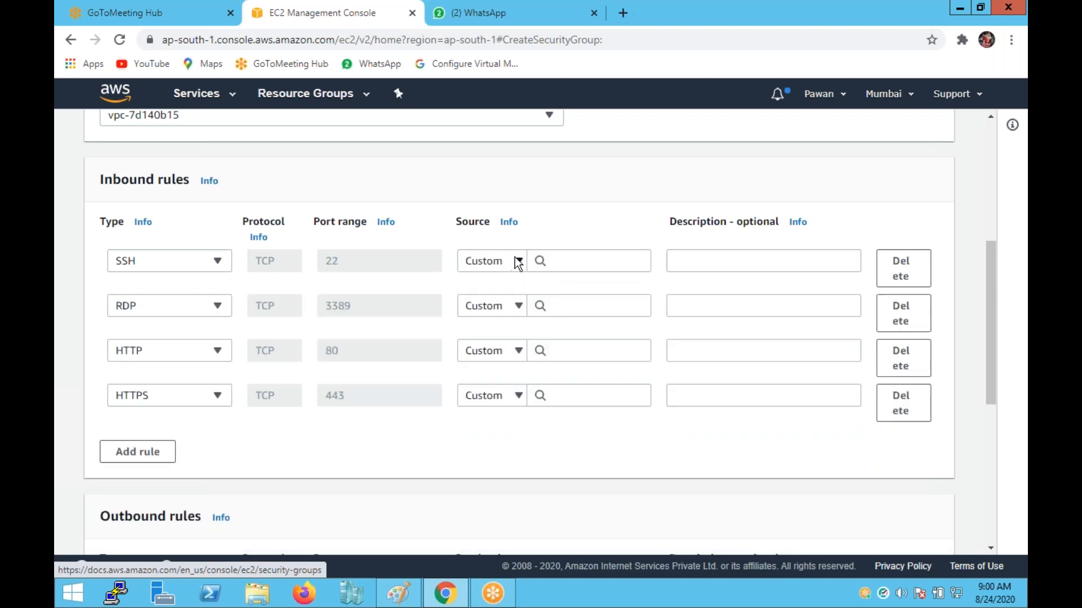
pyautogui.click(516, 263)
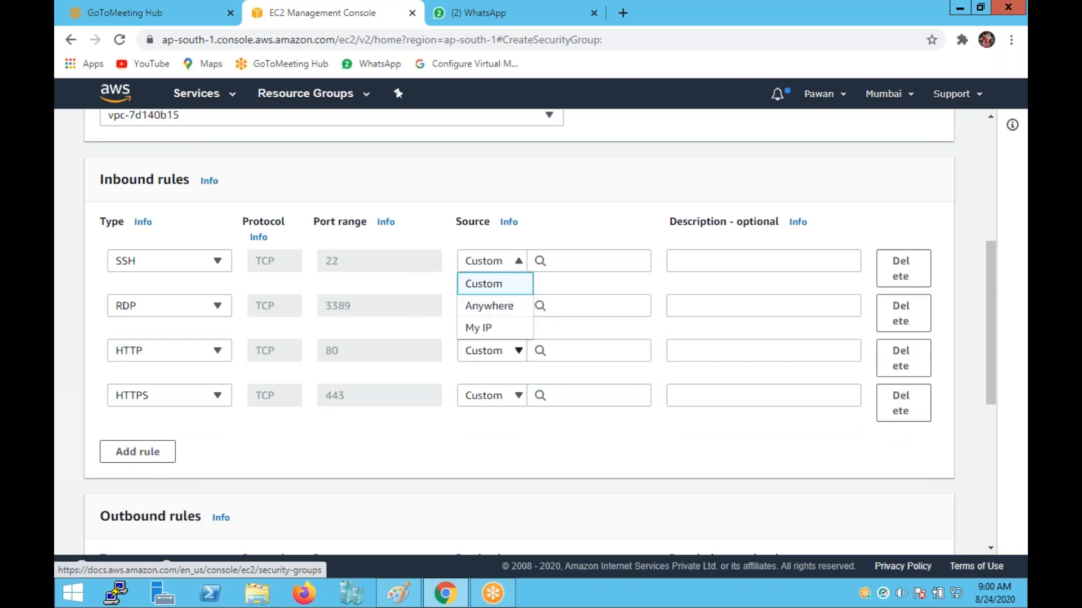
pyautogui.click(485, 306)
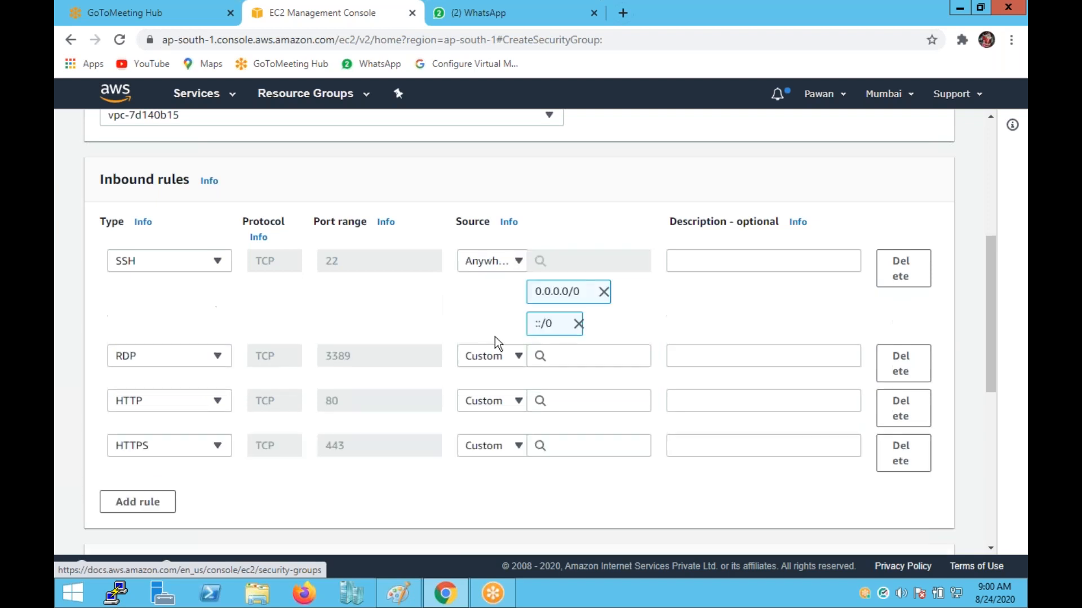
pyautogui.click(516, 357)
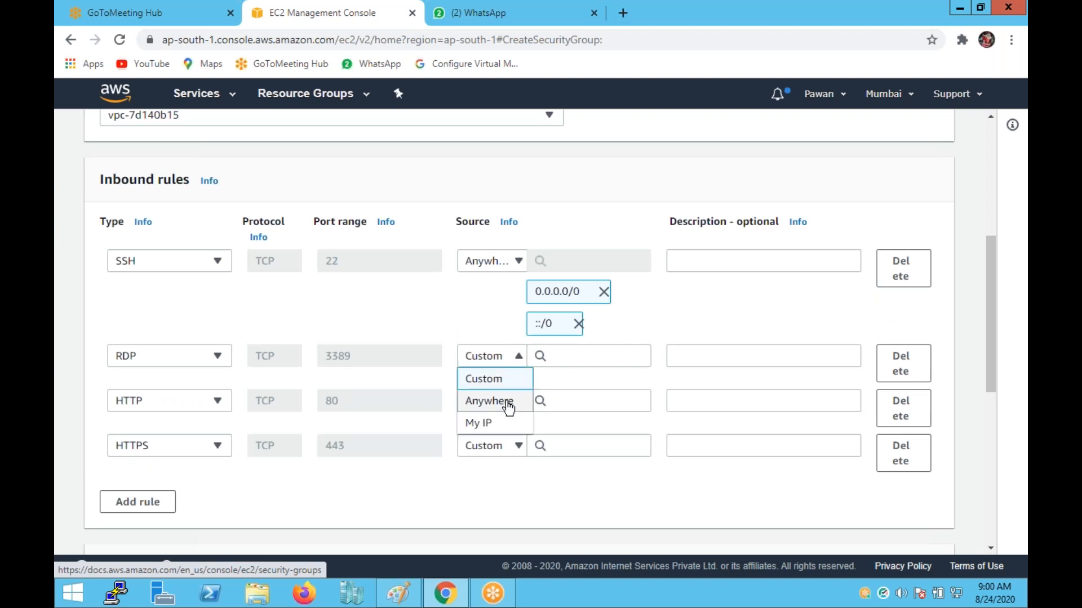
pyautogui.click(489, 401)
pyautogui.click(518, 453)
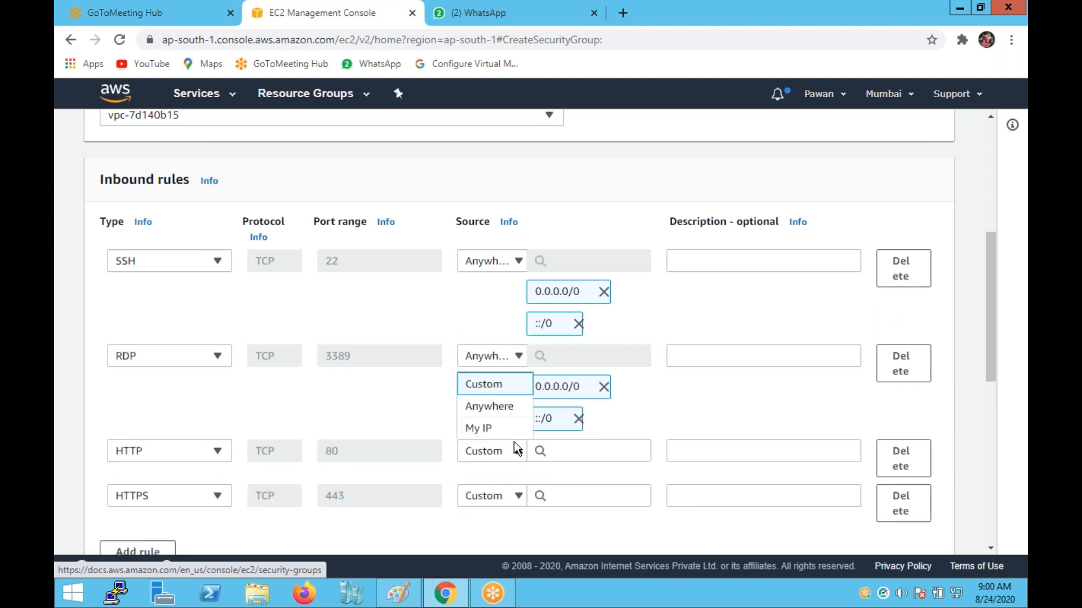
pyautogui.click(502, 407)
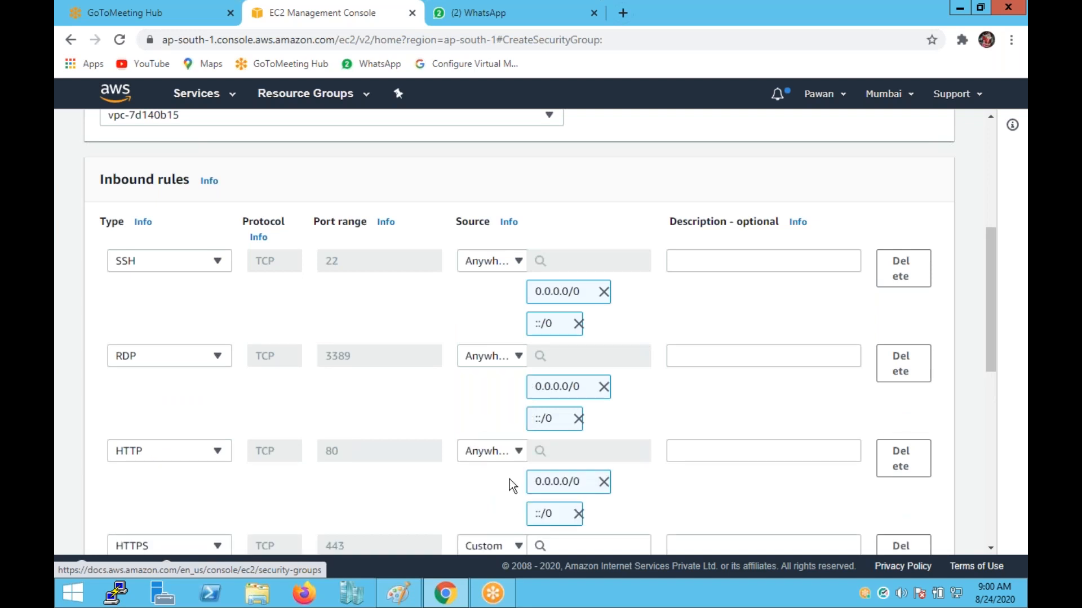
pyautogui.scroll(-3, 509, 479)
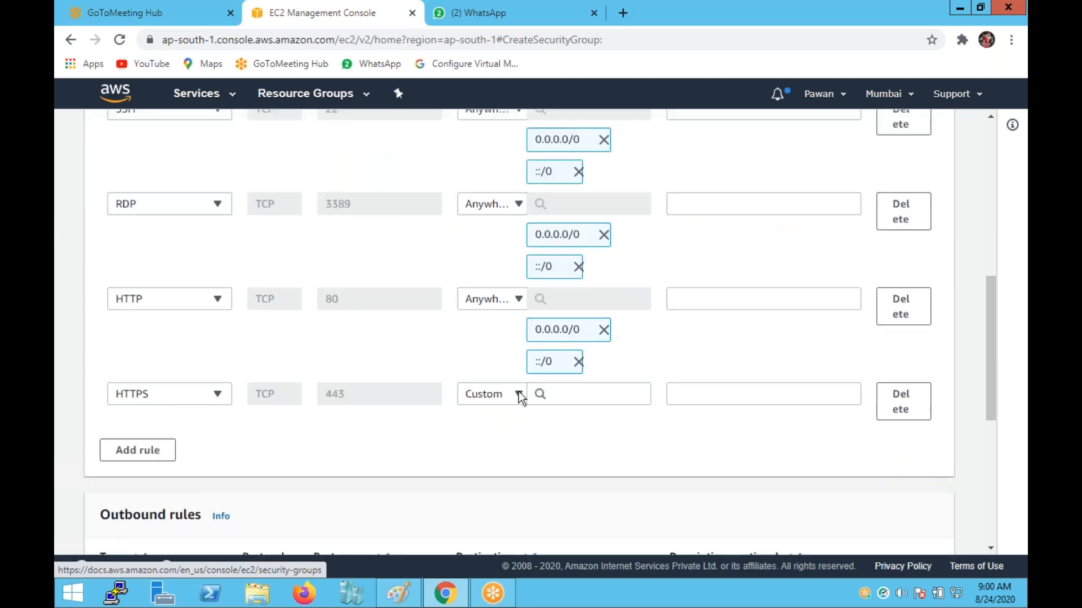
pyautogui.click(518, 395)
pyautogui.click(505, 440)
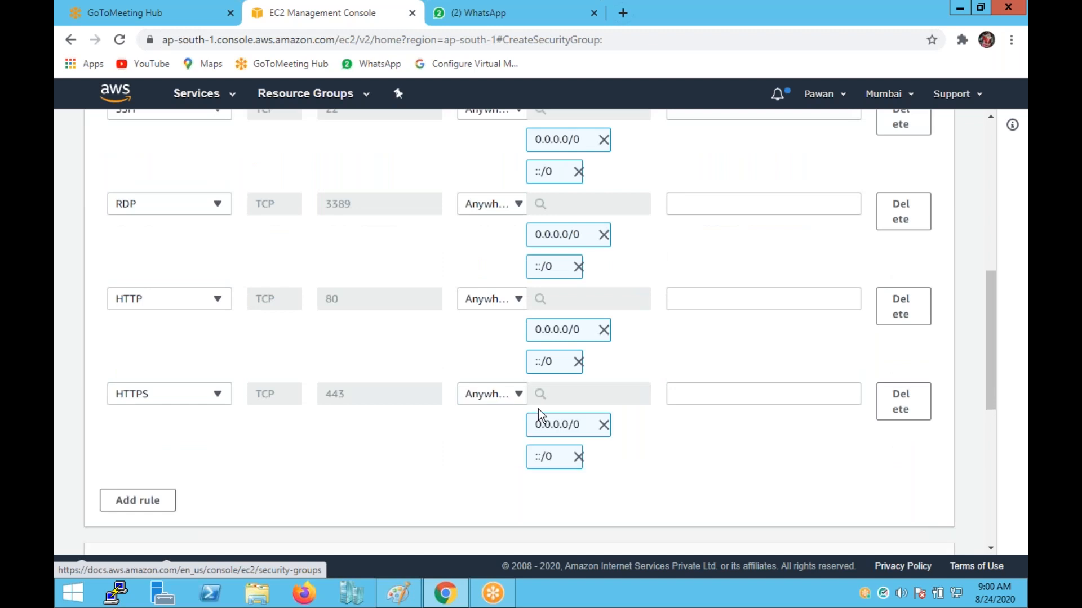
# Create the security group with these four inbound rules.
pyautogui.scroll(-3, 803, 367)
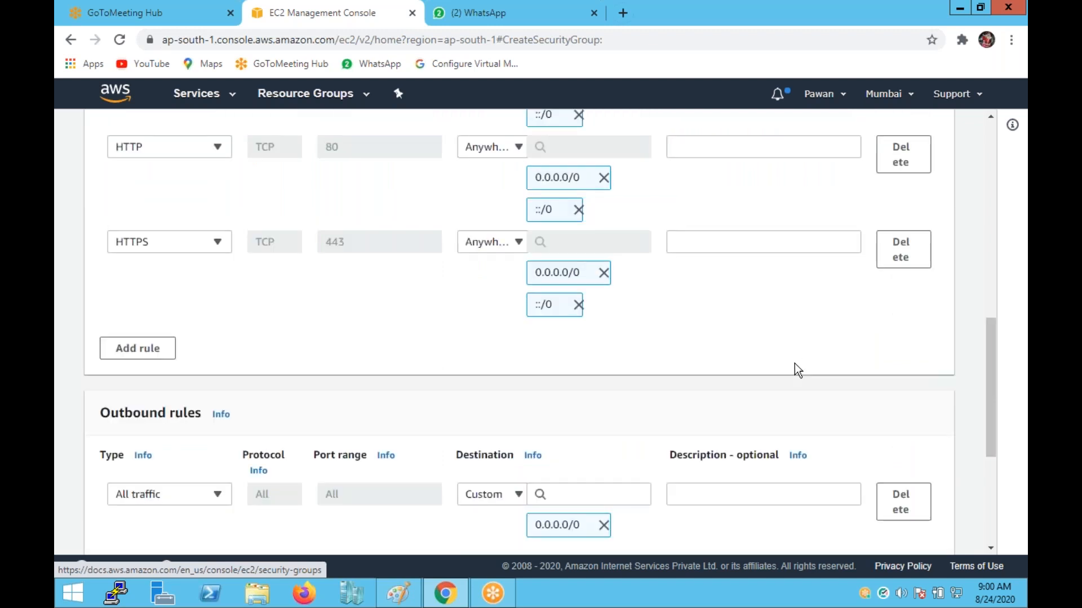
pyautogui.scroll(-4, 794, 370)
pyautogui.scroll(-2, 790, 364)
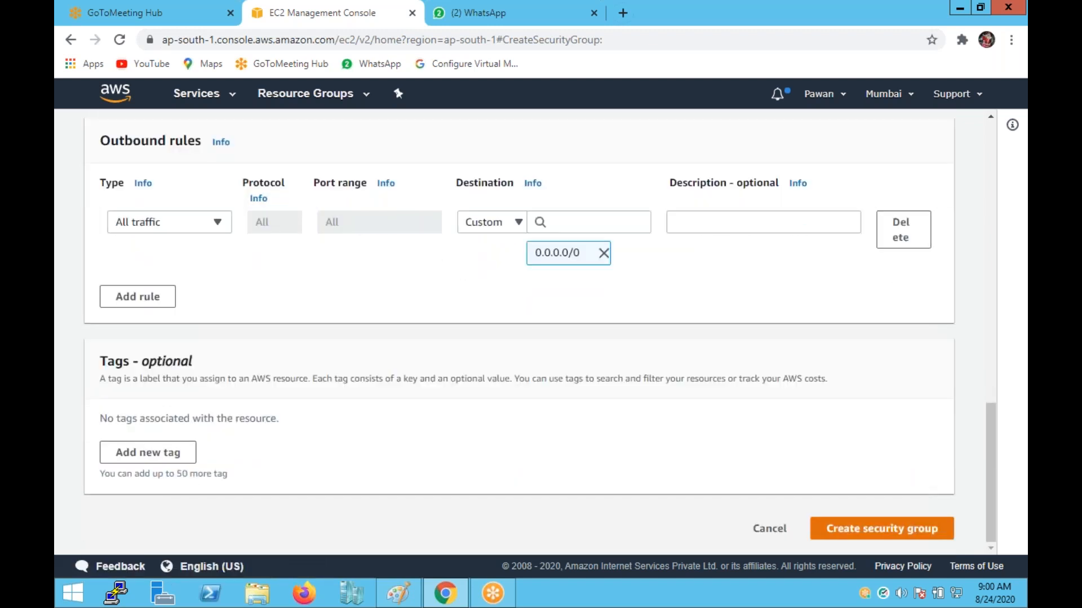
pyautogui.click(862, 526)
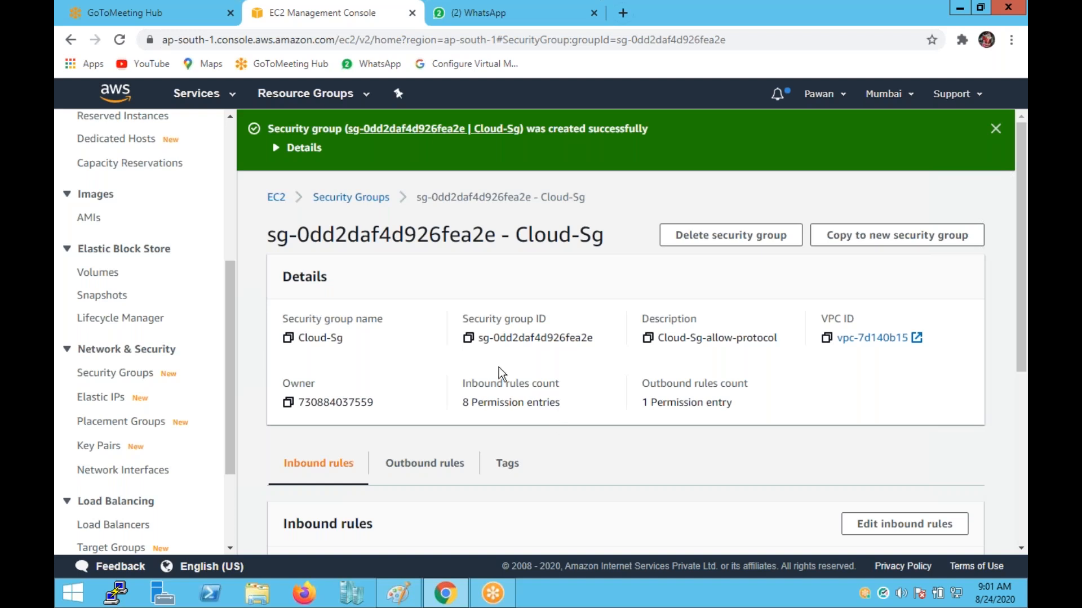
# Review Cloud-Sg's eight inbound rule entries, then switch to Paint's Text tool.
pyautogui.scroll(-4, 500, 364)
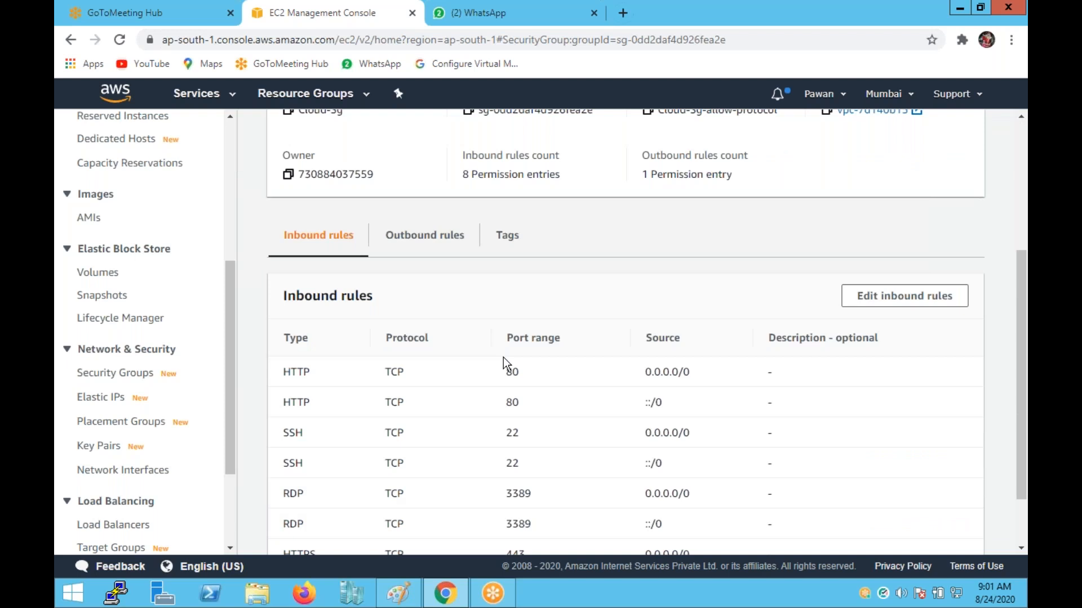
pyautogui.scroll(-2, 502, 357)
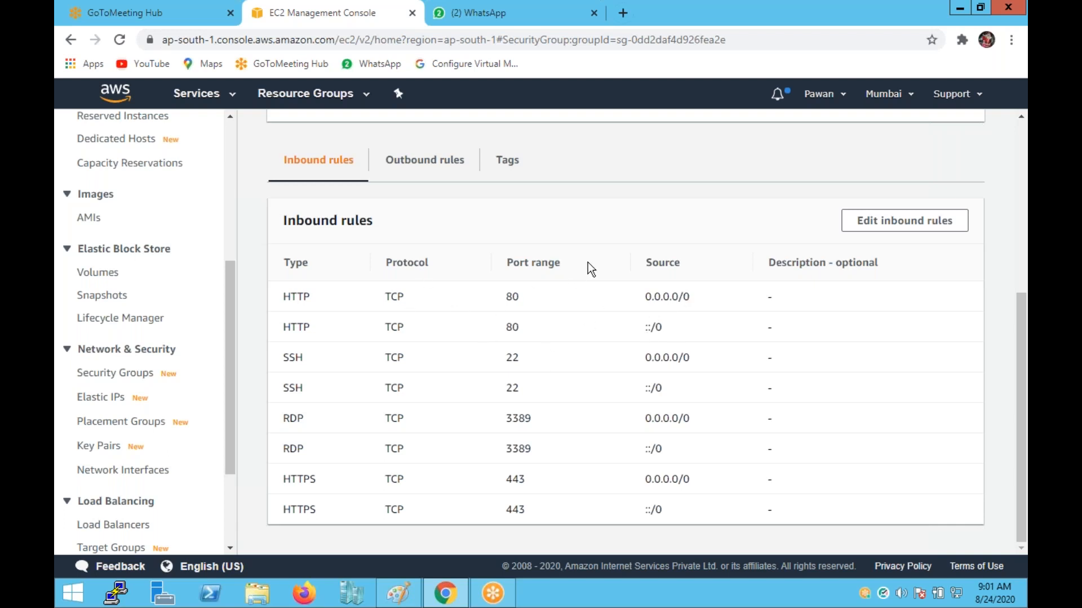
pyautogui.scroll(1, 597, 256)
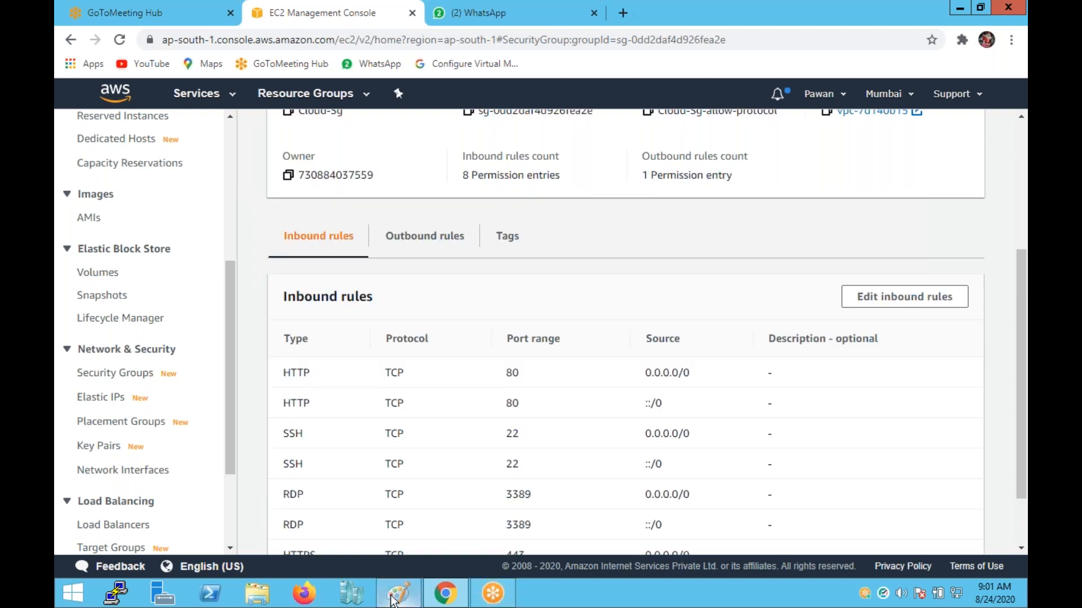
pyautogui.click(397, 593)
pyautogui.scroll(-6, 449, 311)
pyautogui.click(275, 54)
# Add the heading 'kEY PAIR' near the top of the canvas.
pyautogui.click(360, 146)
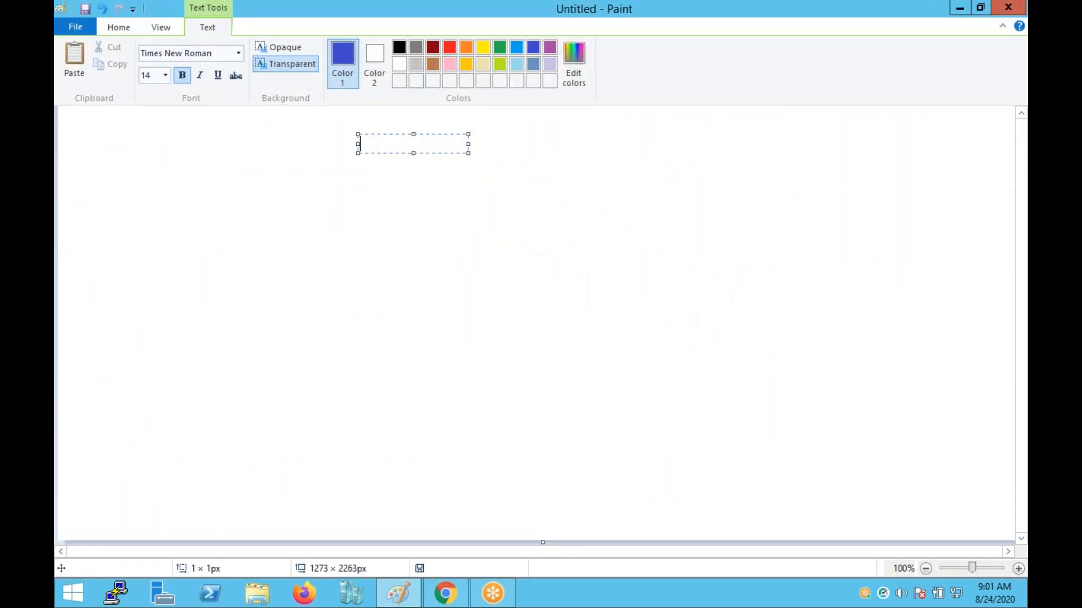
pyautogui.write('kEY PAIR')
pyautogui.click(558, 176)
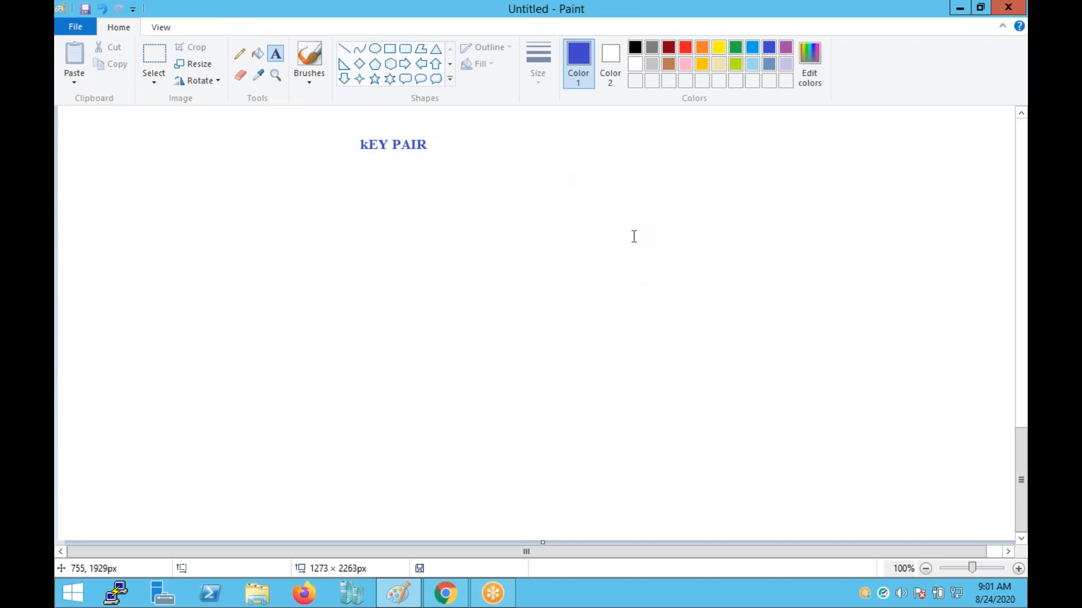
# Below it, write the Windows GUI .pem and Linux CLI .ppk key pair lines.
pyautogui.click(368, 172)
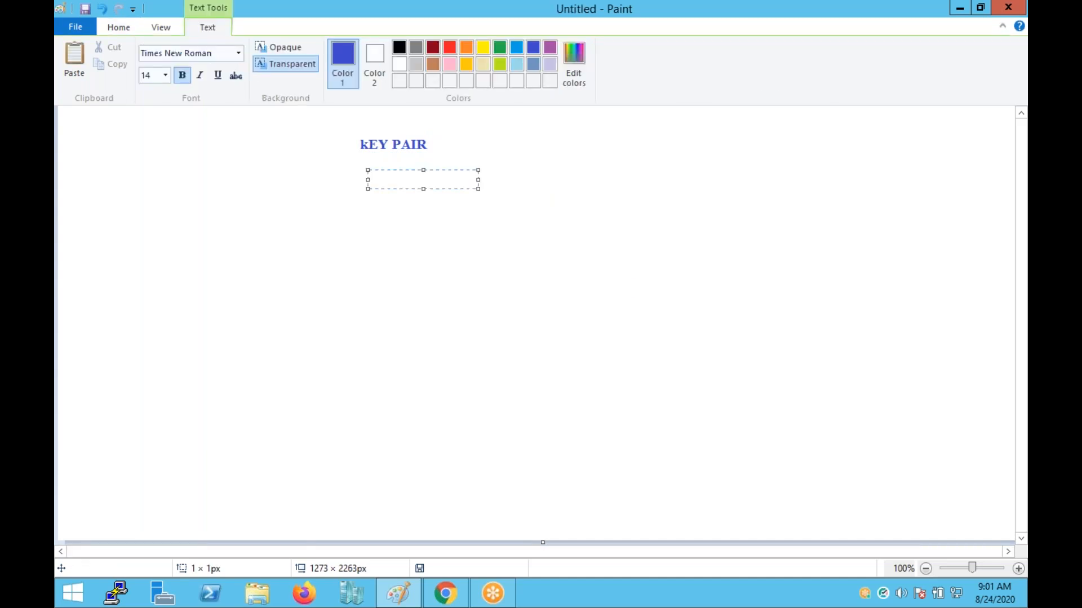
pyautogui.write('wIND')
pyautogui.press('BackSpace')
pyautogui.press('BackSpace')
pyautogui.press('BackSpace')
pyautogui.press('BackSpace')
pyautogui.write('Wind')
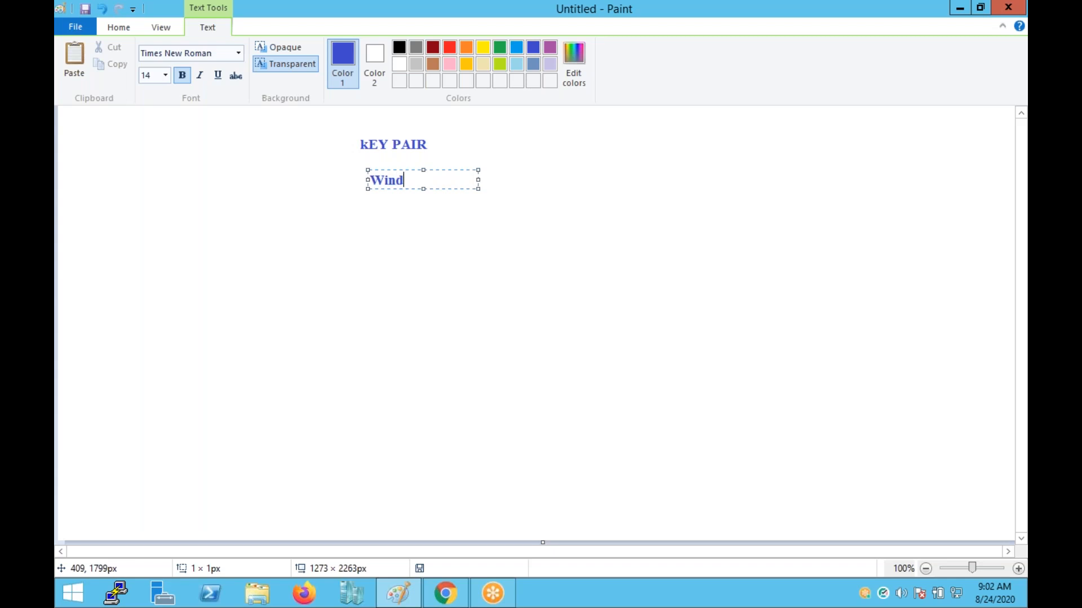
pyautogui.write('ows')
pyautogui.moveTo(478, 188); pyautogui.dragTo(677, 231)
pyautogui.write('---')
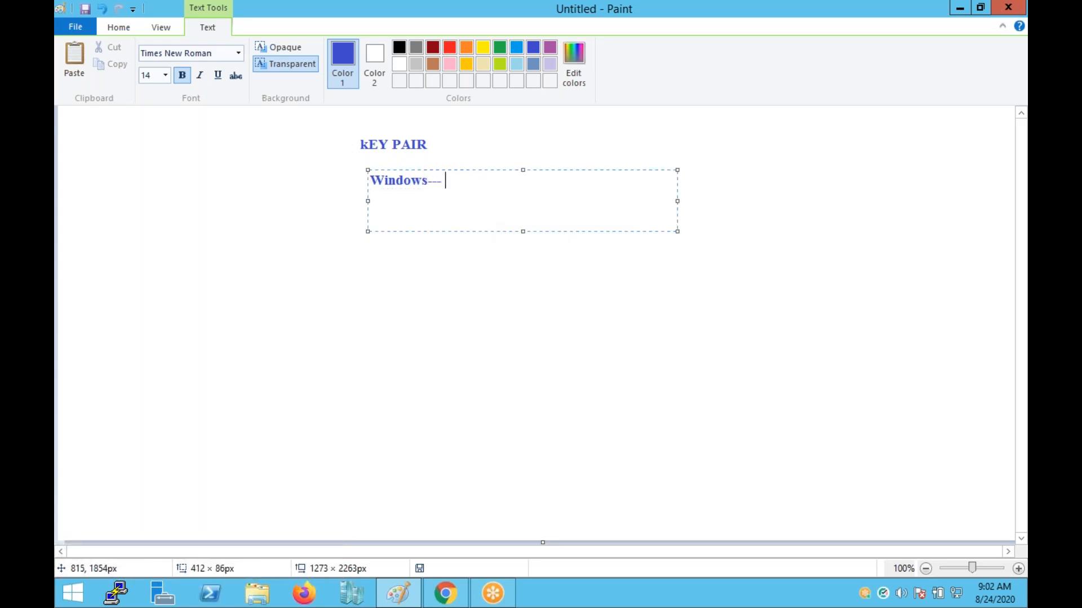
pyautogui.write(' GUI---------- Use .pe')
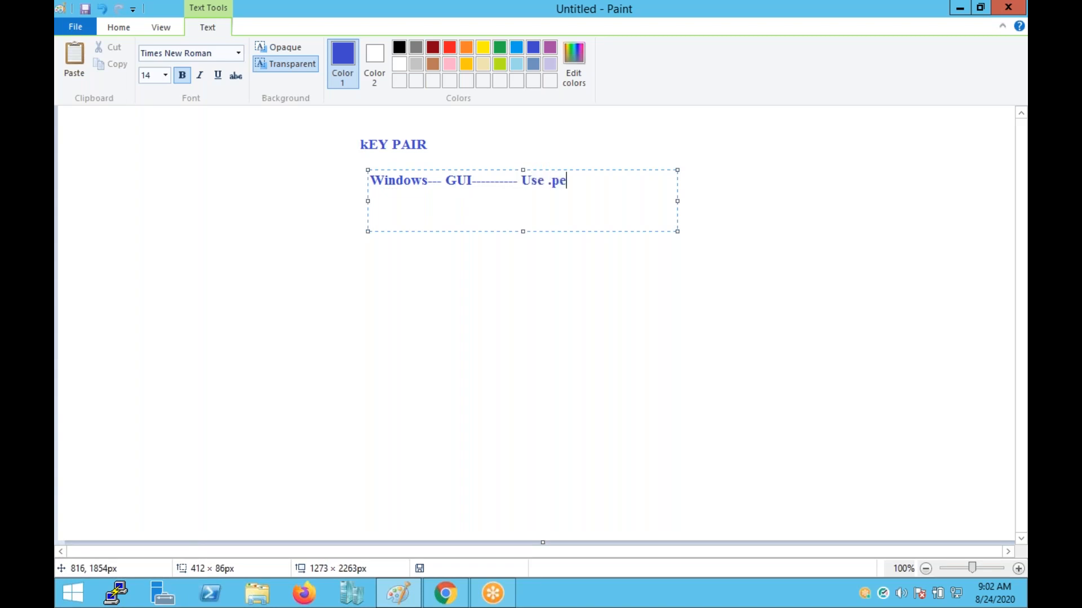
pyautogui.write('m extan key pair')
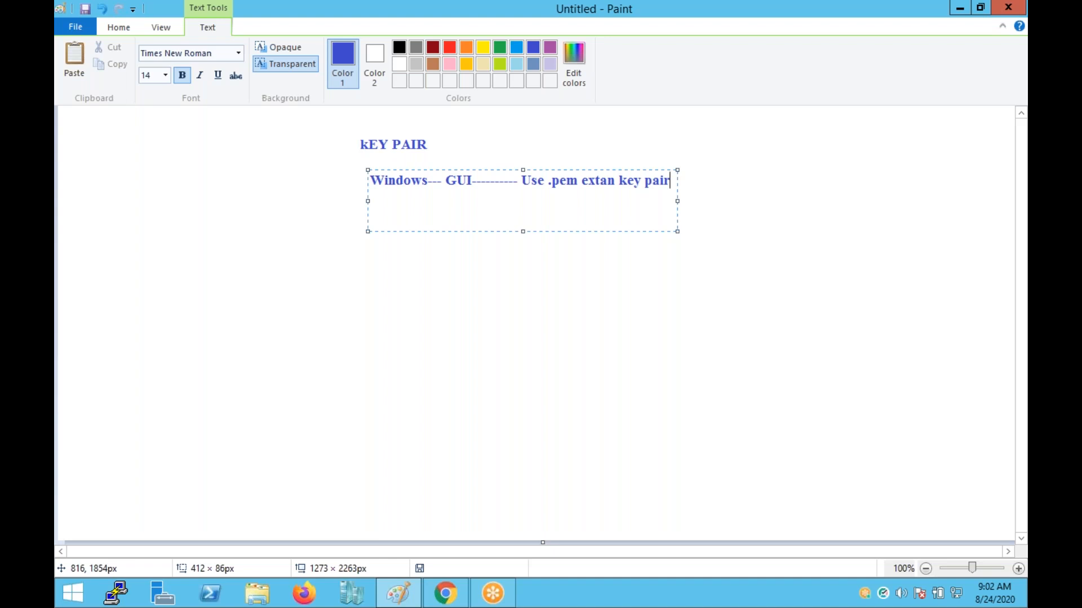
pyautogui.press('Return')
pyautogui.press('Return')
pyautogui.write('Linux-----')
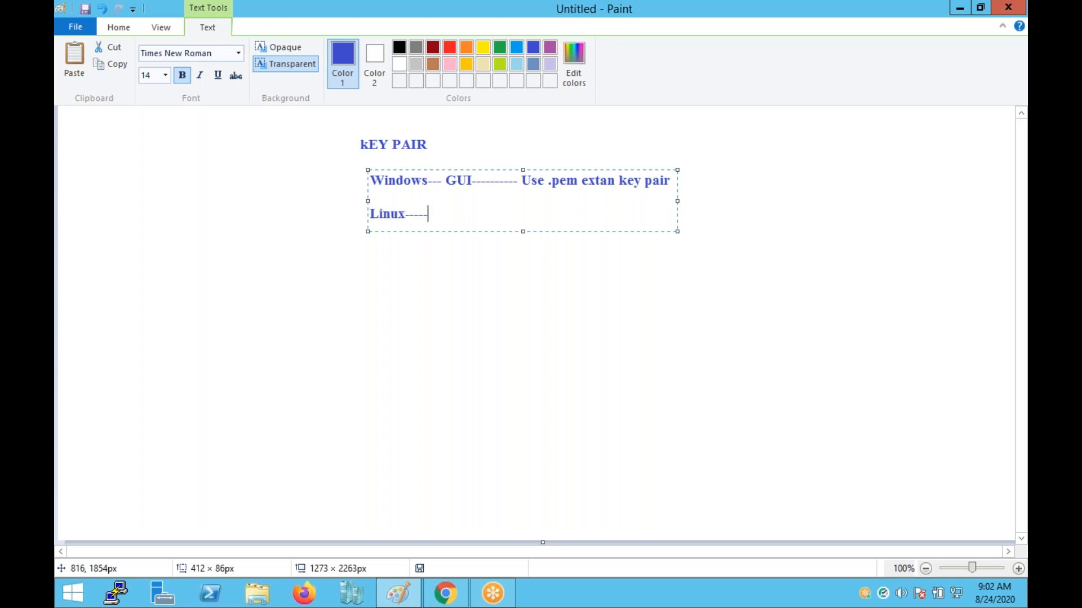
pyautogui.write('---CLI---------- use .ppk extn ')
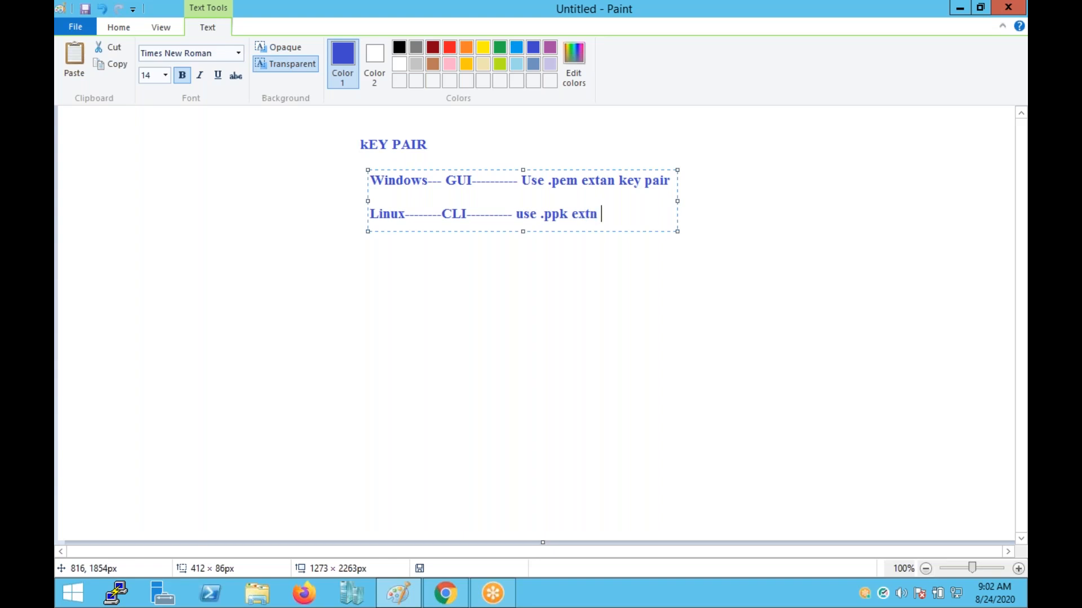
pyautogui.write('key paire')
pyautogui.click(424, 277)
# Start a widened text box below the notes reading 'CLI---------------- .PPK', fixing typos.
pyautogui.click(242, 293)
pyautogui.write('>ppk')
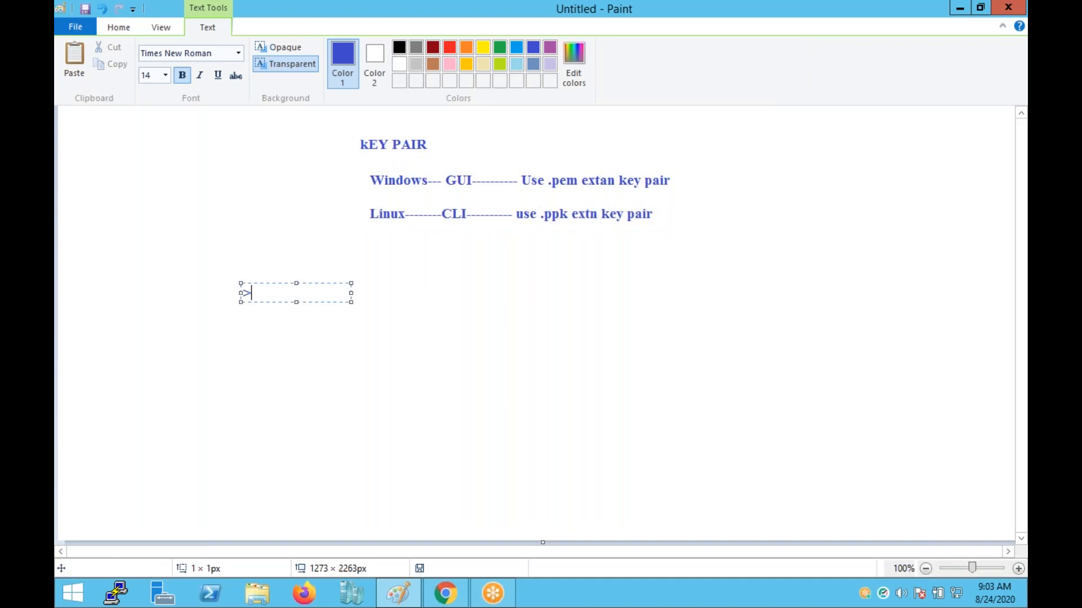
pyautogui.press('BackSpace')
pyautogui.press('BackSpace')
pyautogui.press('BackSpace')
pyautogui.press('BackSpace')
pyautogui.write('.ppk ---')
pyautogui.moveTo(351, 302); pyautogui.dragTo(758, 364)
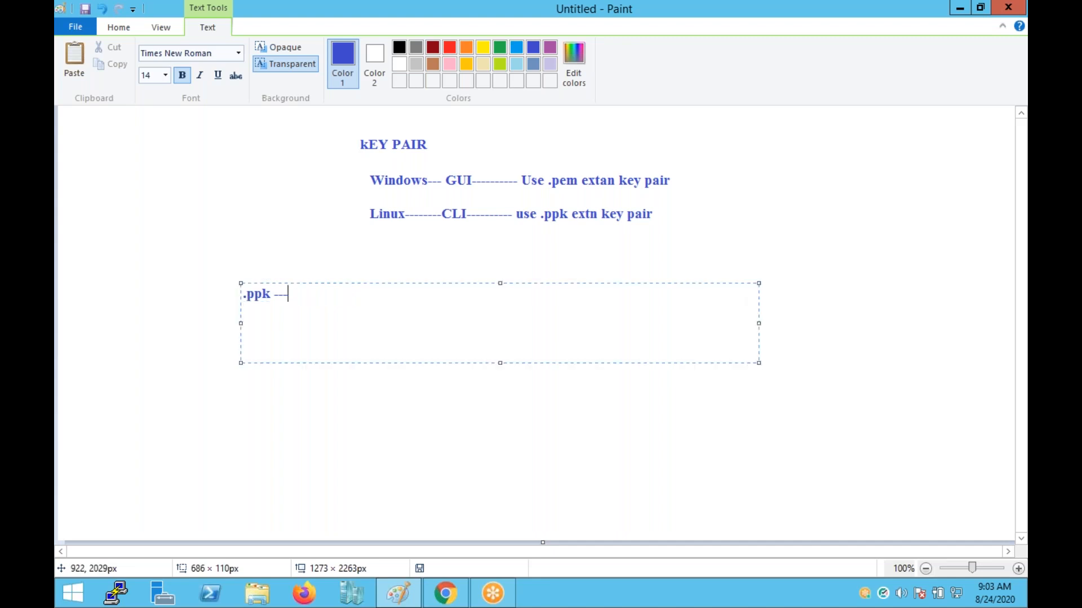
pyautogui.write('---------- ')
pyautogui.write('use')
pyautogui.press('BackSpace')
pyautogui.press('BackSpace')
pyautogui.press('BackSpace')
pyautogui.press('BackSpace')
pyautogui.press('BackSpace')
pyautogui.press('BackSpace')
pyautogui.press('BackSpace')
pyautogui.press('BackSpace')
pyautogui.press('BackSpace')
pyautogui.press('BackSpace')
pyautogui.press('BackSpace')
pyautogui.press('BackSpace')
pyautogui.press('BackSpace')
pyautogui.press('BackSpace')
pyautogui.press('BackSpace')
pyautogui.press('BackSpace')
pyautogui.press('BackSpace')
pyautogui.press('BackSpace')
pyautogui.press('BackSpace')
pyautogui.press('BackSpace')
pyautogui.press('BackSpace')
pyautogui.press('BackSpace')
pyautogui.write('Cli')
pyautogui.press('BackSpace')
pyautogui.write('I')
pyautogui.press('BackSpace')
pyautogui.press('BackSpace')
pyautogui.write('LI---------------- .PPK')
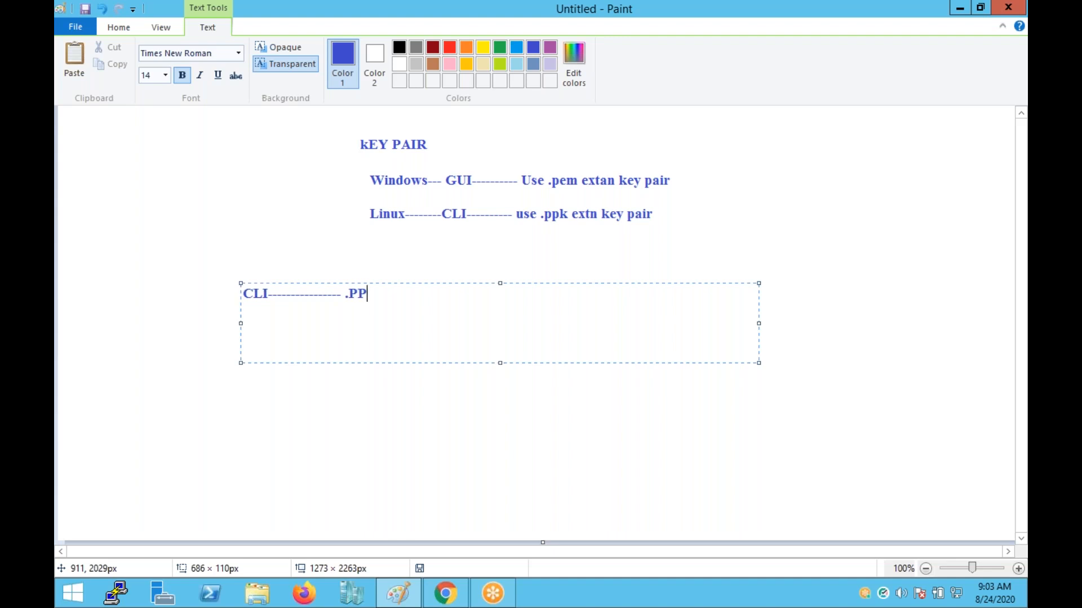
pyautogui.write('--------------------------')
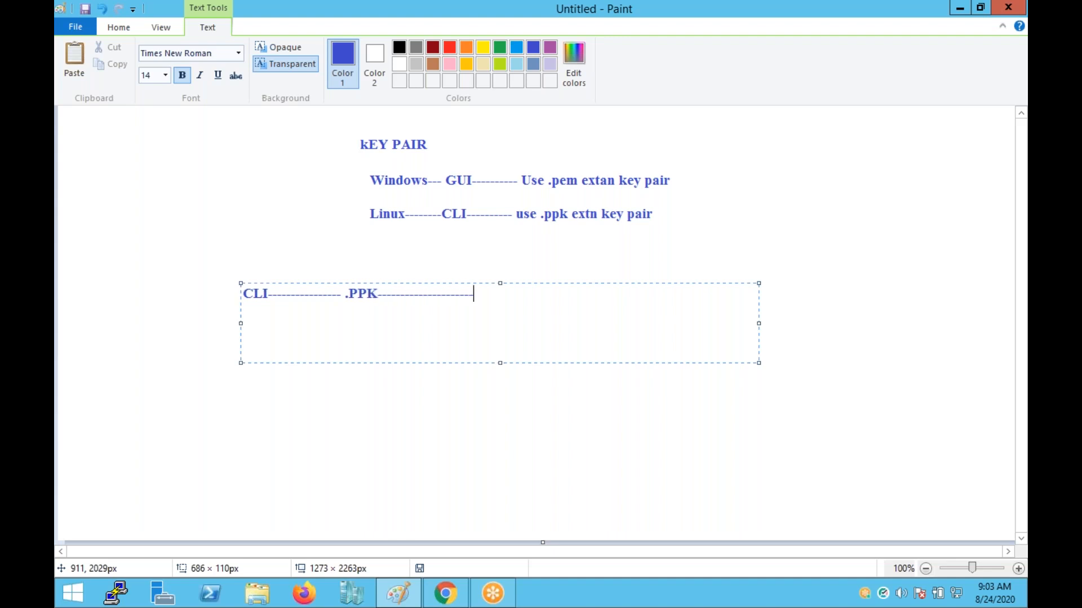
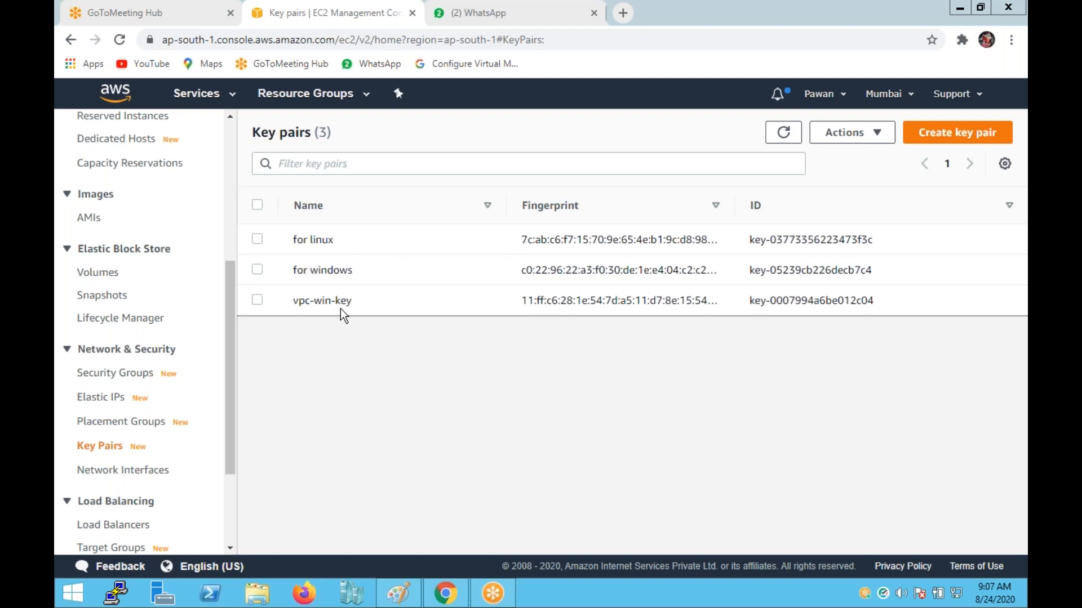
# Delete only the vpc-win-key key pair, confirming with 'delete'.
pyautogui.click(259, 302)
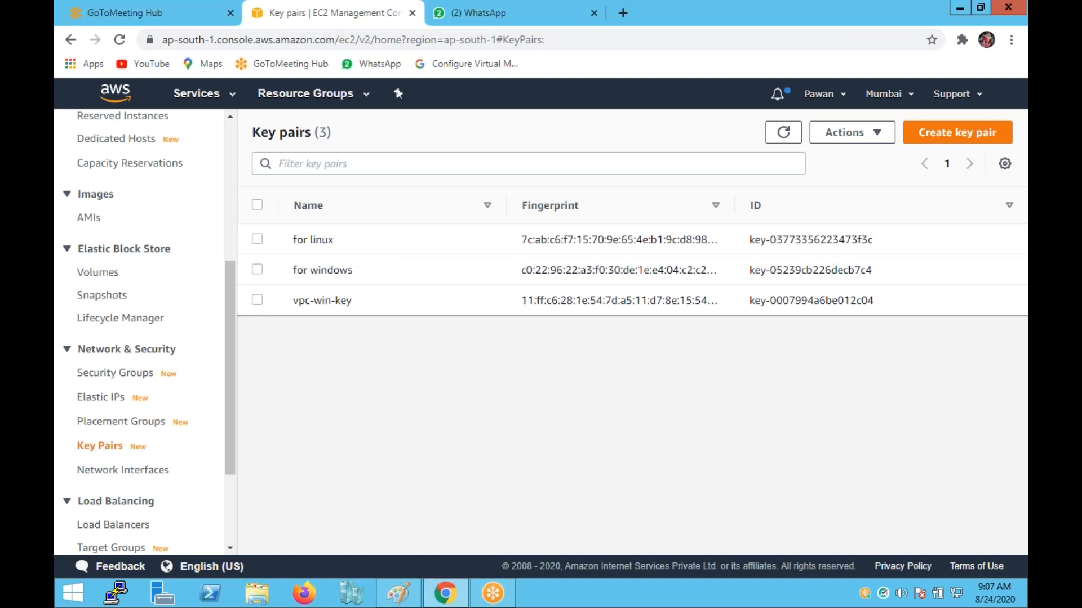
pyautogui.click(258, 271)
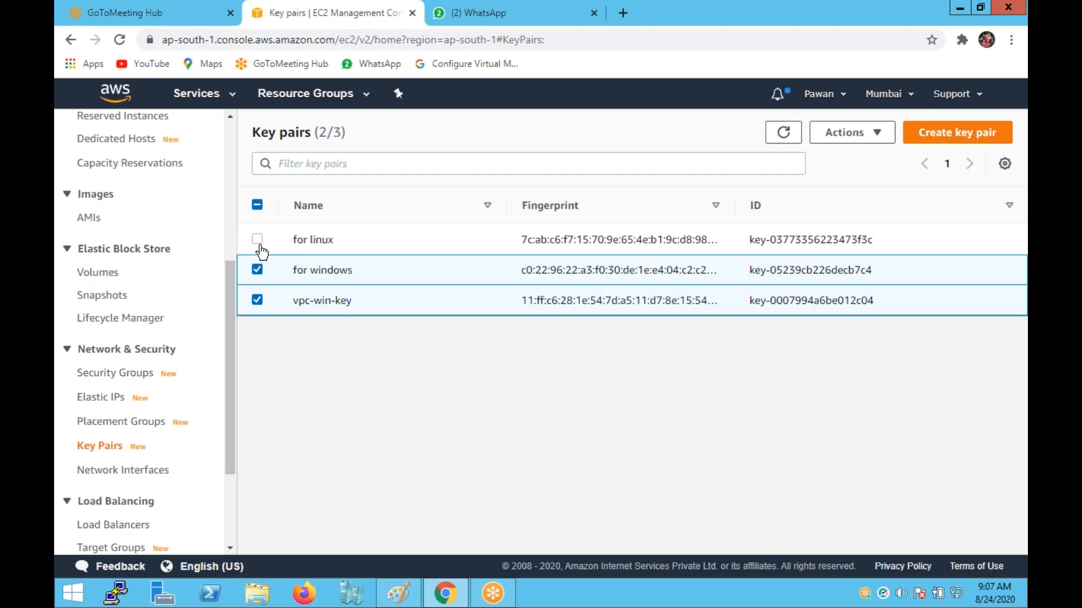
pyautogui.click(257, 302)
pyautogui.click(257, 301)
pyautogui.click(257, 270)
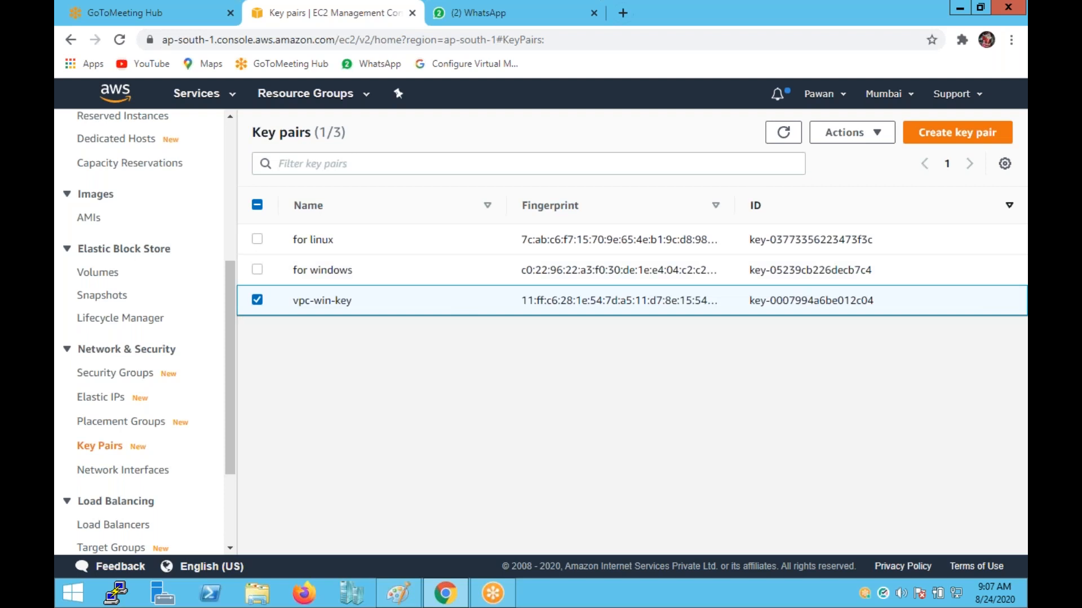
pyautogui.click(876, 134)
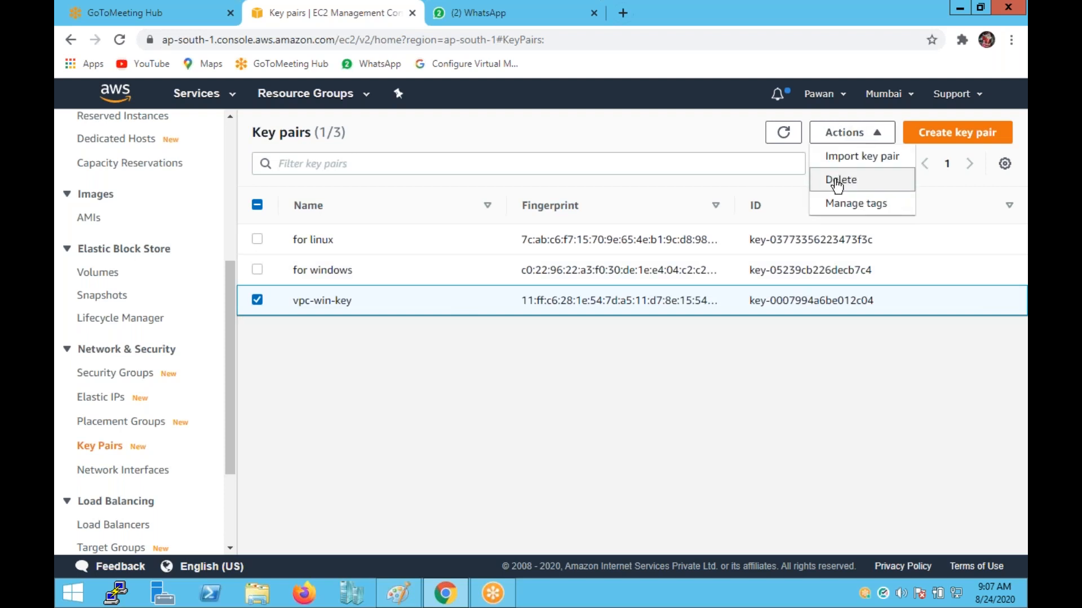
pyautogui.click(838, 181)
pyautogui.click(664, 359)
pyautogui.write('delete')
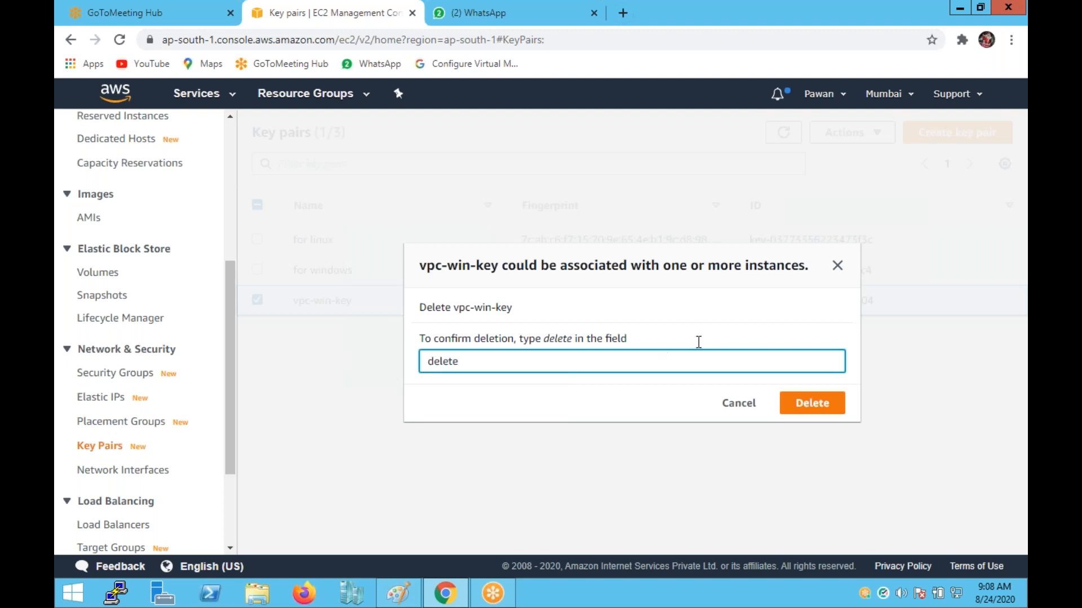
pyautogui.click(795, 409)
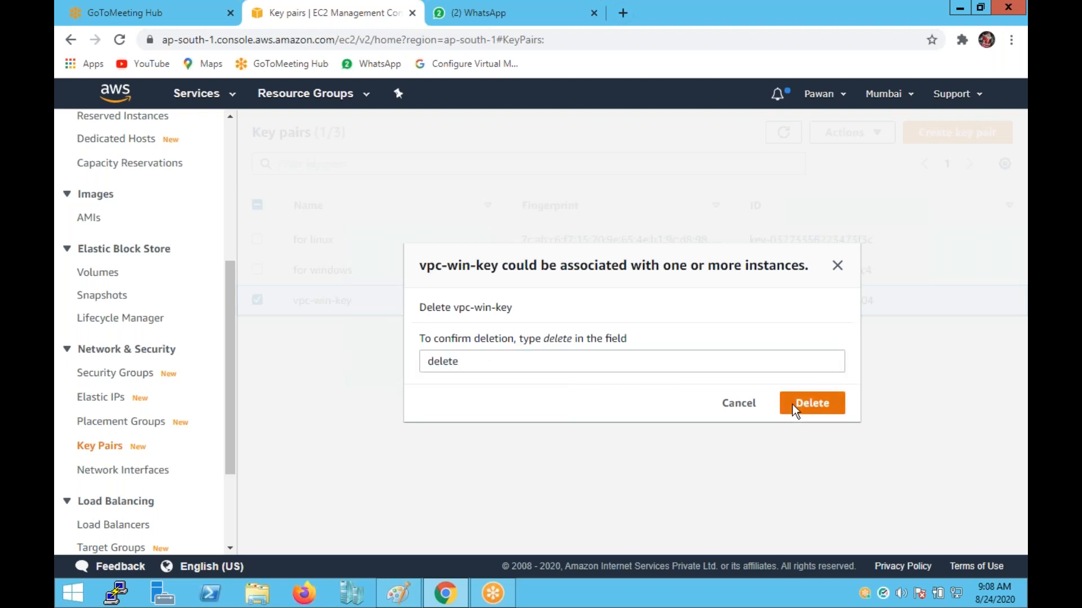
pyautogui.click(930, 181)
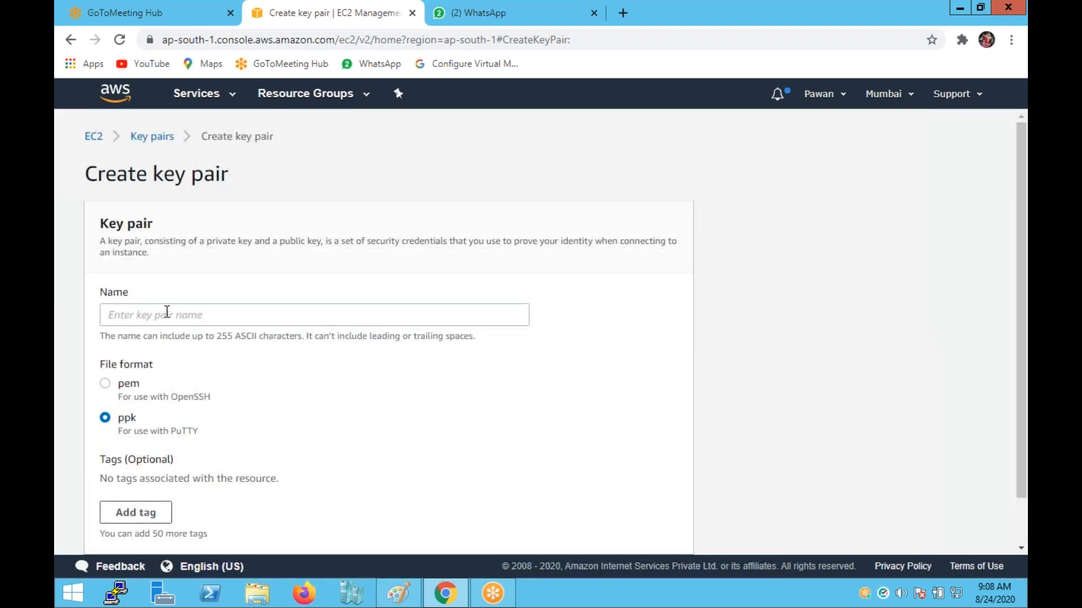
# Name the new key pair windows-cloud-key and choose the pem file format.
pyautogui.click(167, 312)
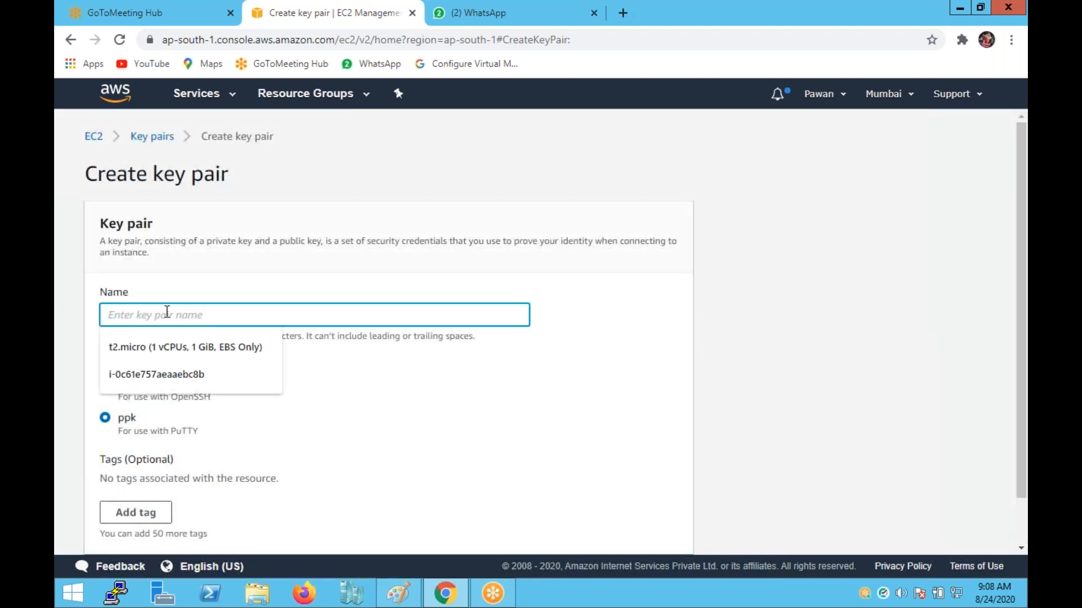
pyautogui.write('windo')
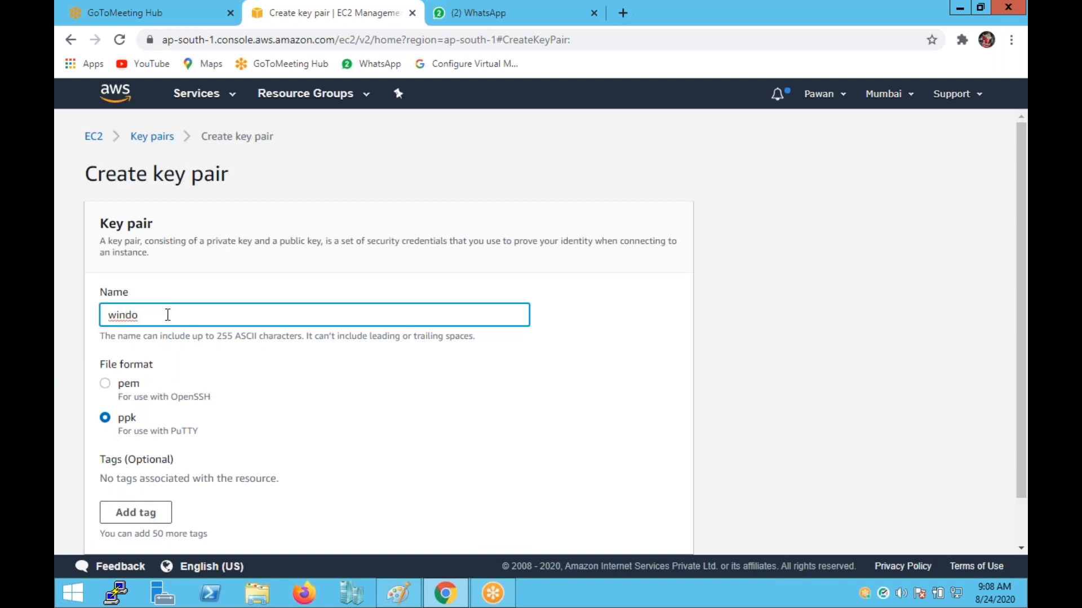
pyautogui.write('ws-cloud-key')
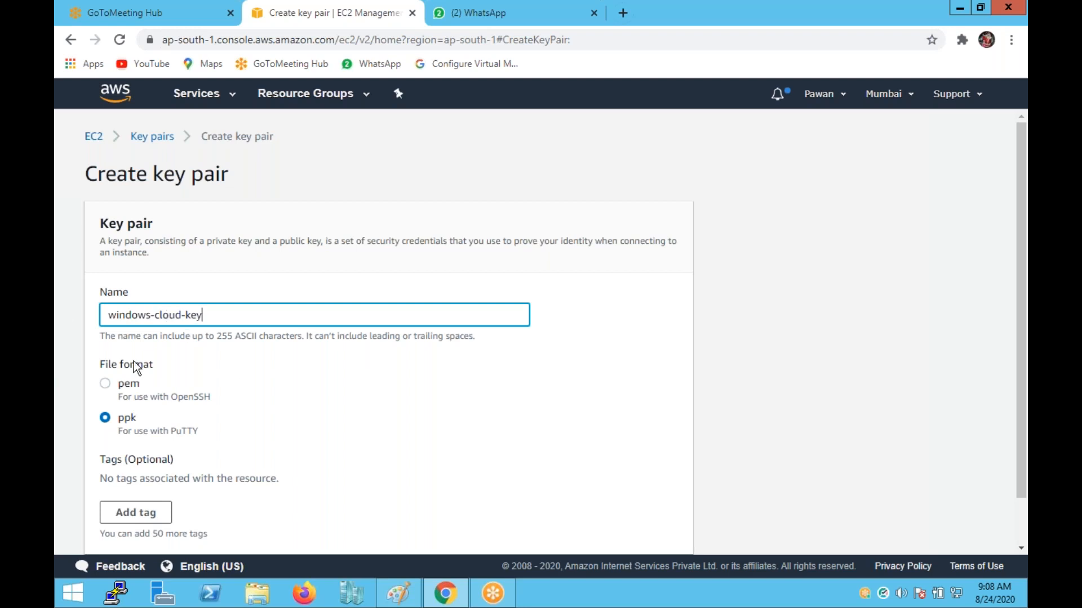
pyautogui.click(130, 387)
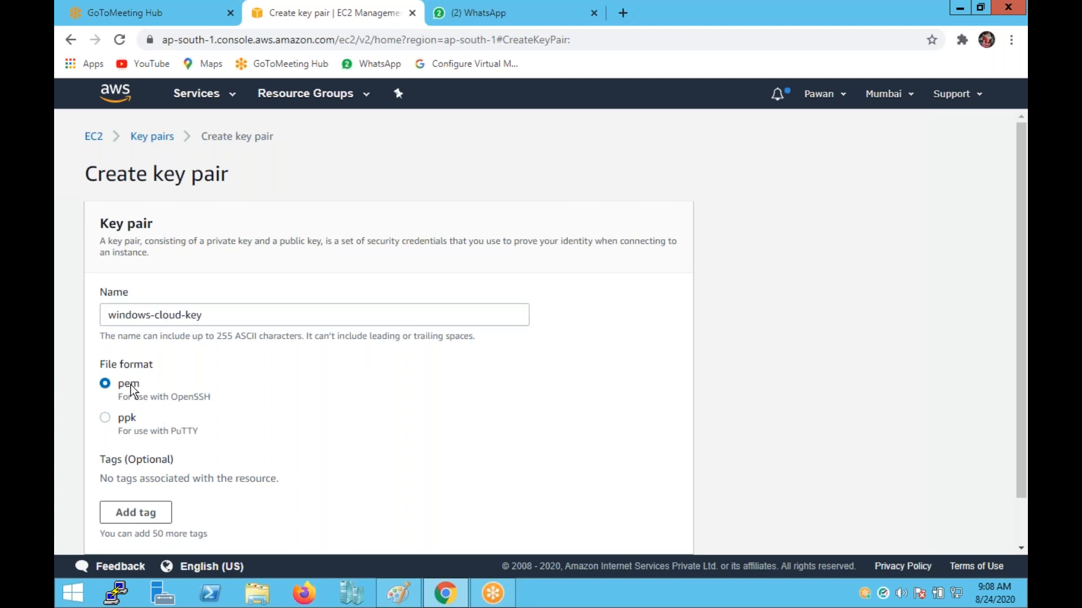
pyautogui.scroll(-1, 221, 470)
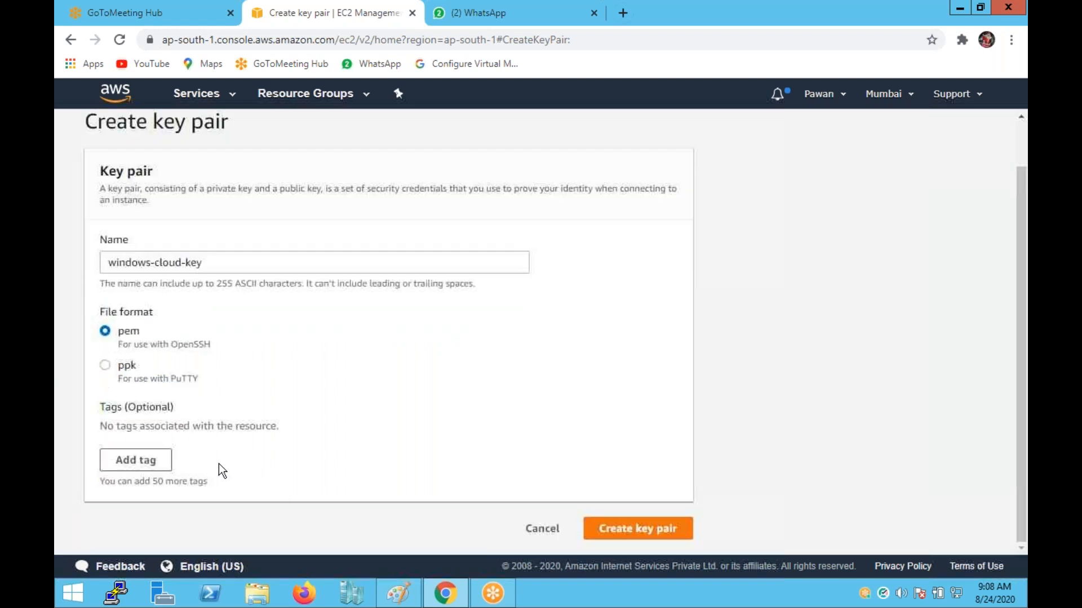
# Add a tag Name = 'use for windows' and create the key pair.
pyautogui.click(156, 452)
pyautogui.write('Na,m')
pyautogui.press('BackSpace')
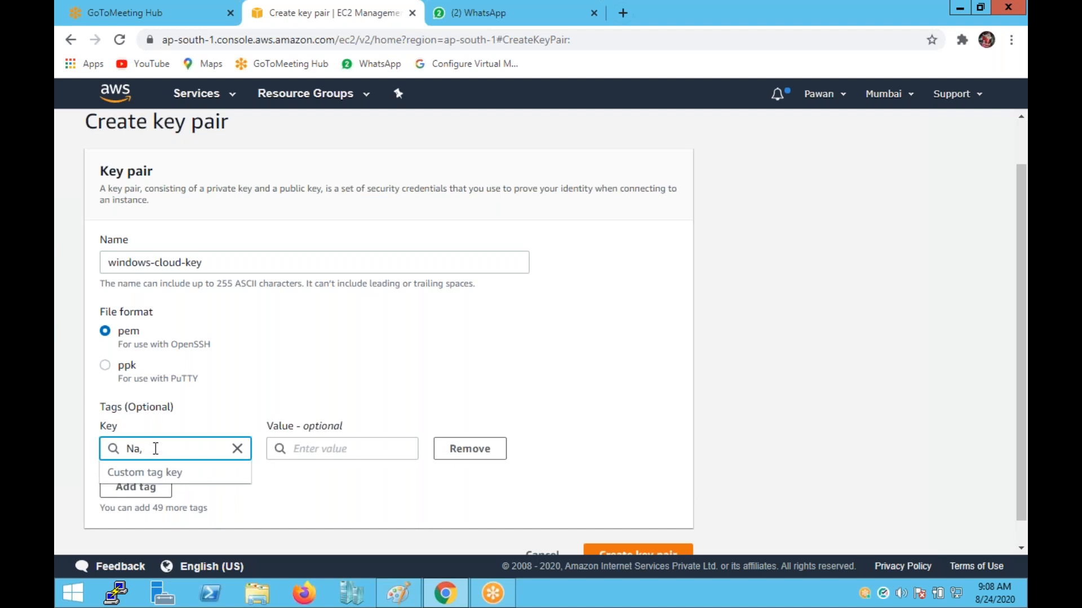
pyautogui.write('me')
pyautogui.click(281, 445)
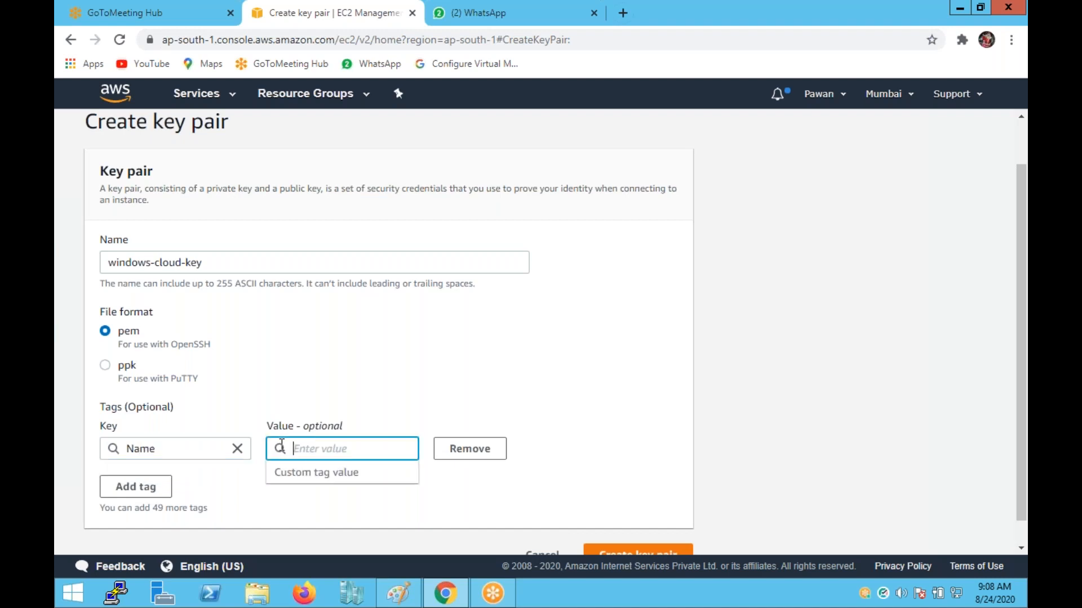
pyautogui.write('use for windows')
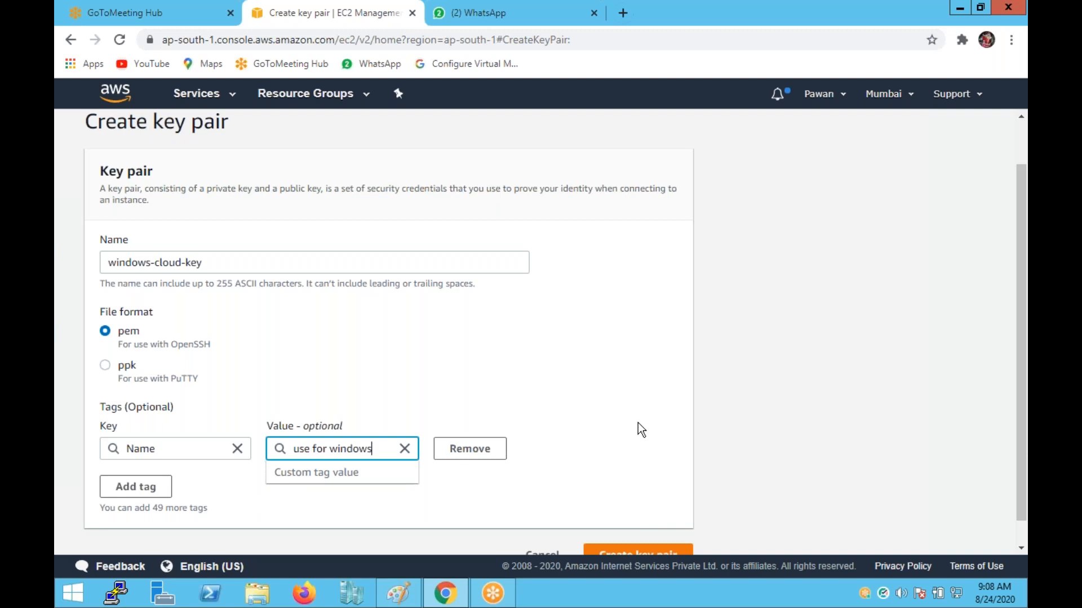
pyautogui.scroll(-1, 631, 490)
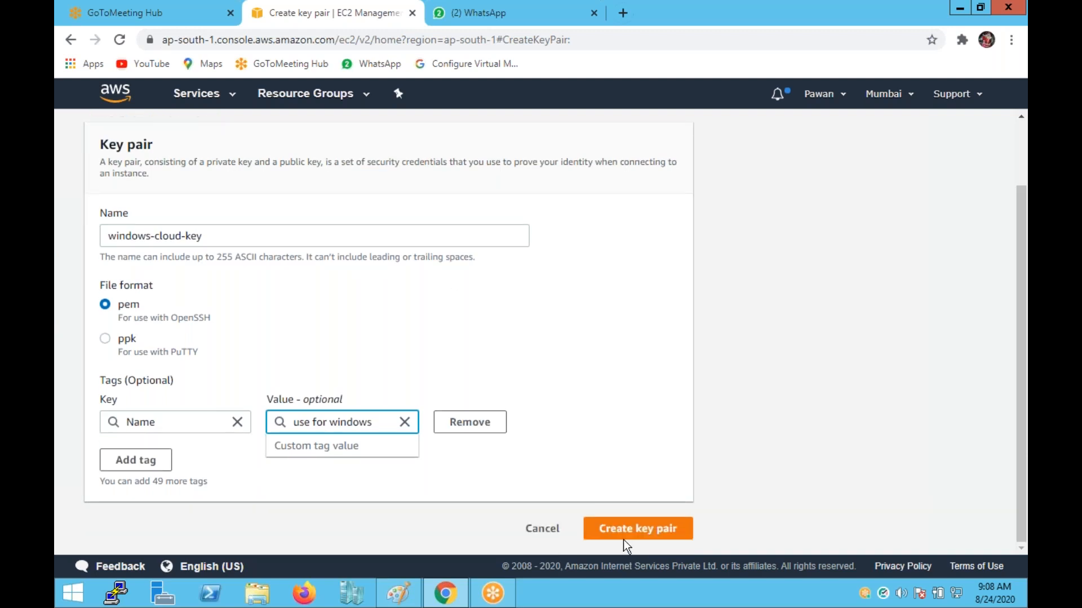
pyautogui.click(667, 531)
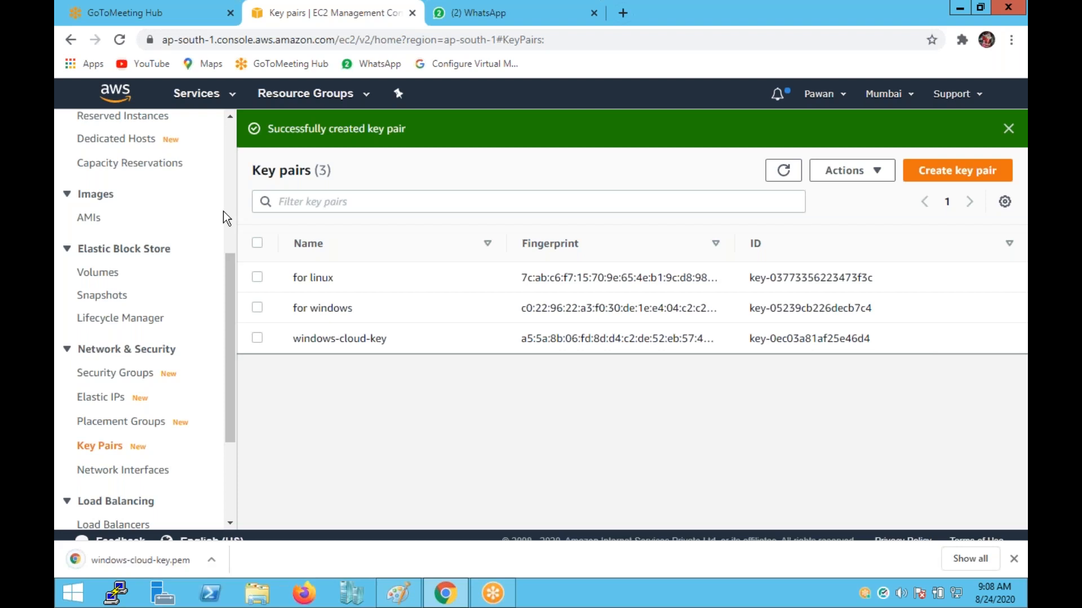
# Start another key pair named linux-key-cloud, keeping the ppk format.
pyautogui.click(958, 171)
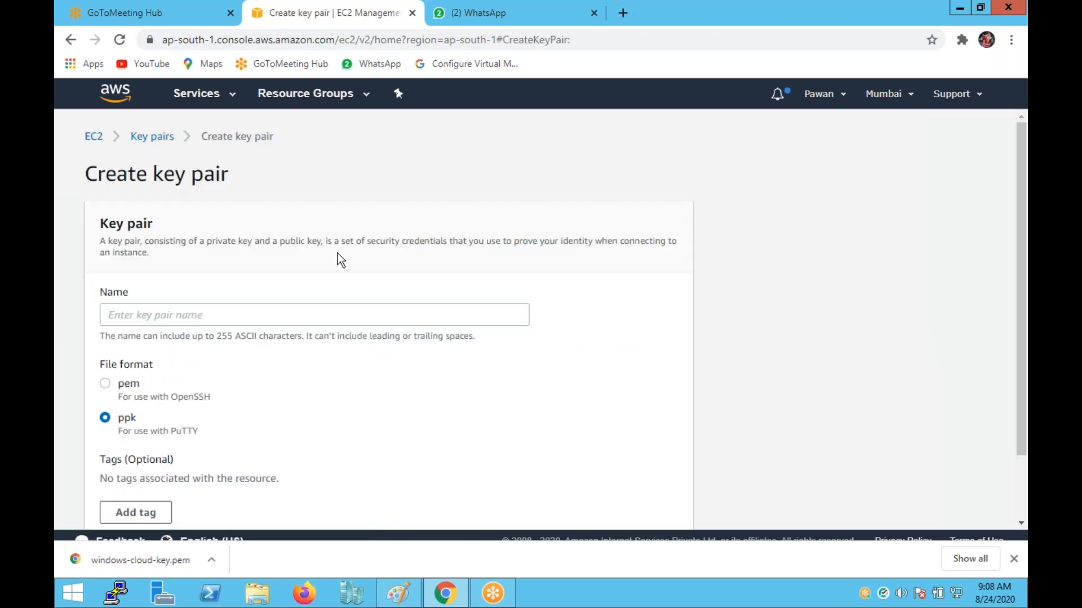
pyautogui.click(297, 314)
pyautogui.write('li')
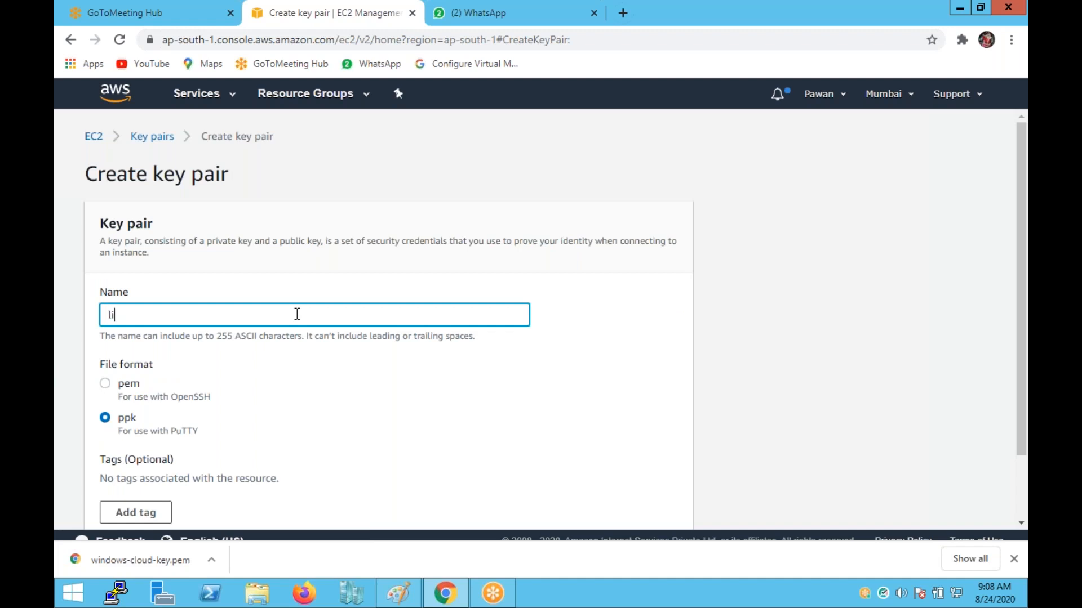
pyautogui.write('nux-key-cloud')
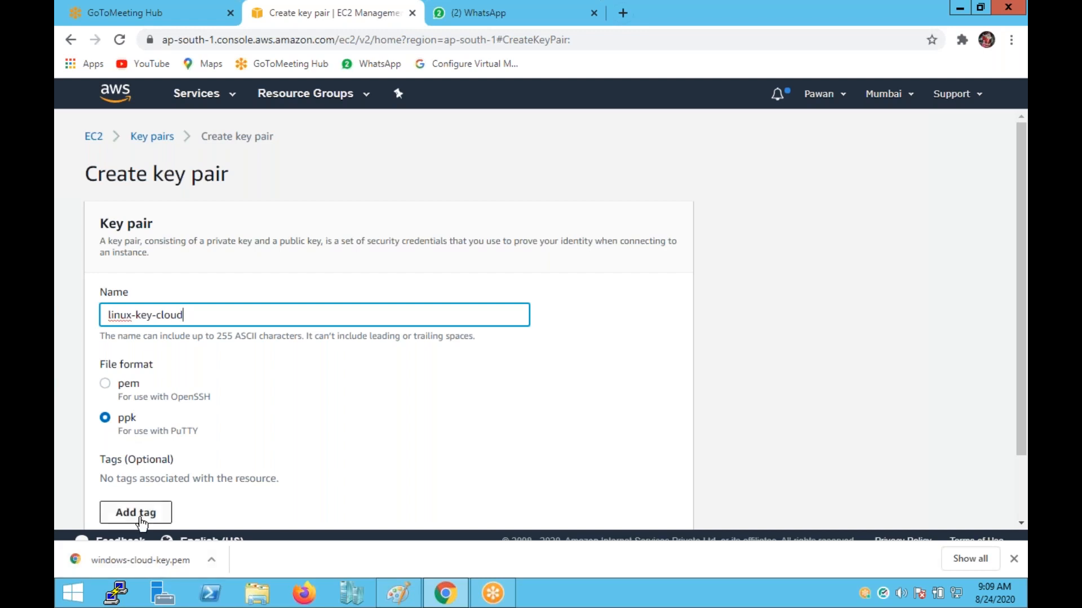
# Tag it Name = 'use for linux' and create the linux-key-cloud key pair.
pyautogui.click(142, 514)
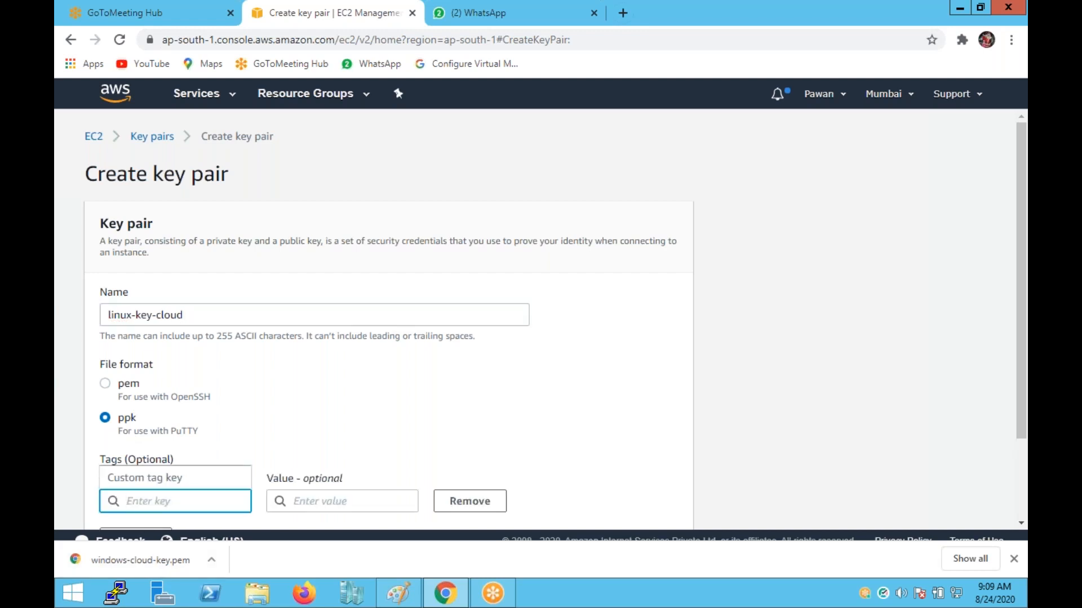
pyautogui.write('Name')
pyautogui.click(313, 497)
pyautogui.write('us')
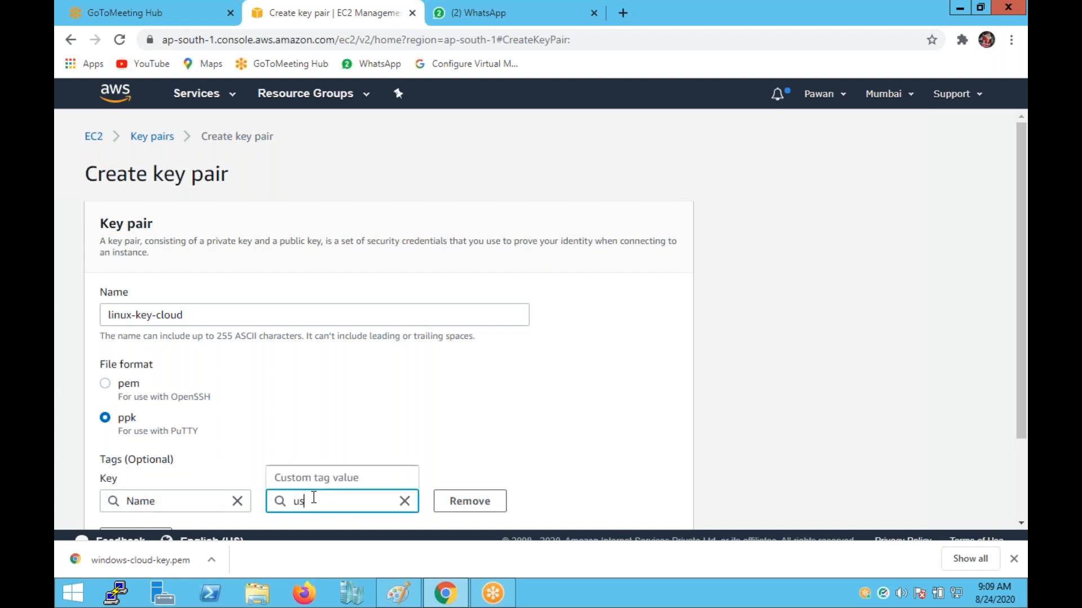
pyautogui.write('e for linux')
pyautogui.scroll(-2, 473, 459)
pyautogui.click(631, 504)
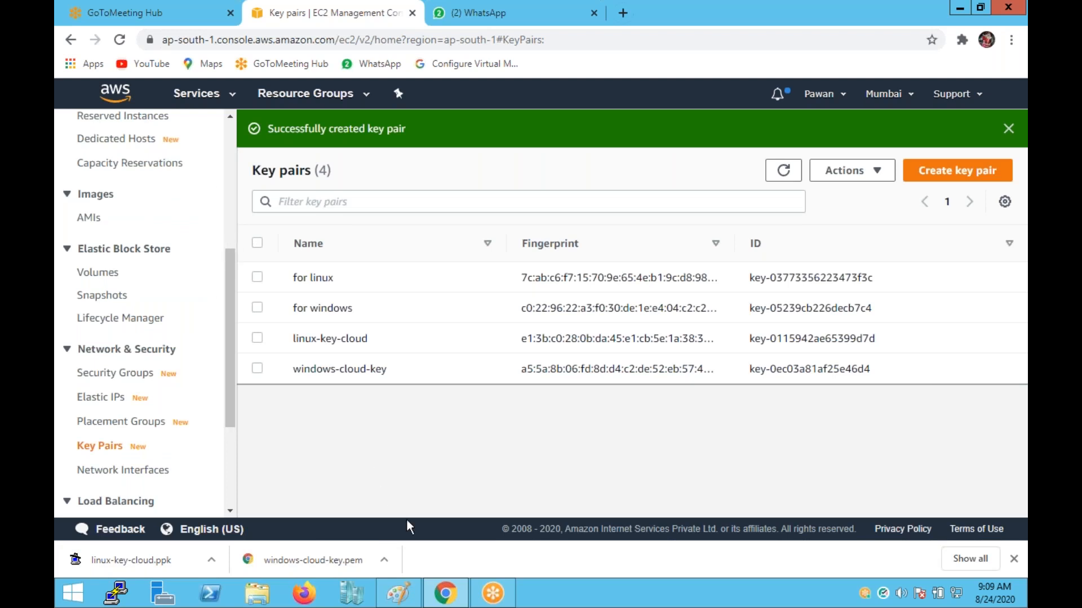
# Start a new blank Paint picture, discarding the unsaved key pair notes.
pyautogui.click(396, 604)
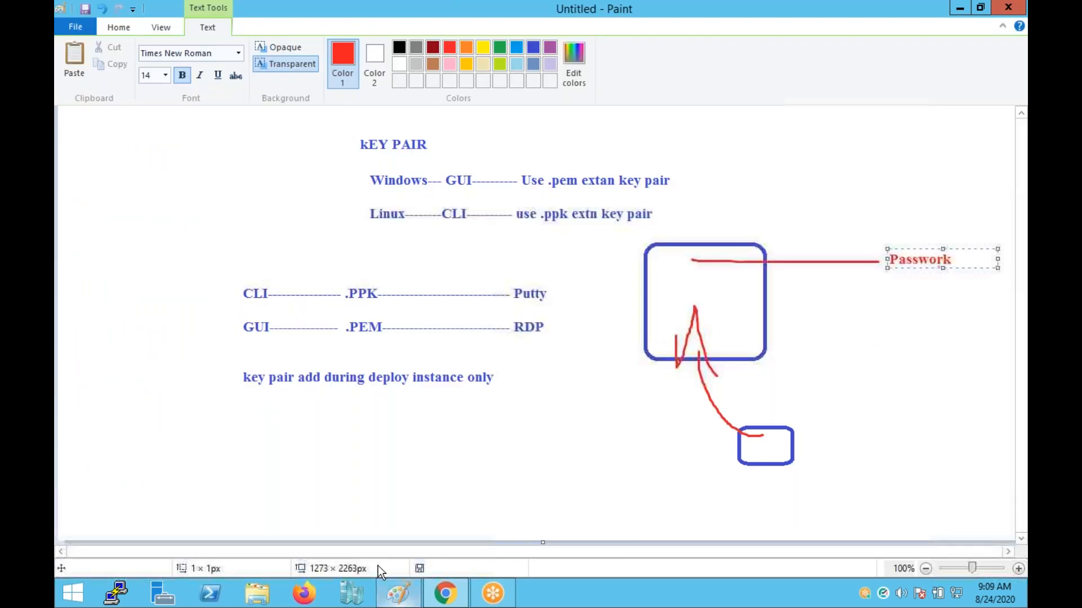
pyautogui.click(70, 17)
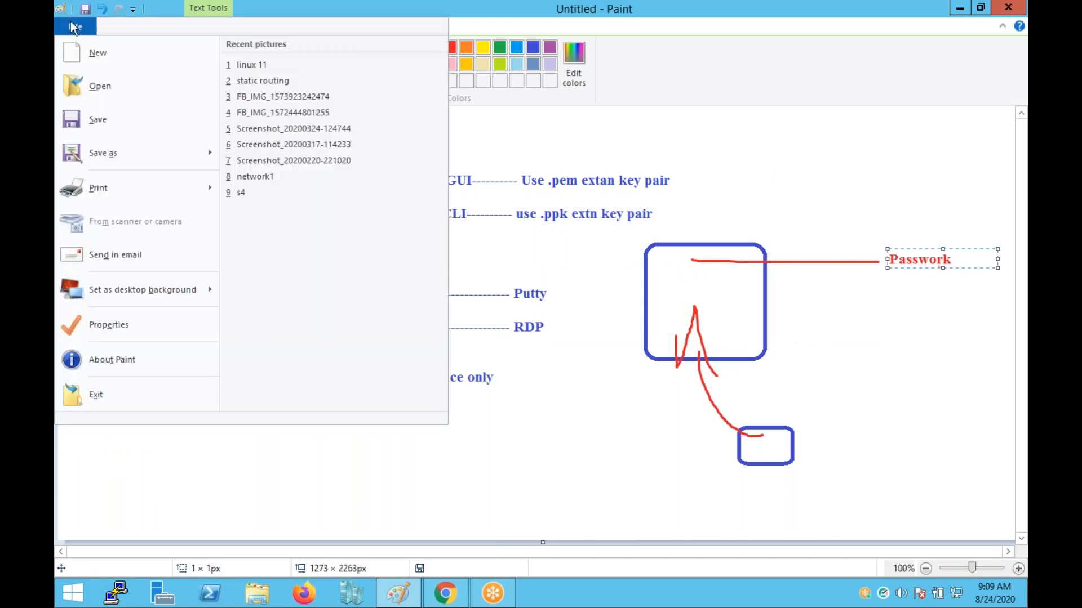
pyautogui.click(130, 57)
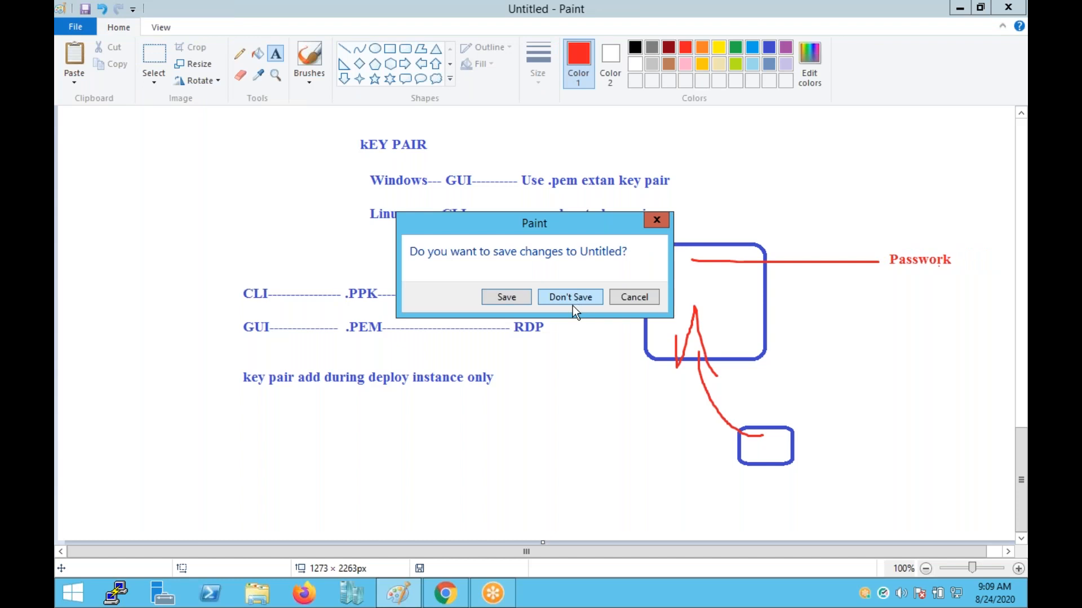
pyautogui.click(572, 306)
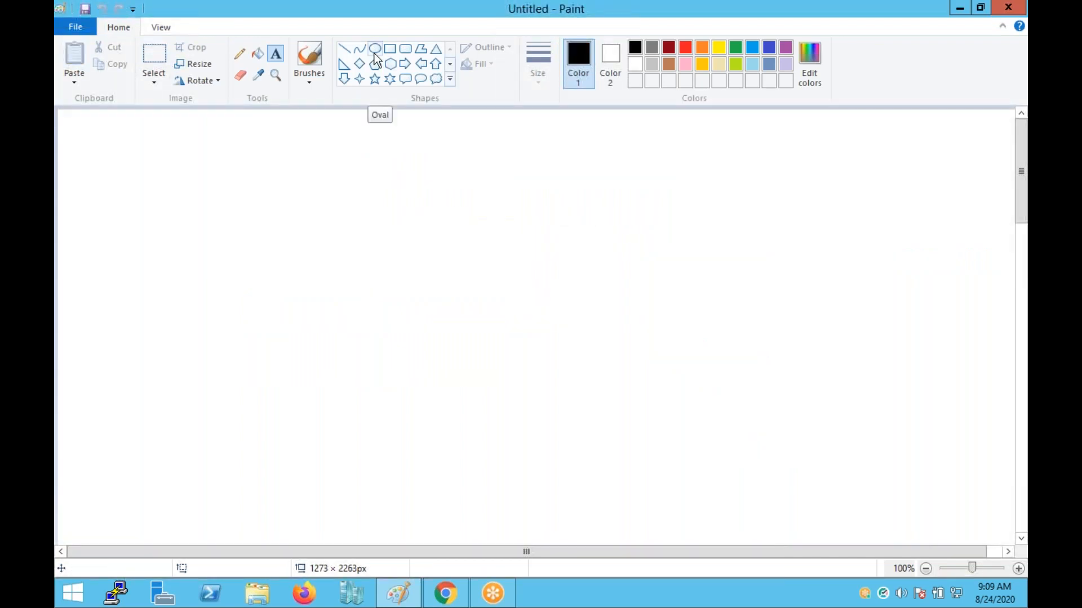
# Draw a black rounded box at top-left with a right-pointing arrow from it.
pyautogui.click(404, 48)
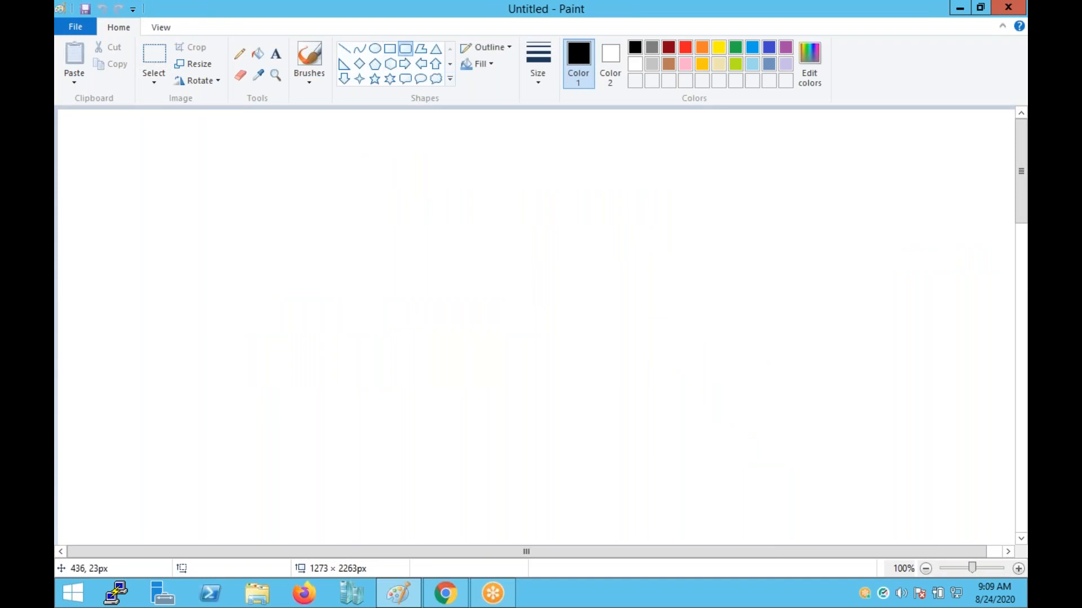
pyautogui.click(71, 137)
pyautogui.moveTo(80, 231); pyautogui.dragTo(161, 250)
pyautogui.click(259, 75)
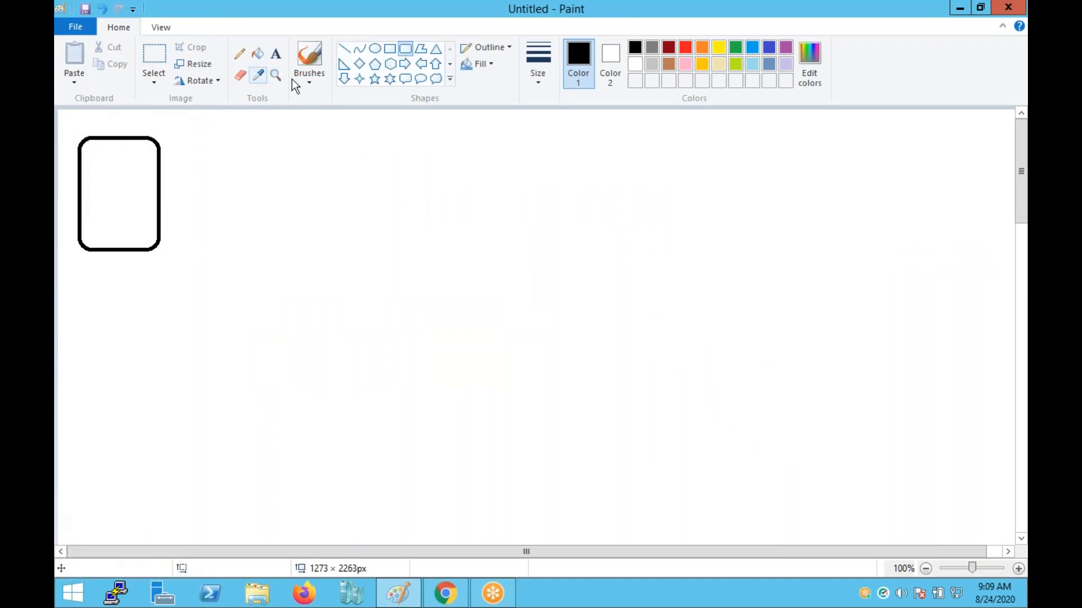
pyautogui.click(405, 63)
pyautogui.moveTo(160, 178); pyautogui.dragTo(226, 201)
pyautogui.click(252, 197)
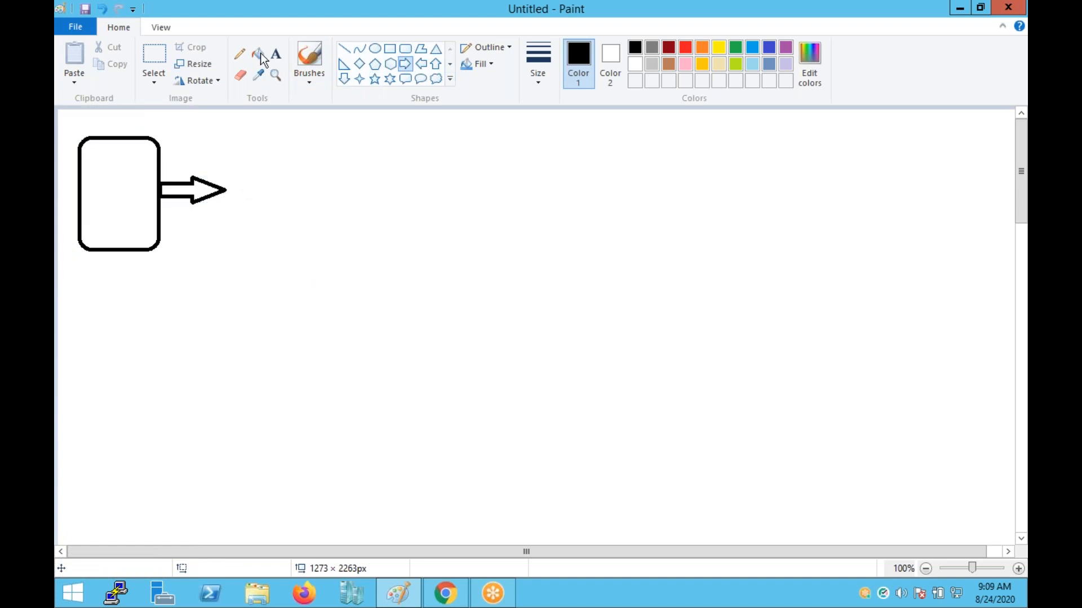
# In dark blue, add the label 'AMI :- Select O/S' at the arrow's tip.
pyautogui.click(752, 53)
pyautogui.click(769, 55)
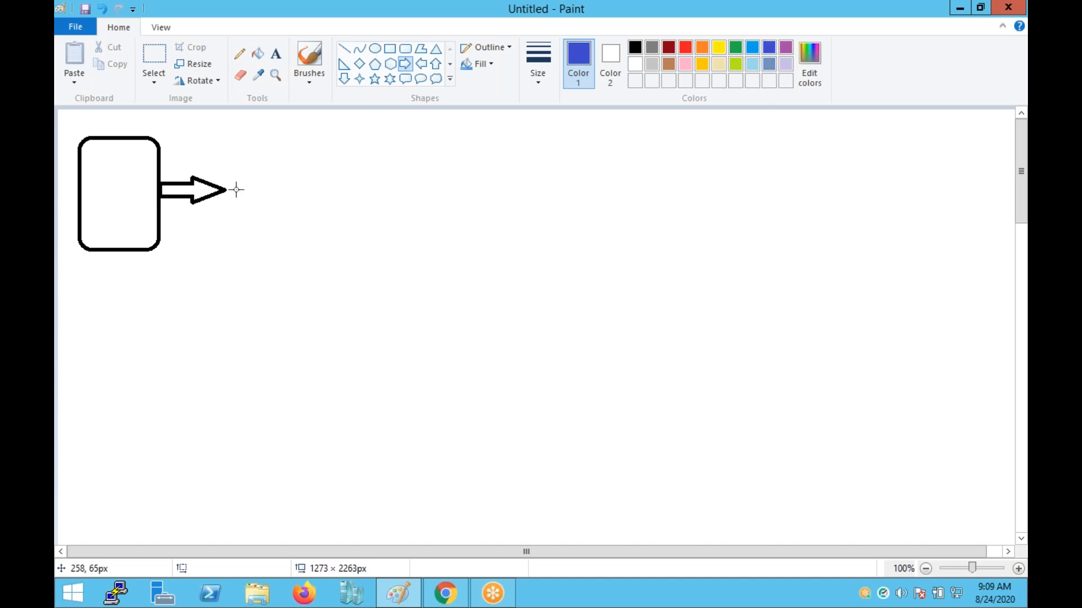
pyautogui.click(275, 55)
pyautogui.click(236, 187)
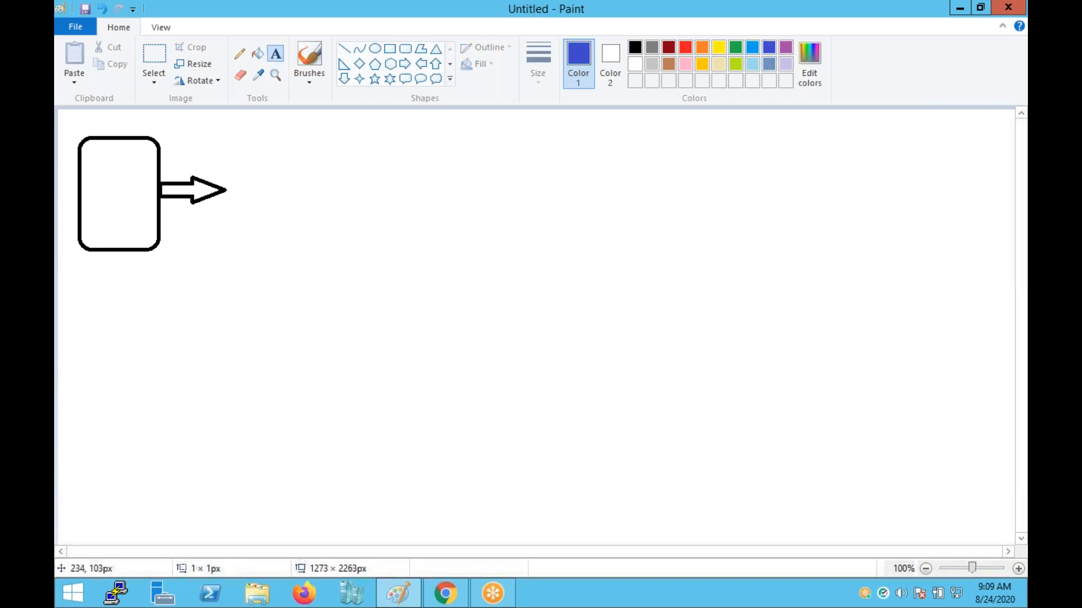
pyautogui.write('AMI :')
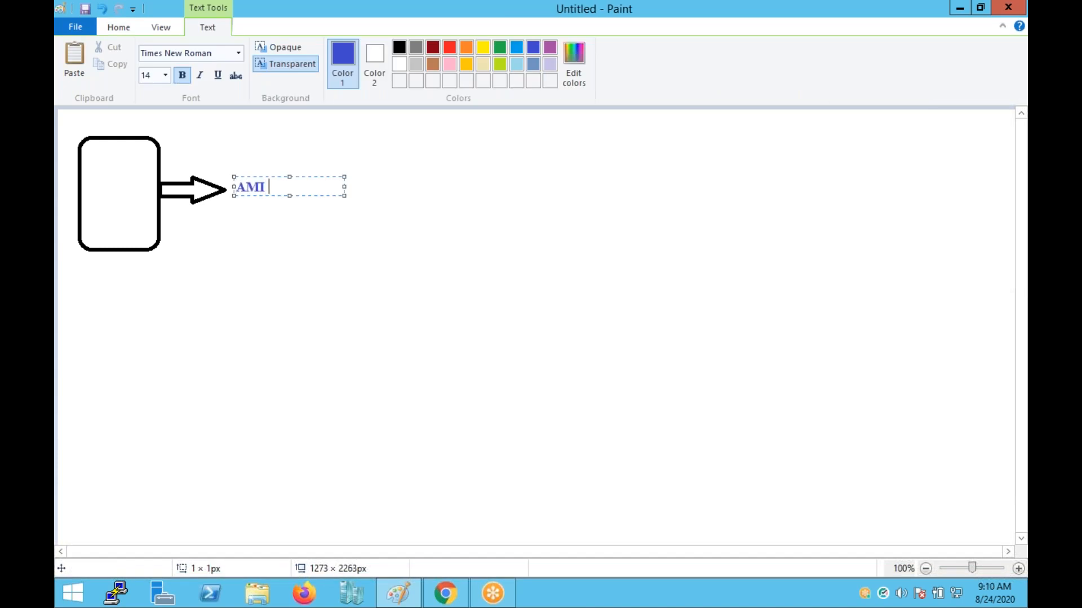
pyautogui.write('- SelectO')
pyautogui.press('BackSpace')
pyautogui.write('O/S')
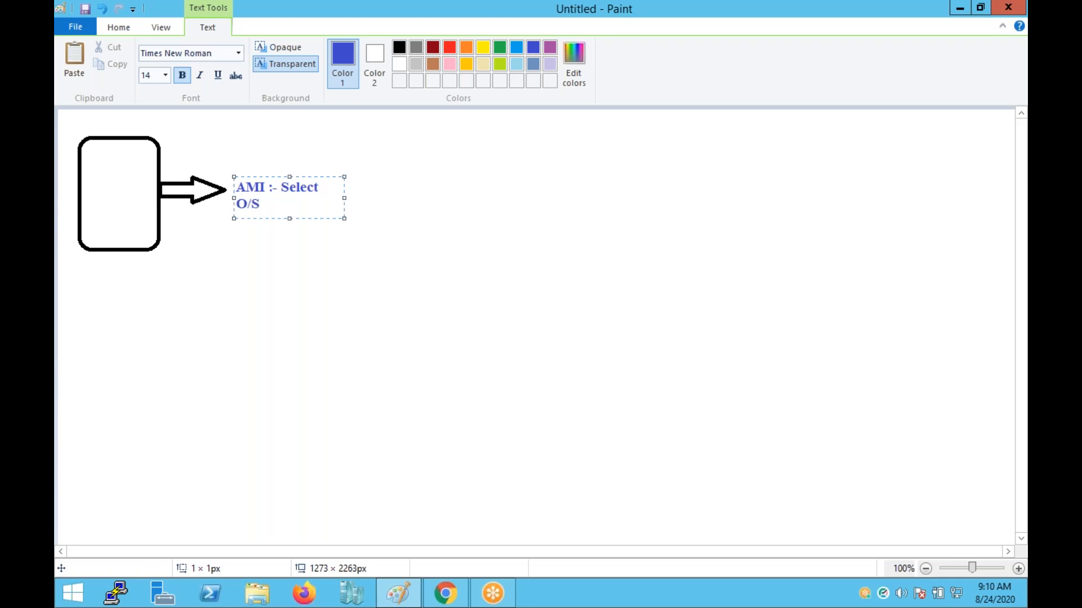
pyautogui.click(387, 216)
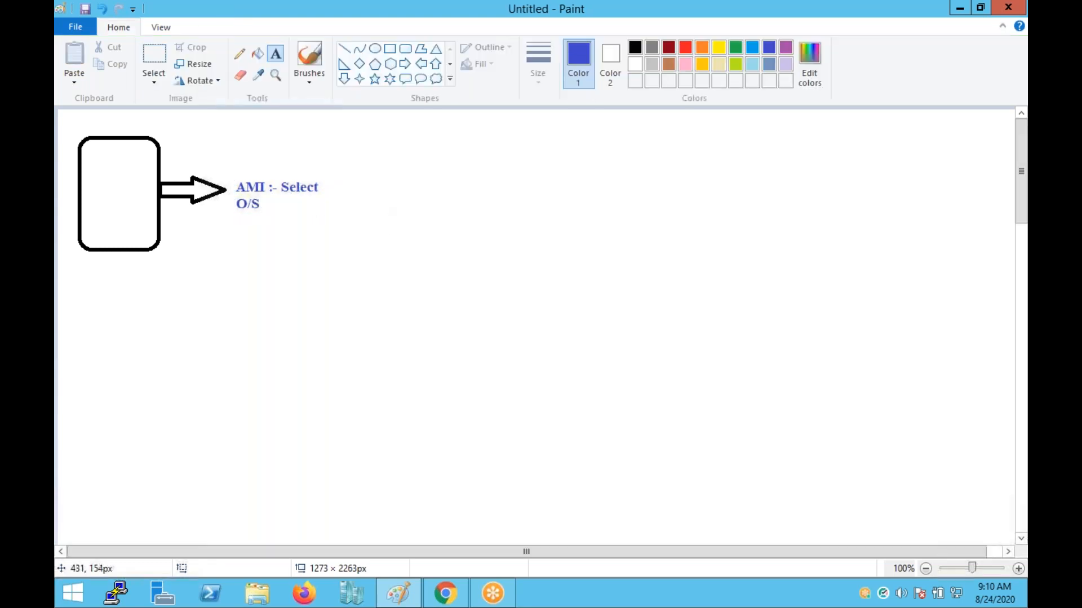
# Draw a blue rounded box around the AMI label and an arrow out of it.
pyautogui.click(405, 49)
pyautogui.moveTo(226, 173); pyautogui.dragTo(326, 220)
pyautogui.click(404, 276)
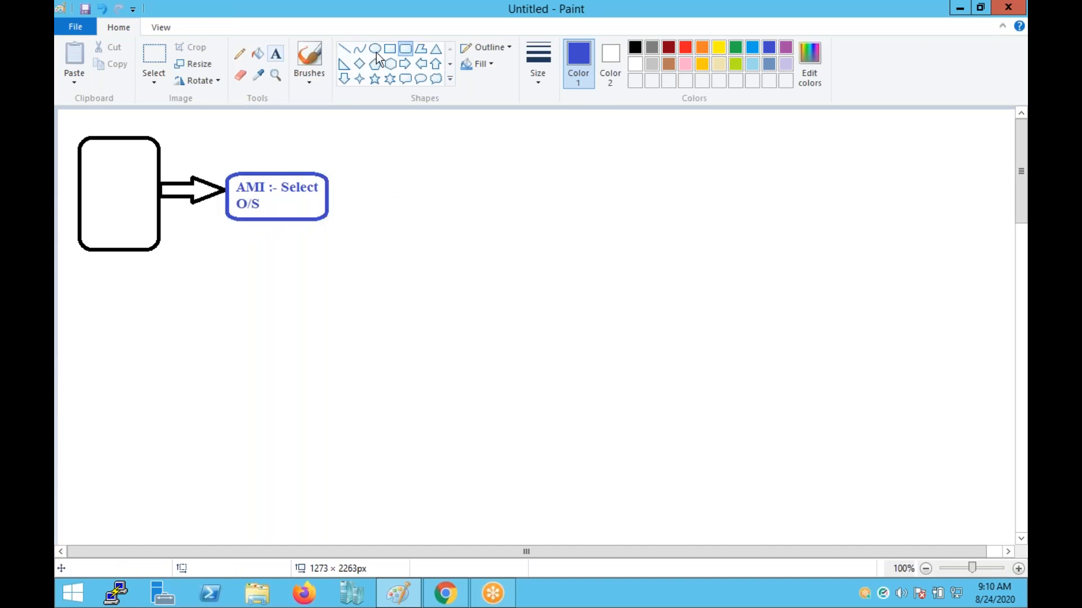
pyautogui.click(405, 64)
pyautogui.moveTo(329, 191); pyautogui.dragTo(379, 213)
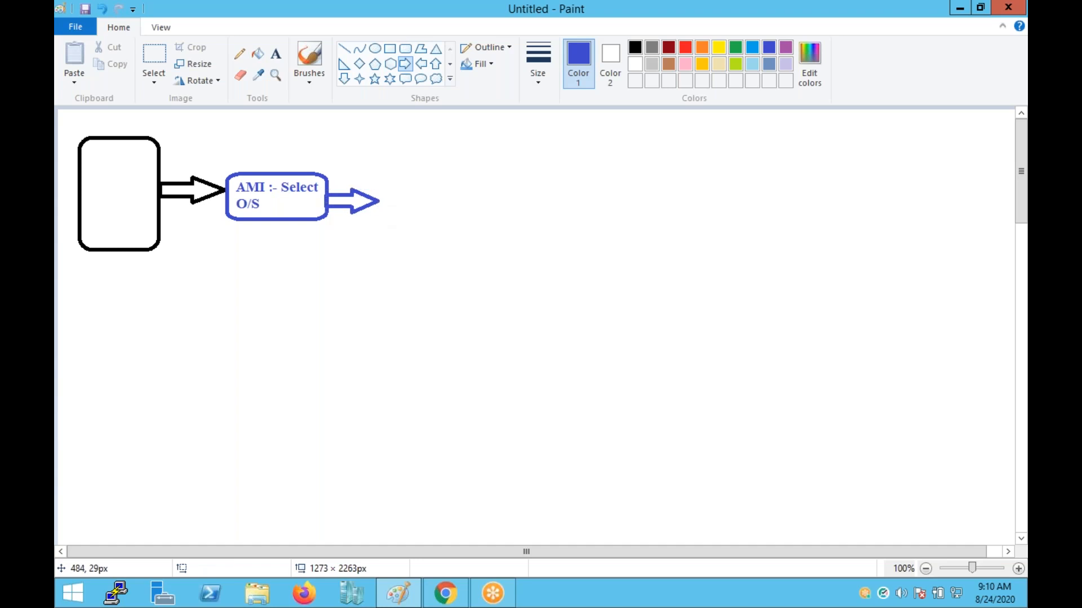
# Add the two-line label 'instance Details' / 'Select H/W' right of the arrow.
pyautogui.click(275, 55)
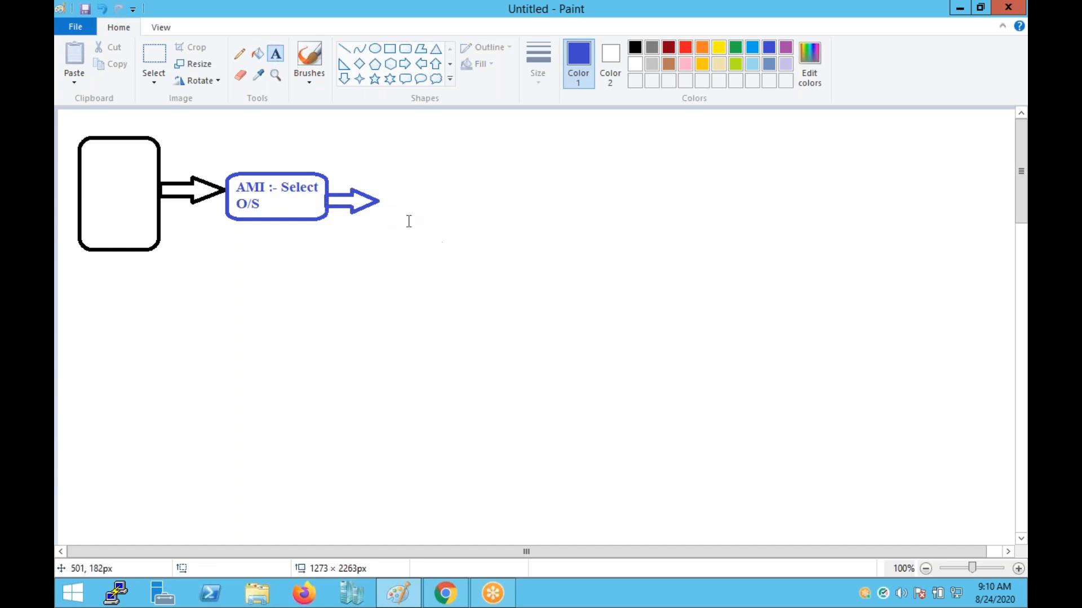
pyautogui.click(398, 179)
pyautogui.write('i')
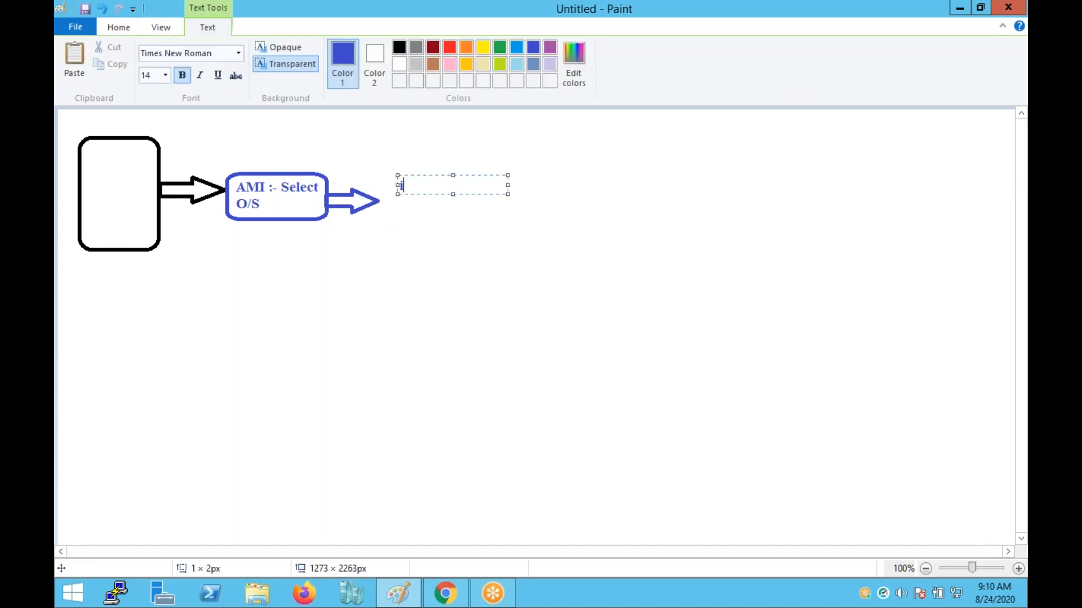
pyautogui.write('nstance Details')
pyautogui.press('Return')
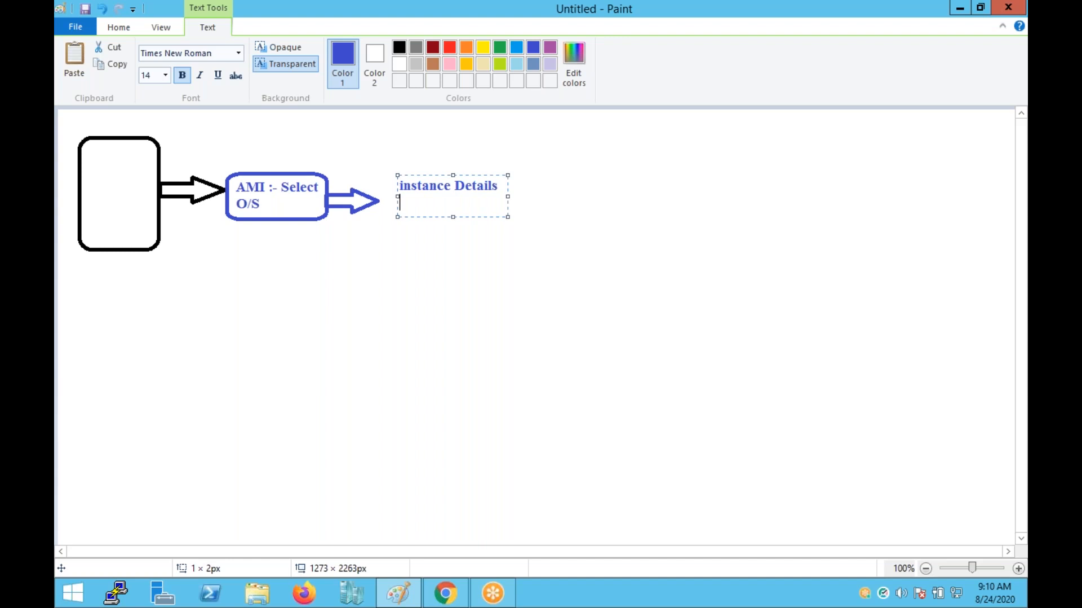
pyautogui.press('Return')
pyautogui.write('Select H/W')
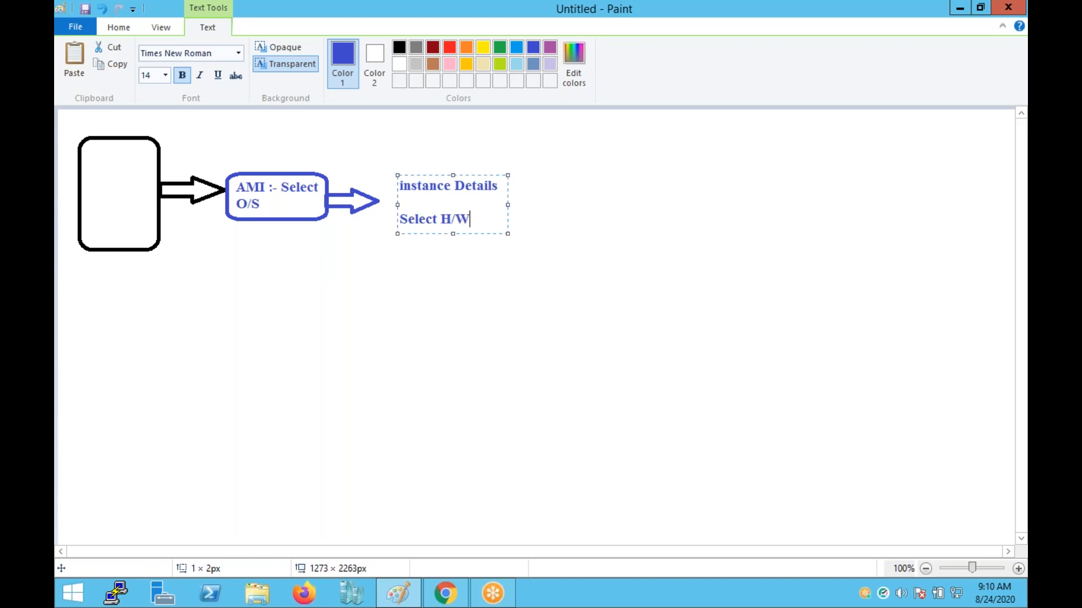
pyautogui.click(416, 308)
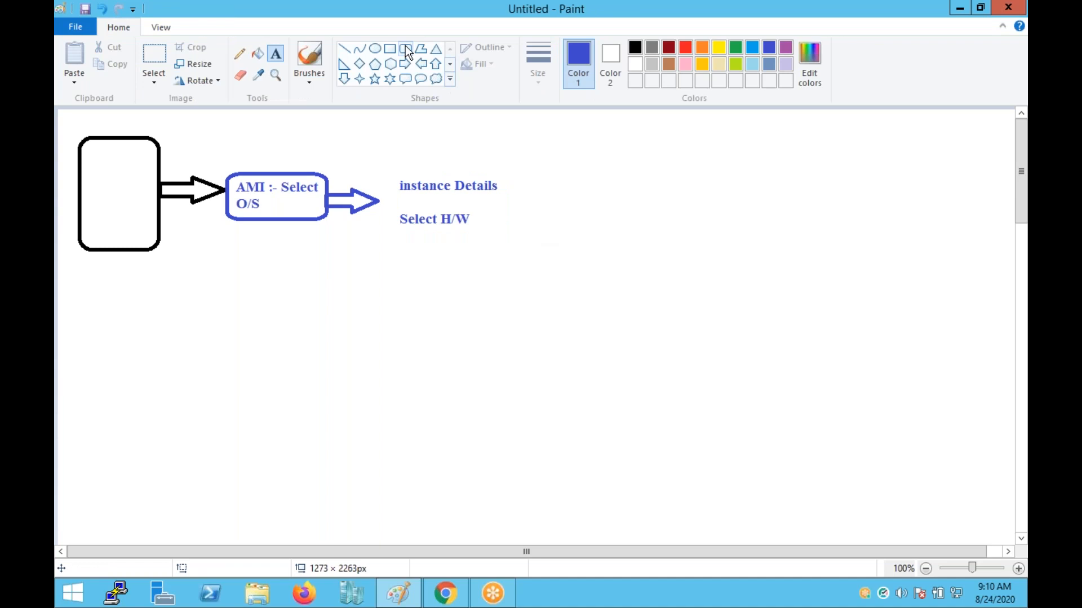
# Box the instance Details label, add an outgoing arrow, and begin a new 'instance d' label.
pyautogui.click(407, 48)
pyautogui.moveTo(379, 168)
pyautogui.mouseDown()
pyautogui.moveTo(443, 235)
pyautogui.moveTo(506, 233)
pyautogui.mouseUp()
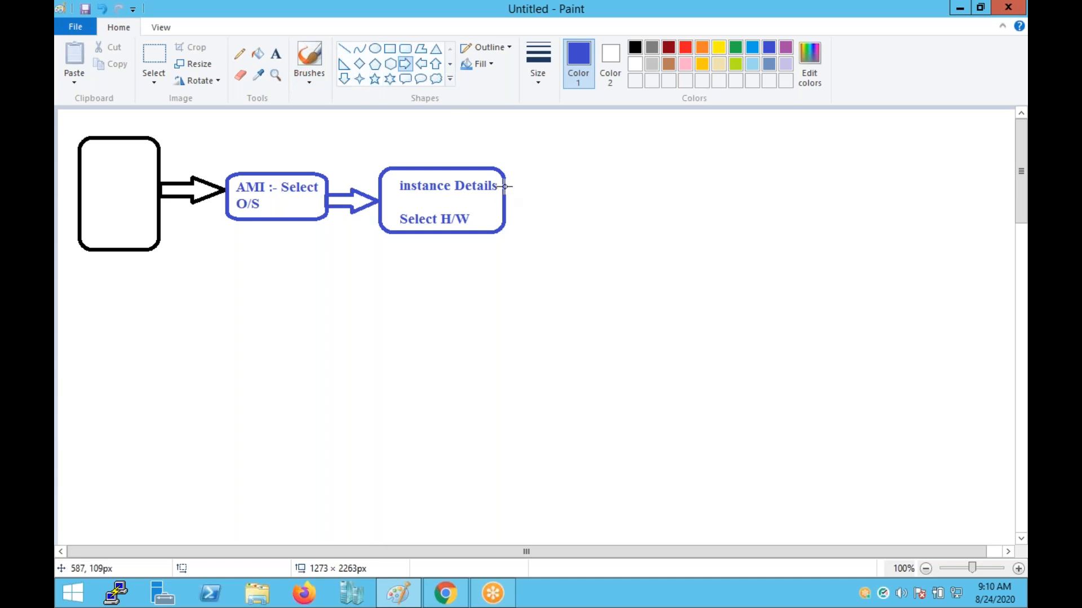
pyautogui.moveTo(504, 186)
pyautogui.mouseDown()
pyautogui.moveTo(515, 208)
pyautogui.moveTo(562, 213)
pyautogui.mouseUp()
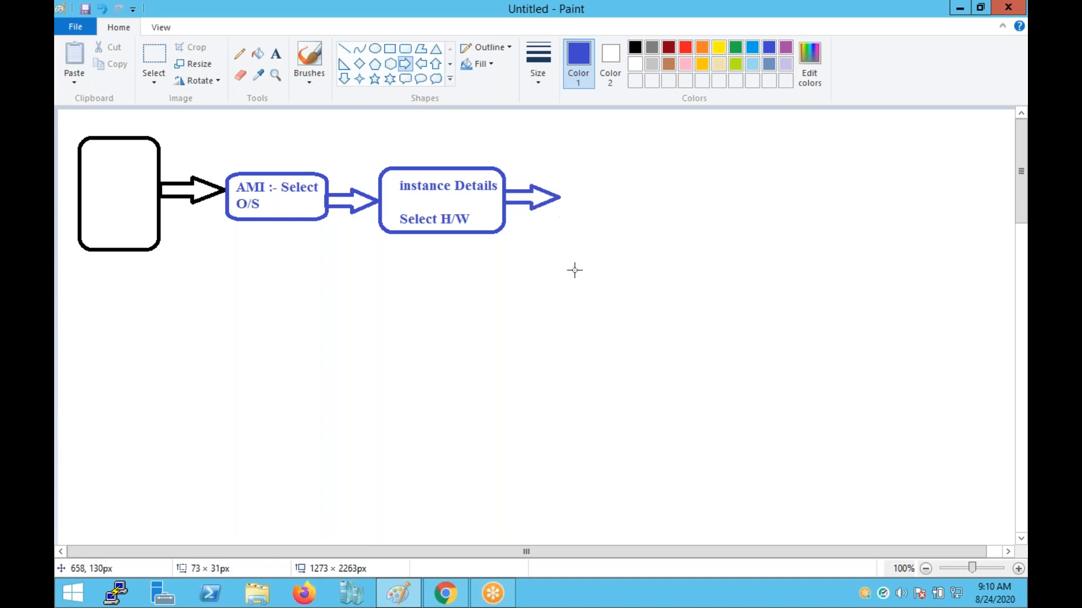
pyautogui.click(275, 52)
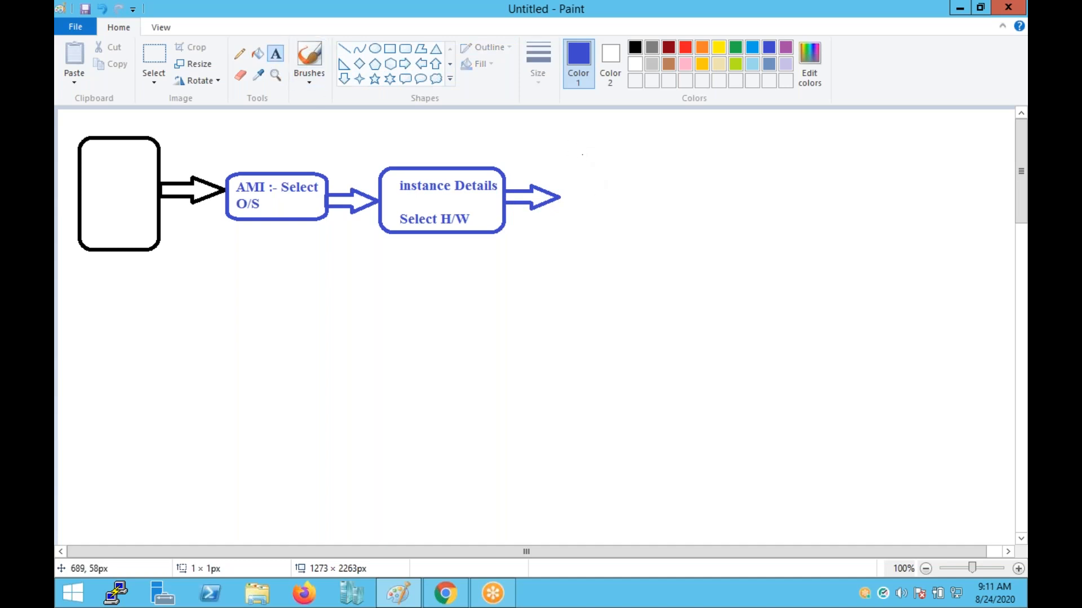
pyautogui.click(582, 153)
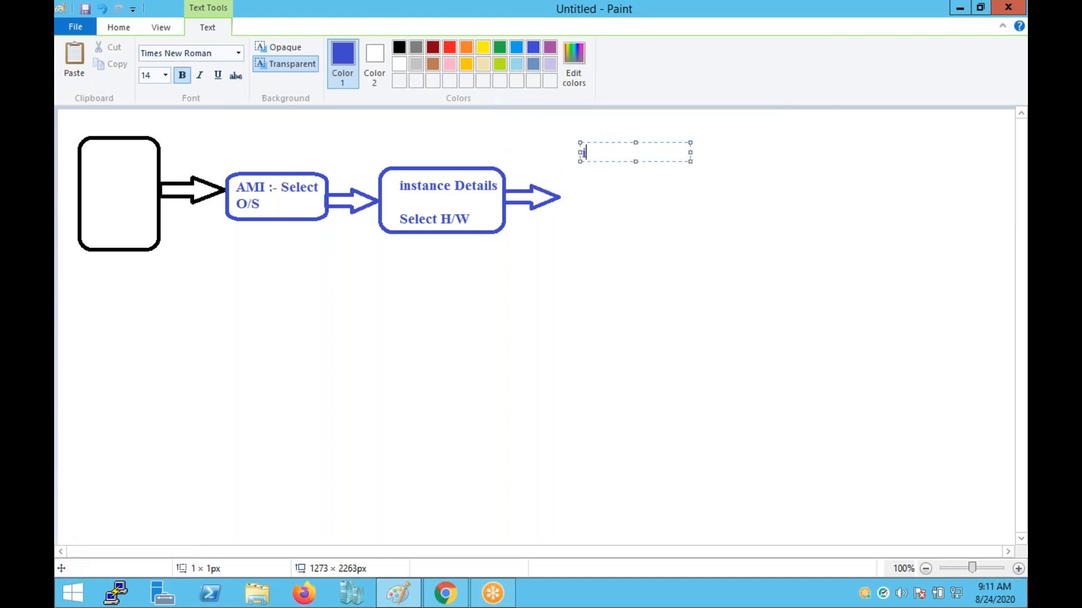
pyautogui.write('instance d')
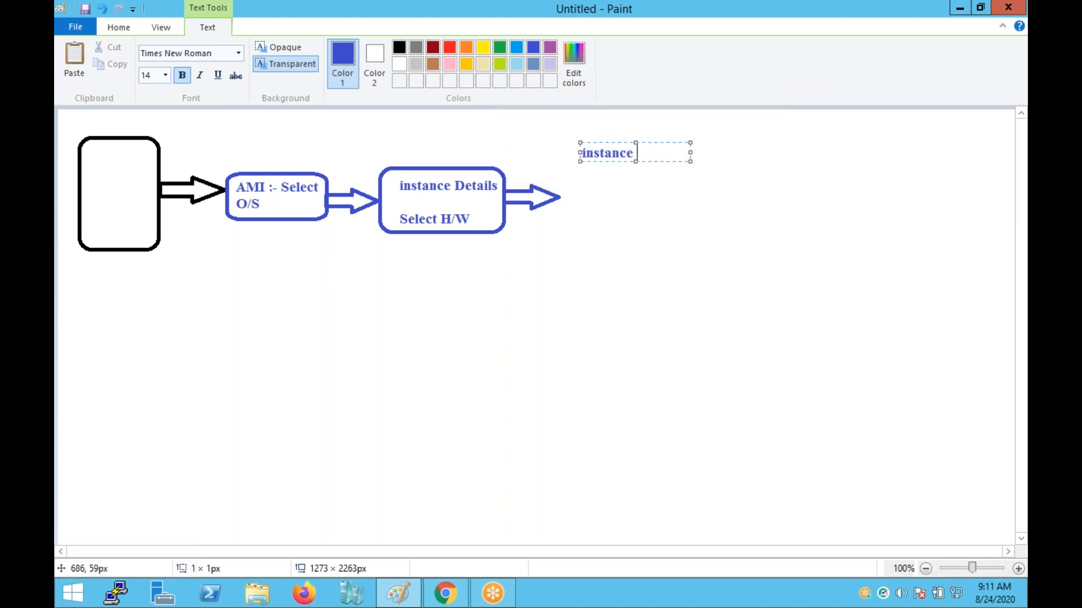
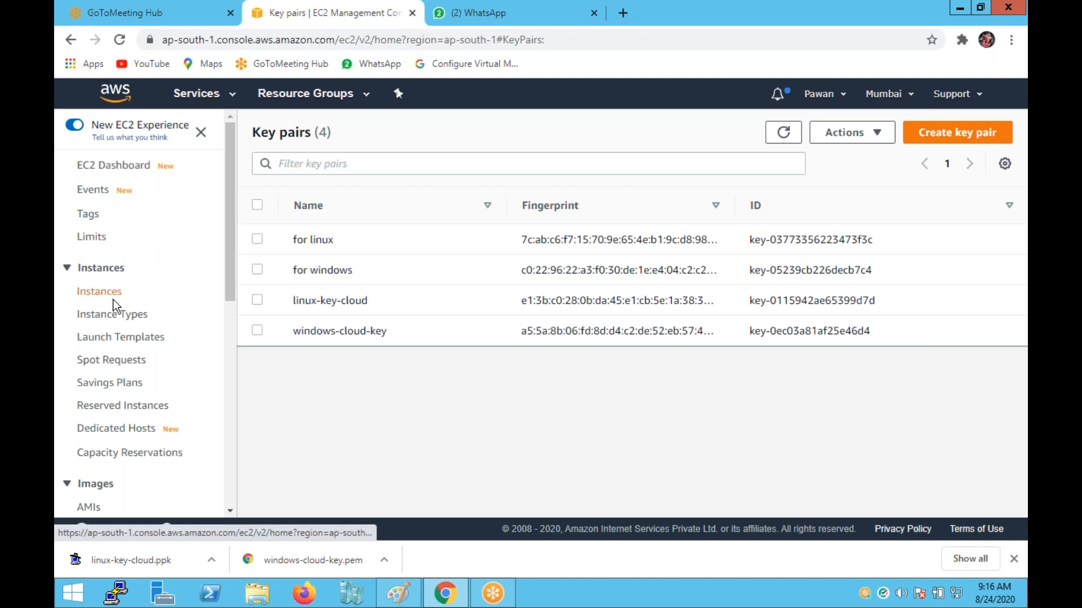
# Go to the Instances list and start launching a new instance at the AMI choice.
pyautogui.click(110, 291)
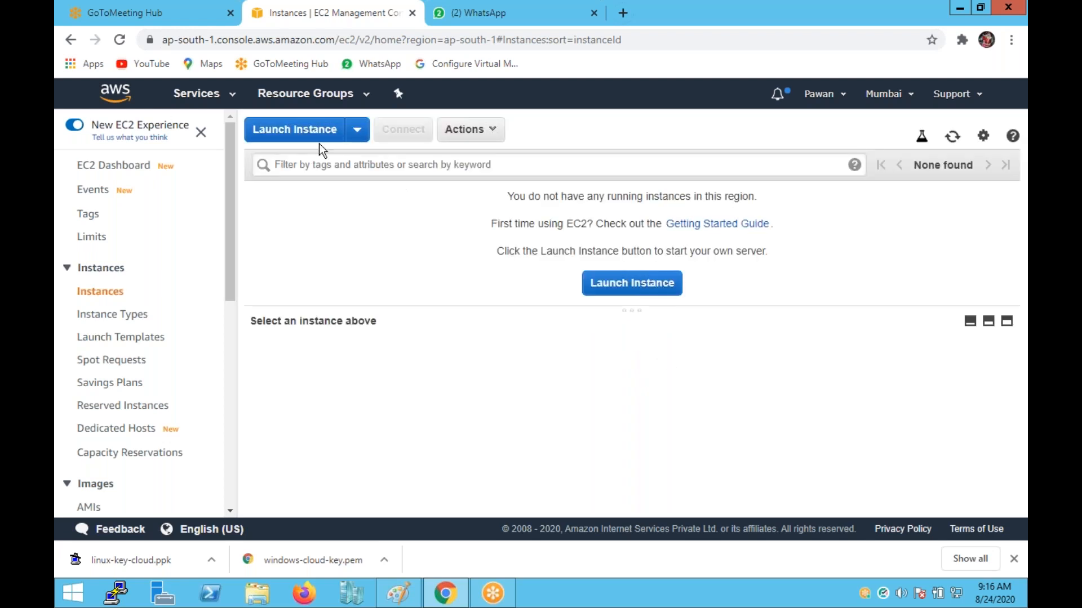
pyautogui.click(315, 134)
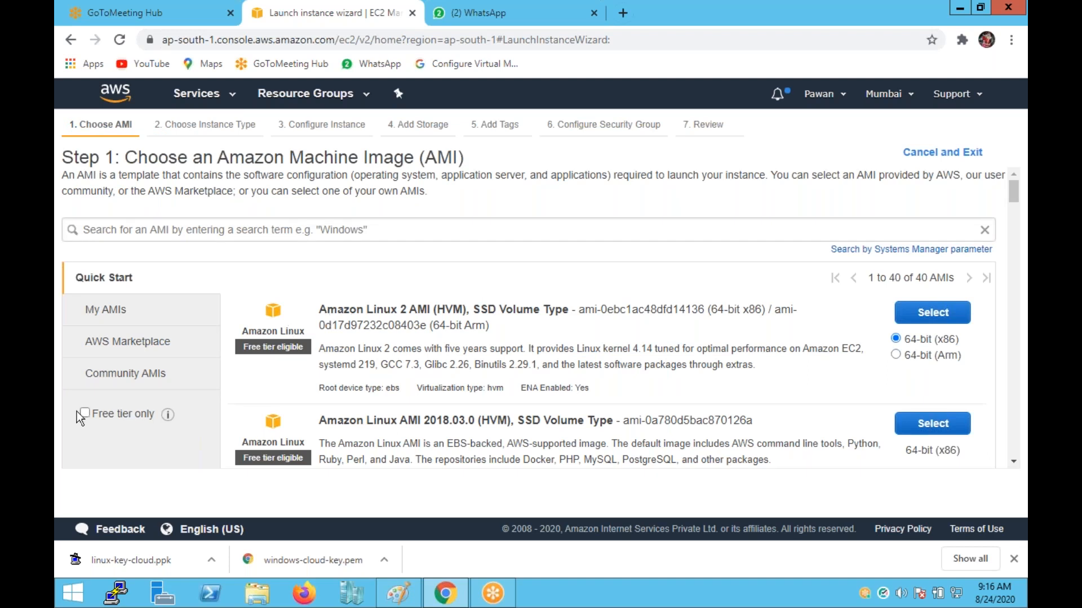
# Browse the Community AMIs and My AMIs listings.
pyautogui.click(117, 383)
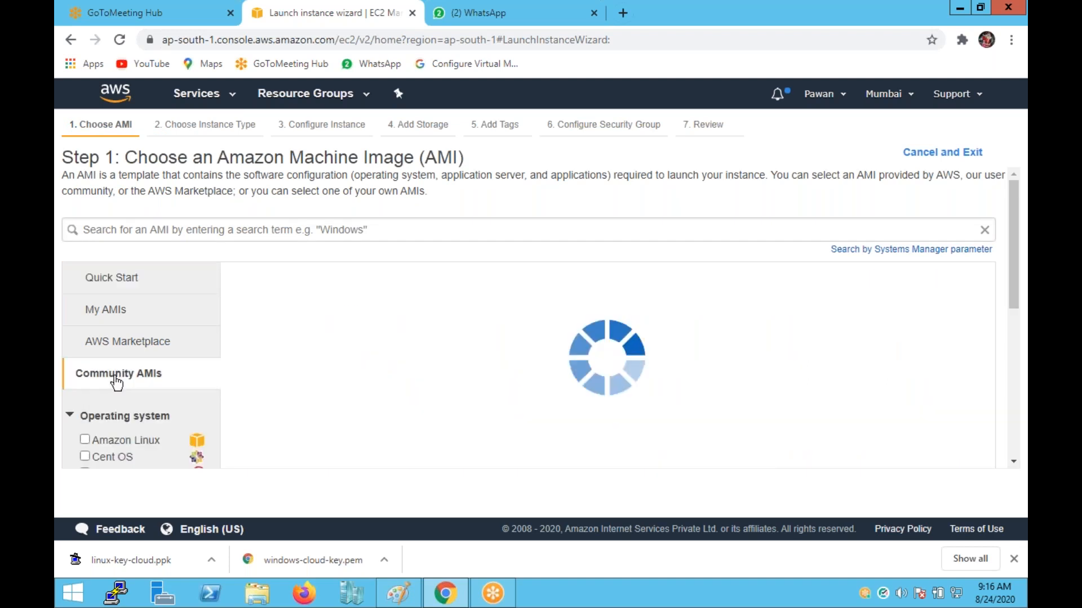
pyautogui.scroll(-3, 157, 290)
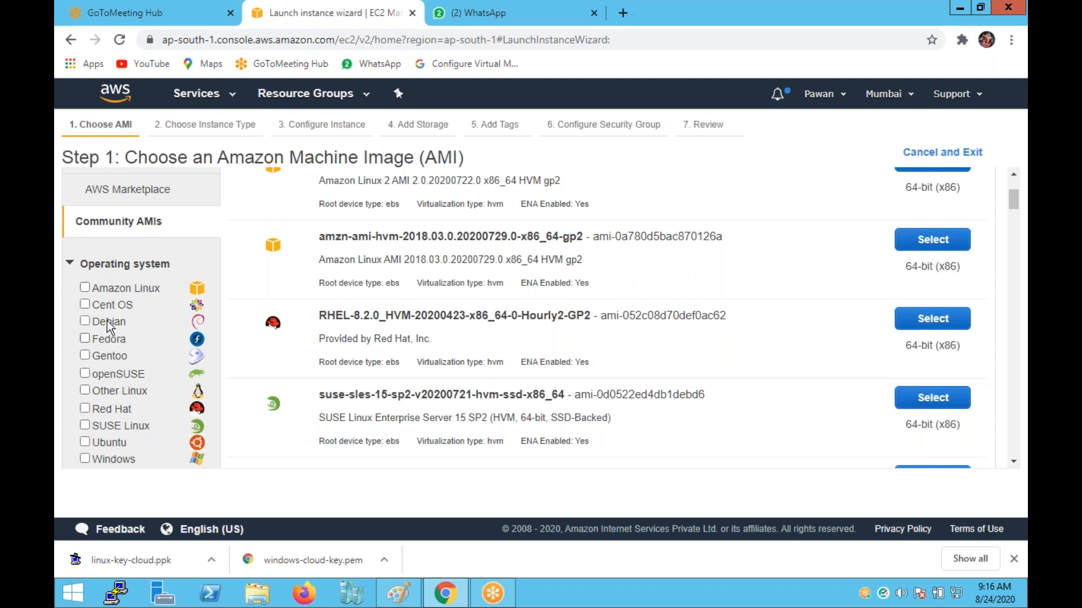
pyautogui.scroll(3, 114, 387)
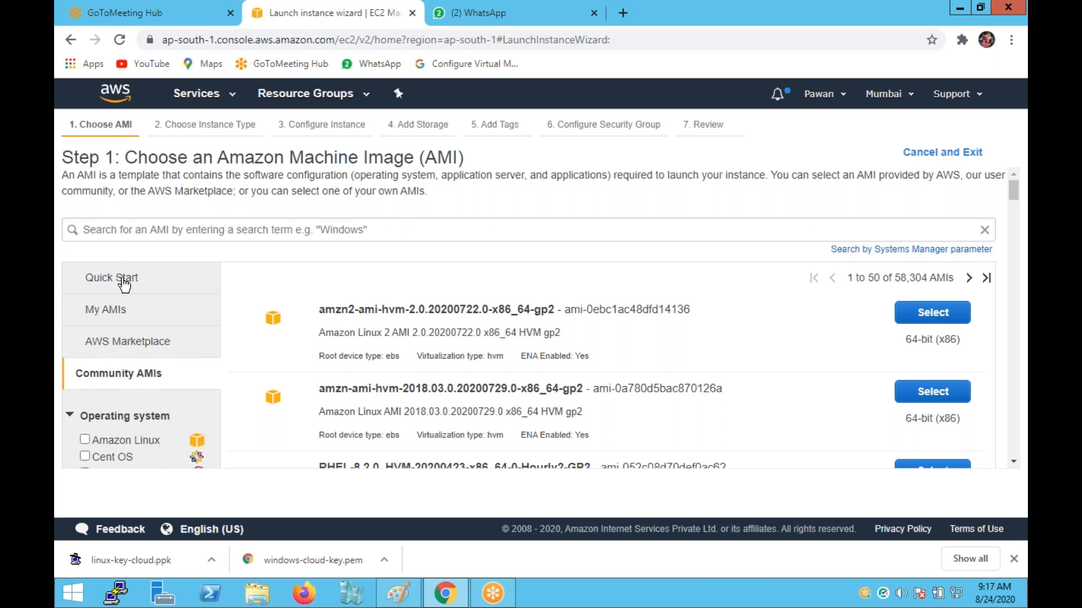
pyautogui.click(111, 315)
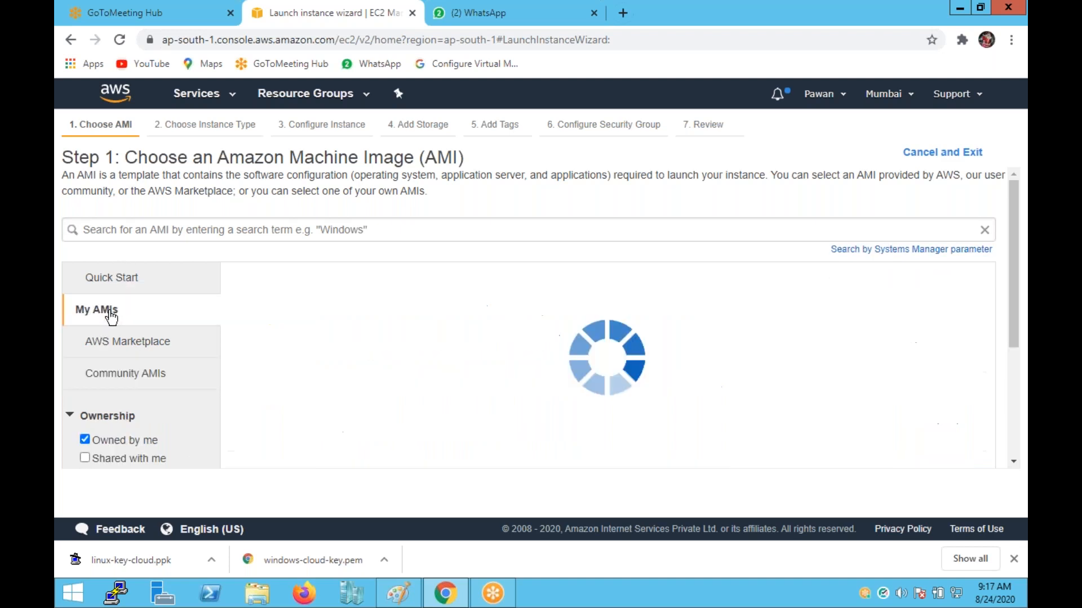
# Back in Quick Start, search the machine images for '2012'.
pyautogui.click(110, 284)
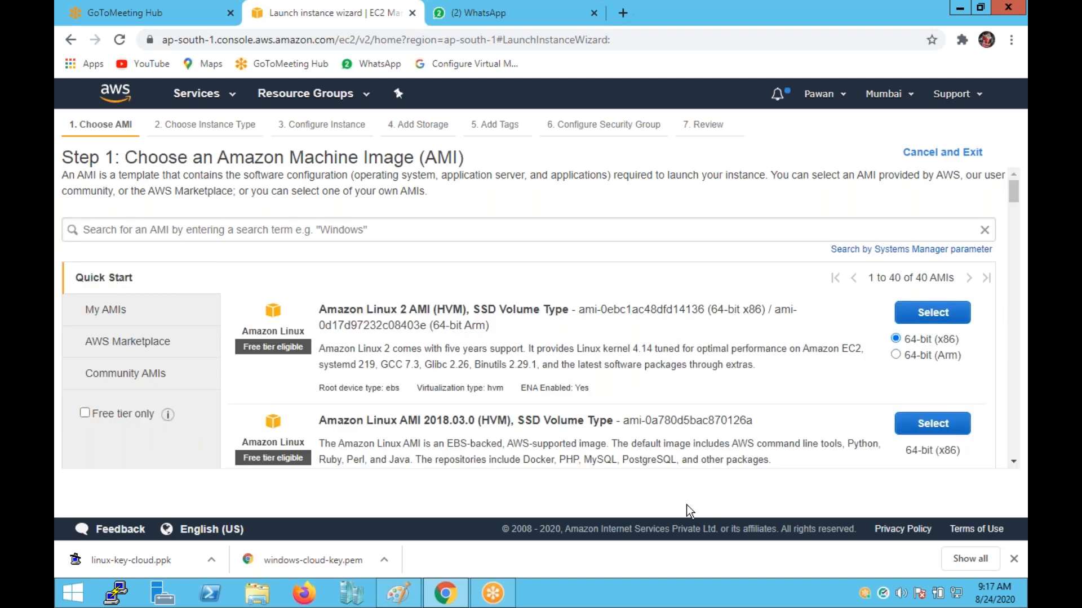
pyautogui.click(341, 229)
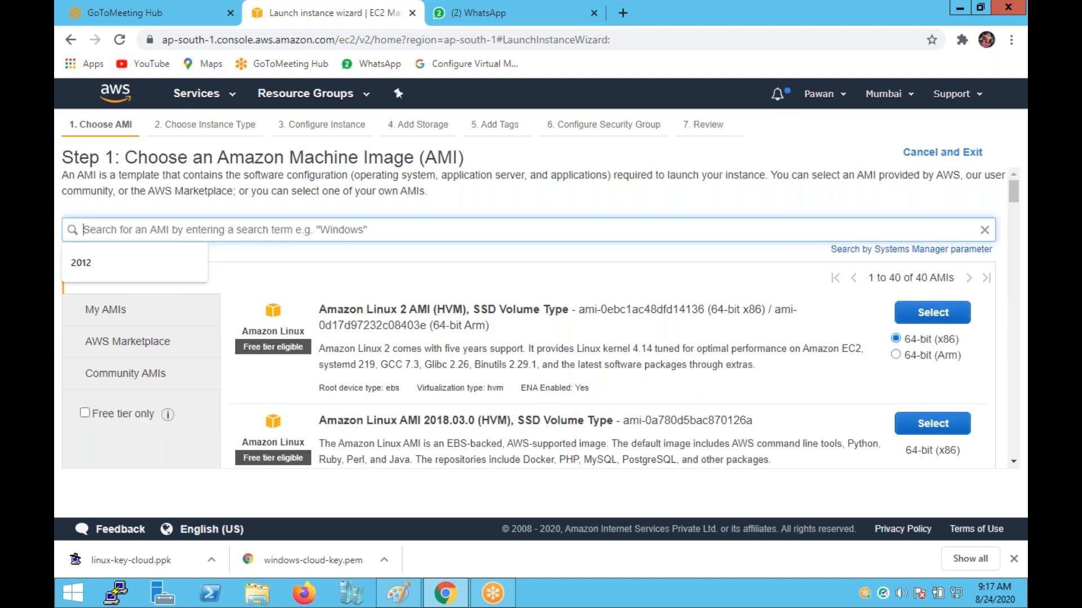
pyautogui.write('2012')
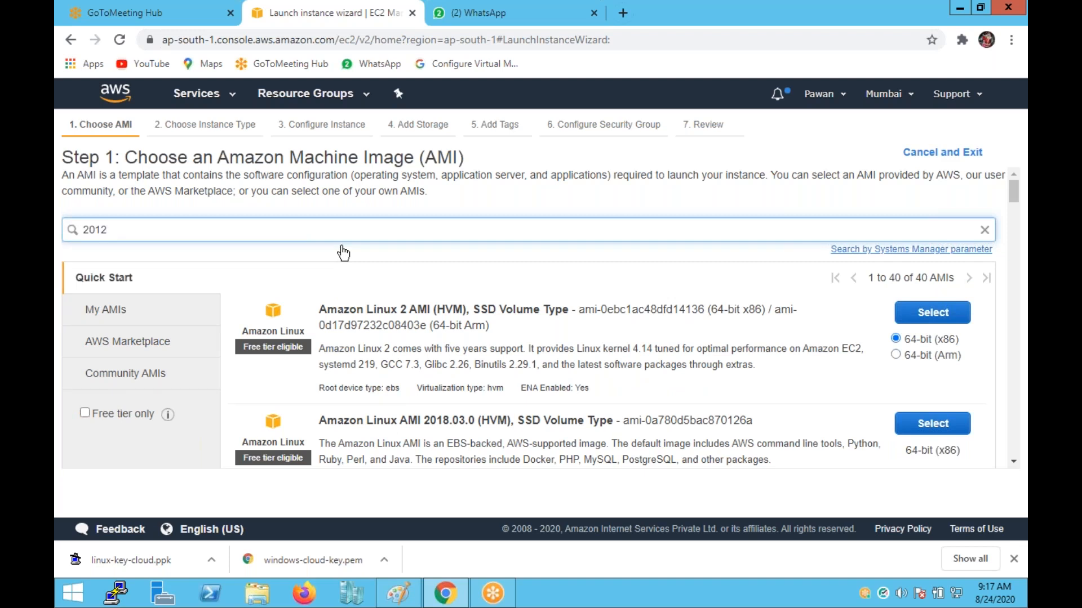
pyautogui.press('Return')
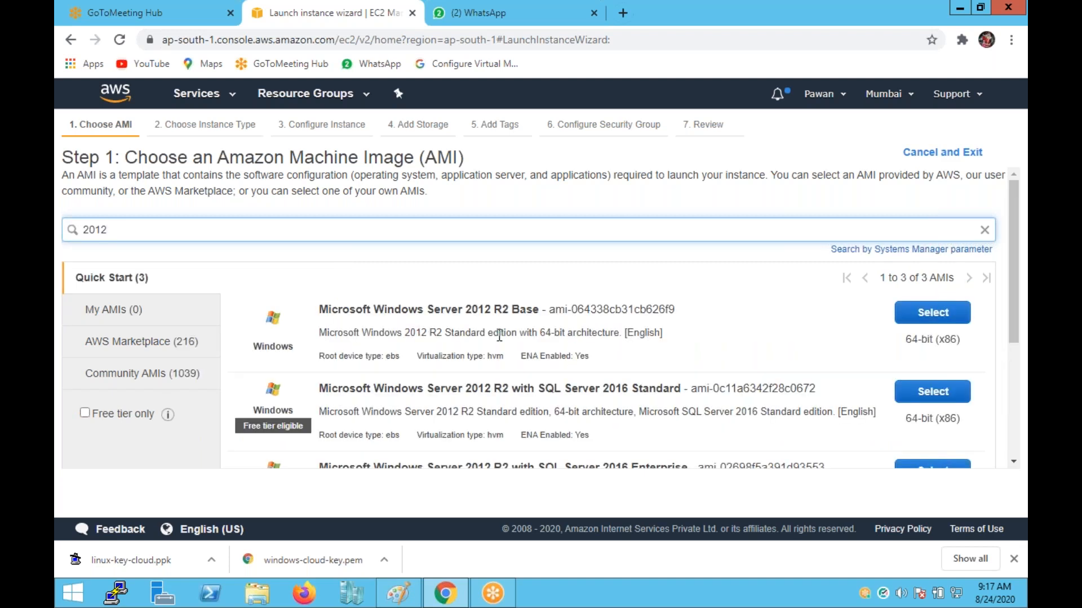
# Select the Windows Server 2012 R2 Base AMI and review instance types, keeping free-tier t2.micro.
pyautogui.click(910, 321)
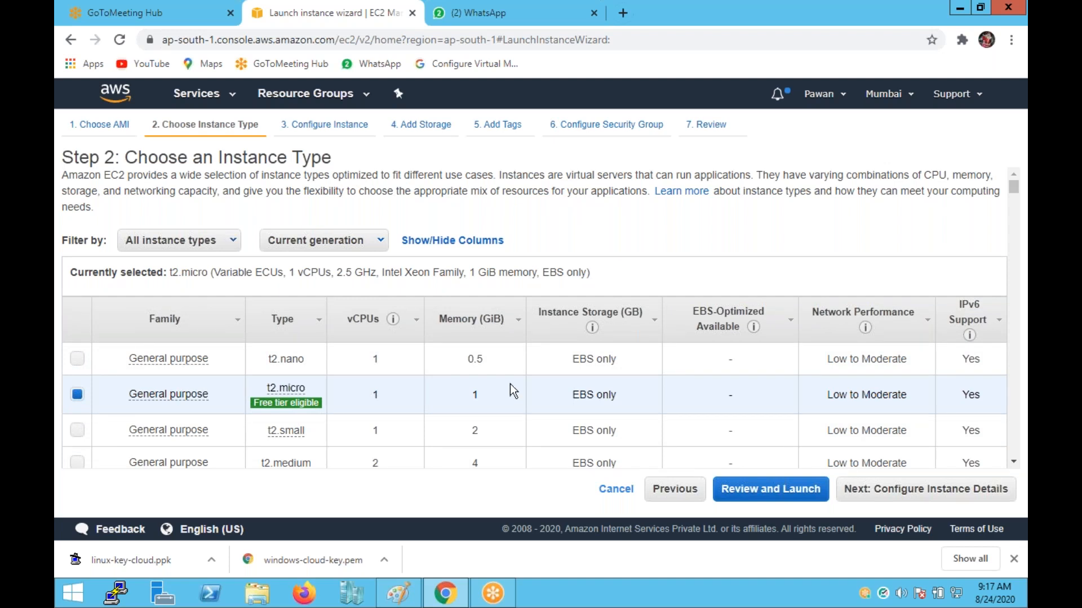
pyautogui.scroll(-5, 509, 384)
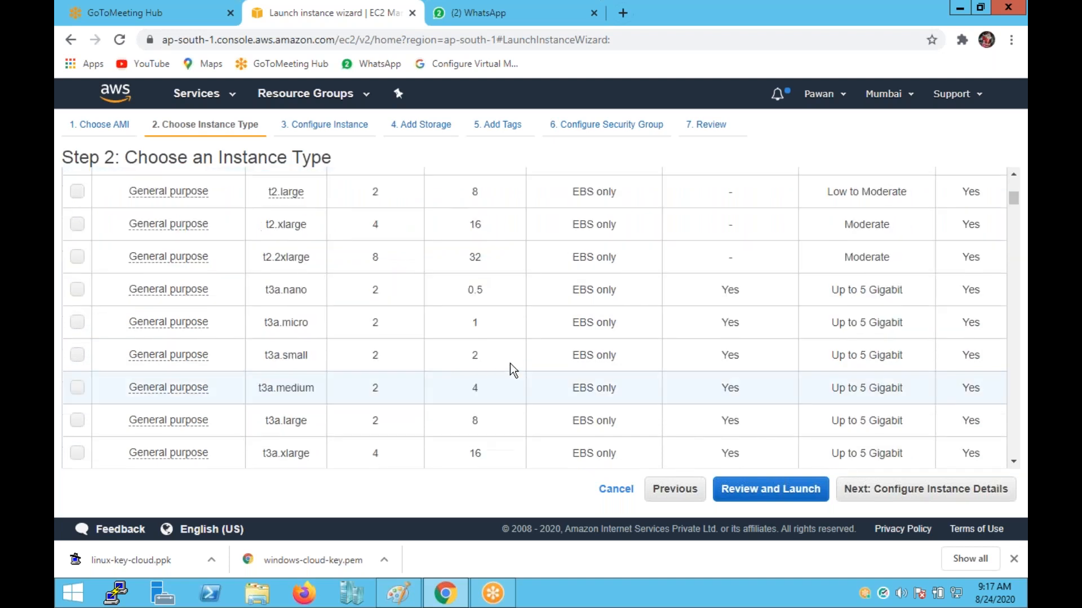
pyautogui.scroll(-10, 509, 370)
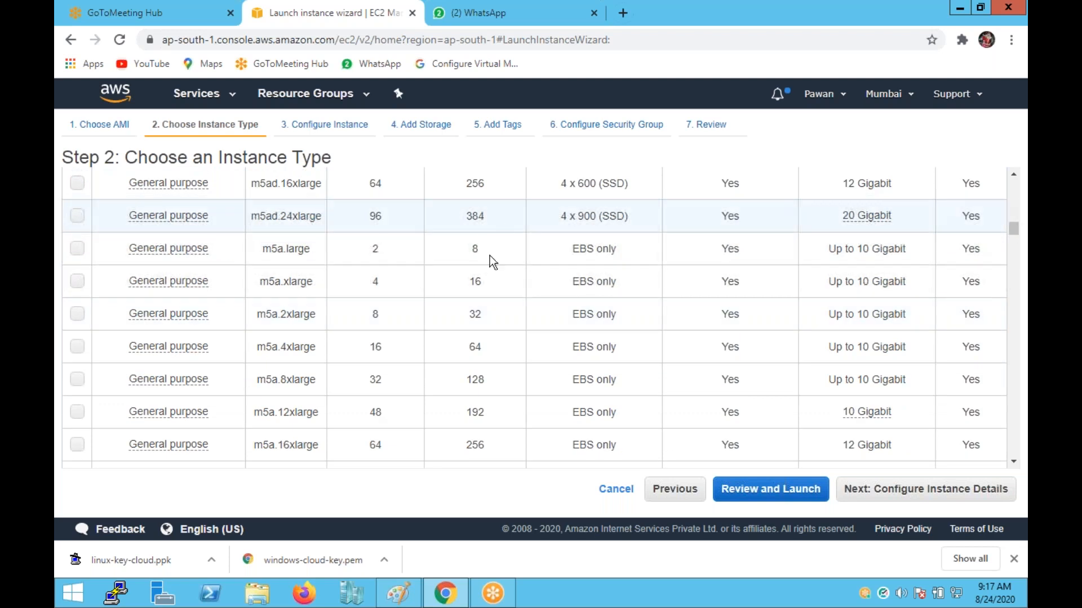
pyautogui.scroll(-10, 489, 265)
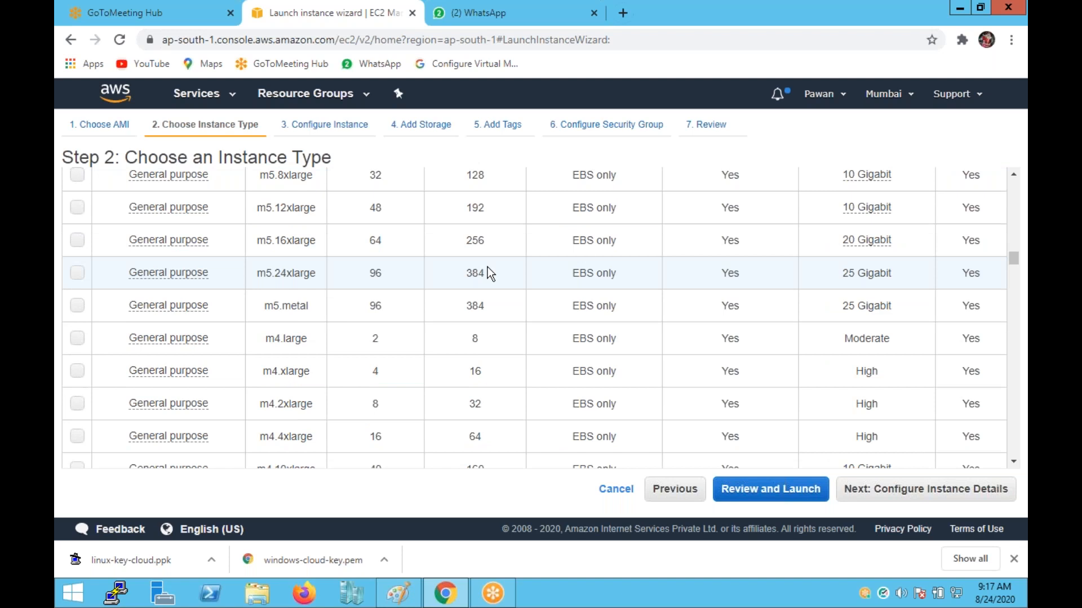
pyautogui.scroll(-10, 488, 267)
pyautogui.scroll(-15, 487, 267)
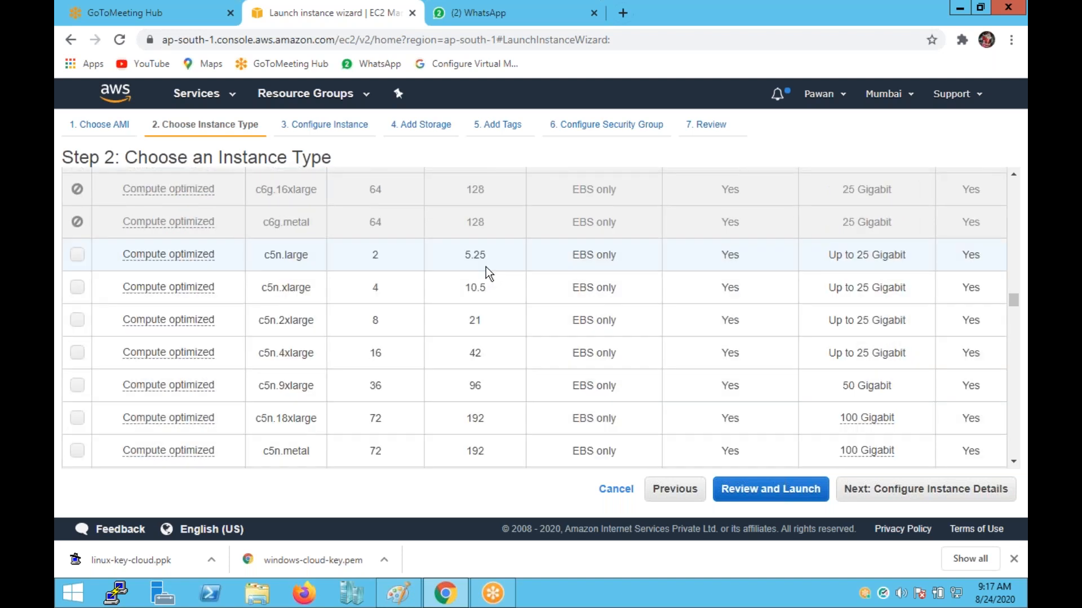
pyautogui.scroll(-5, 484, 290)
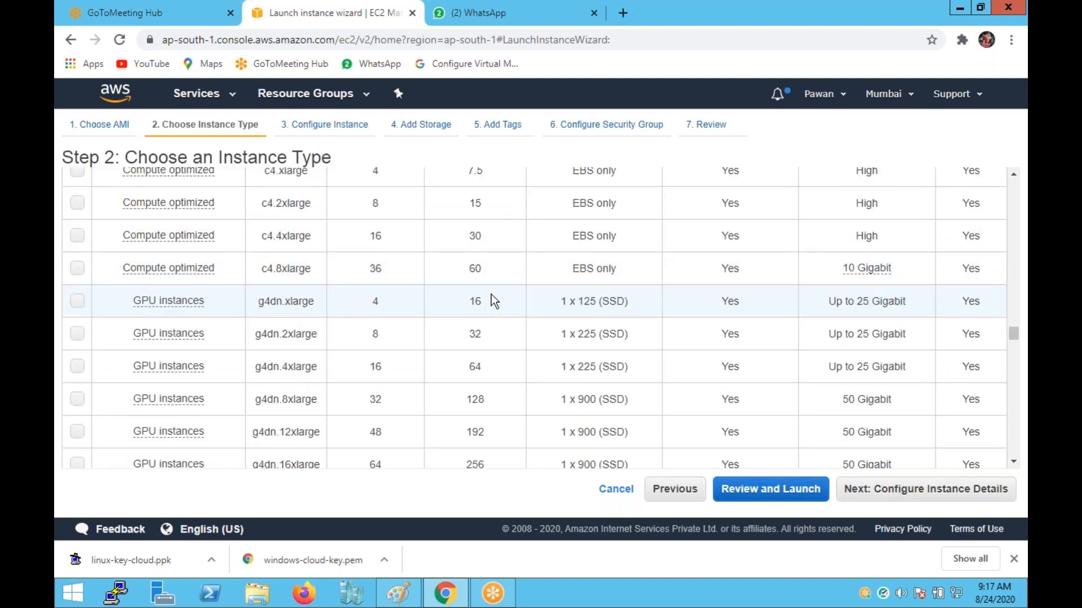
pyautogui.scroll(-3, 499, 341)
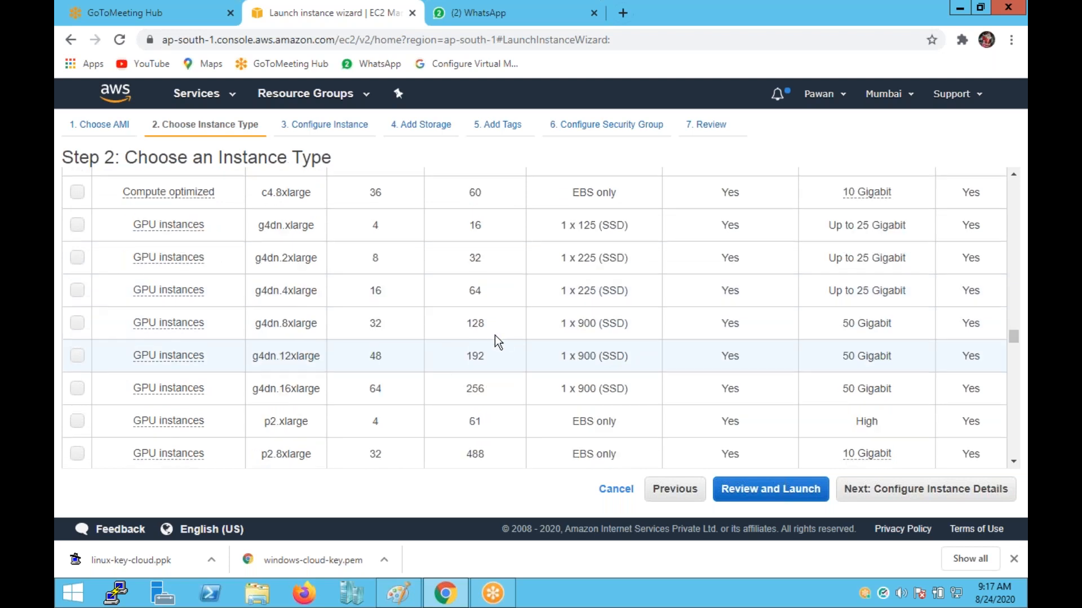
pyautogui.scroll(-3, 495, 336)
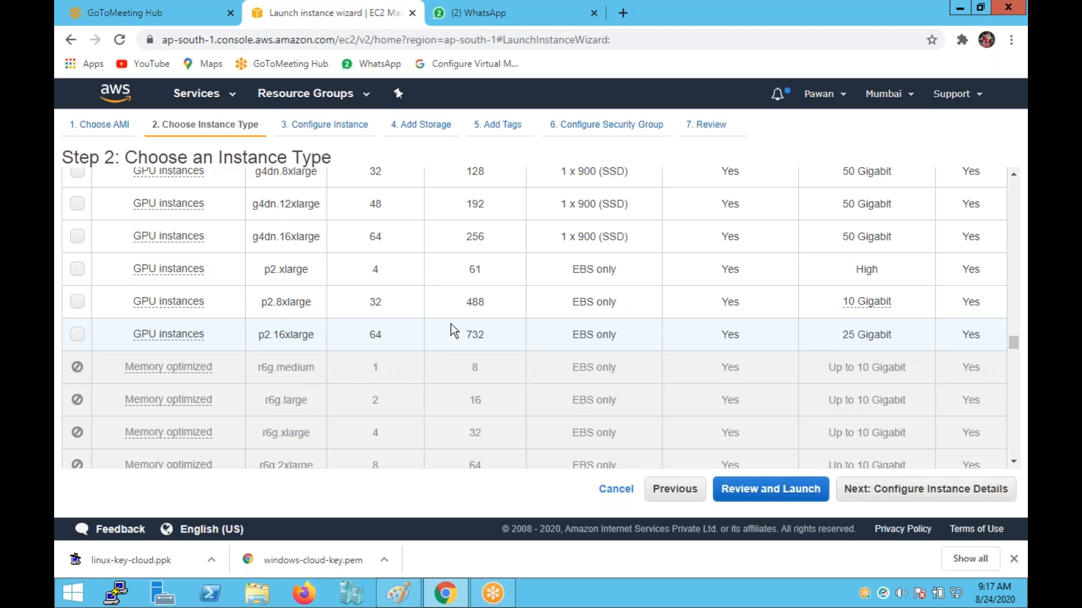
pyautogui.scroll(-8, 450, 324)
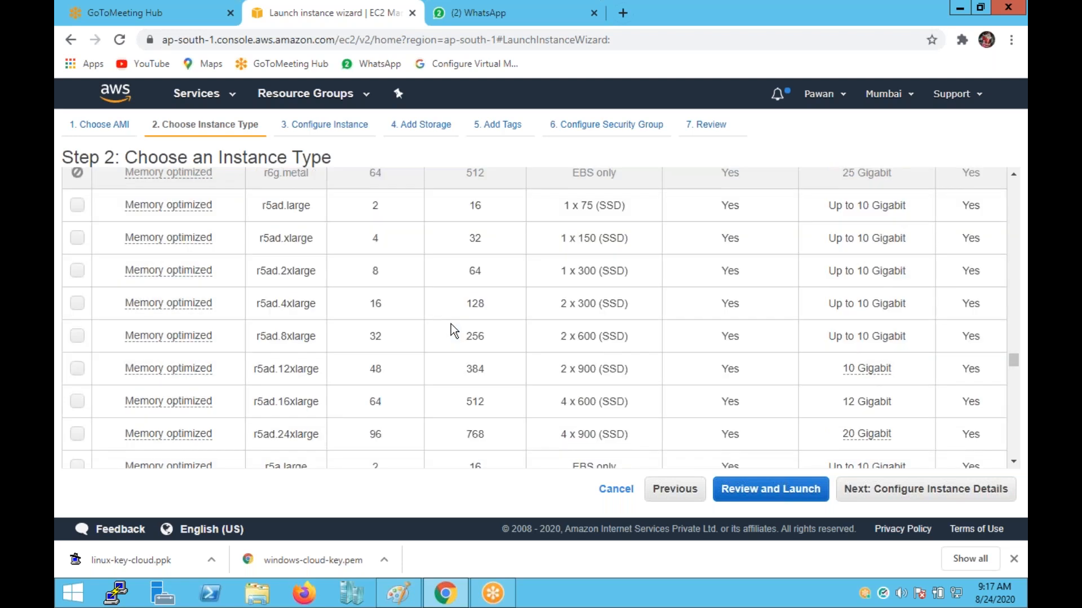
pyautogui.scroll(-4, 450, 324)
pyautogui.scroll(-5, 451, 323)
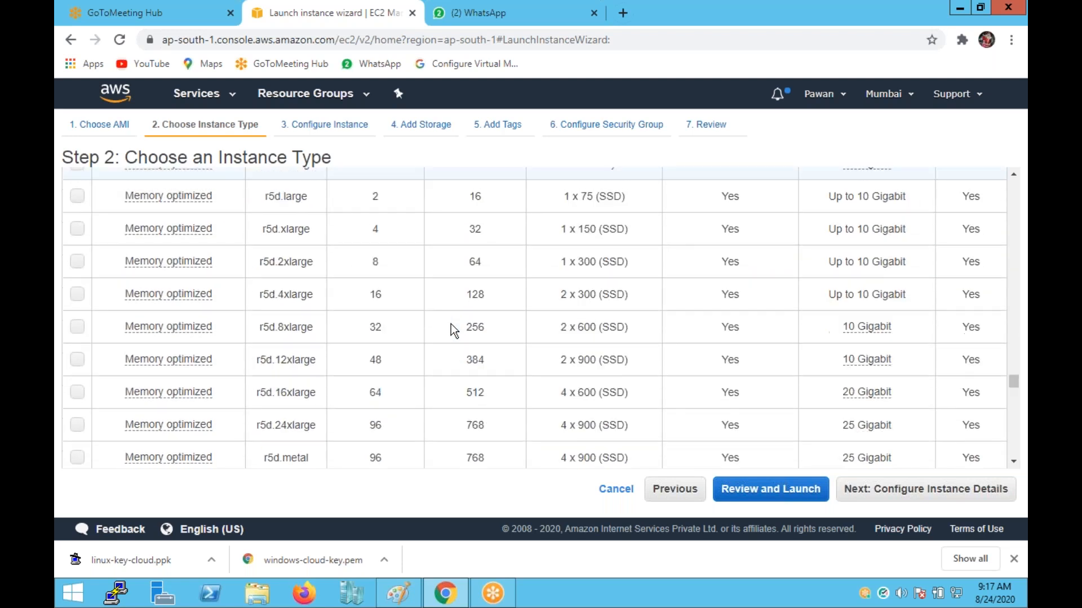
pyautogui.scroll(-9, 450, 323)
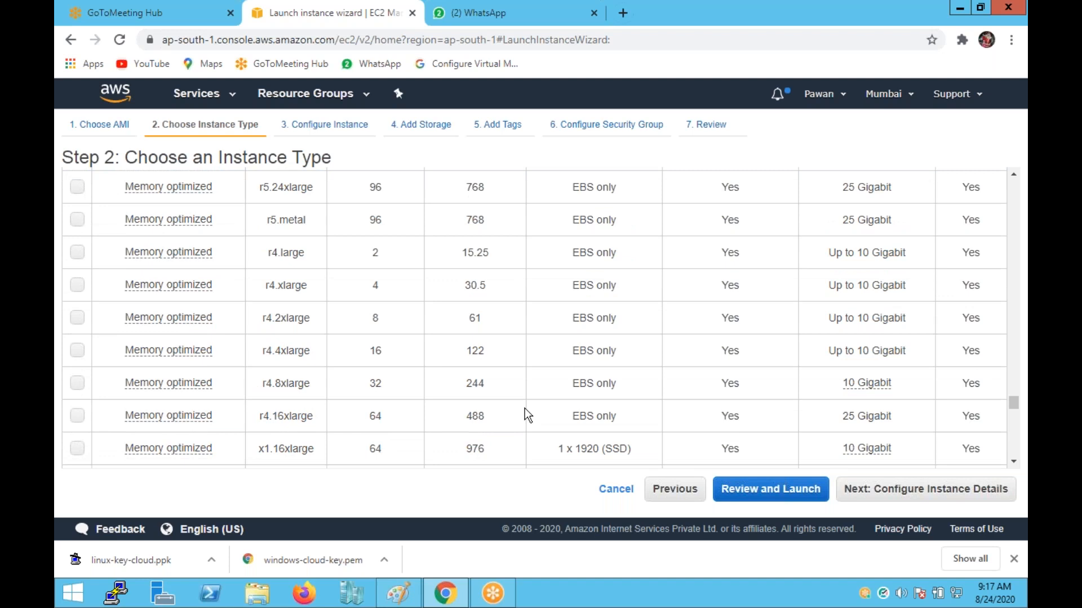
pyautogui.scroll(-4, 525, 408)
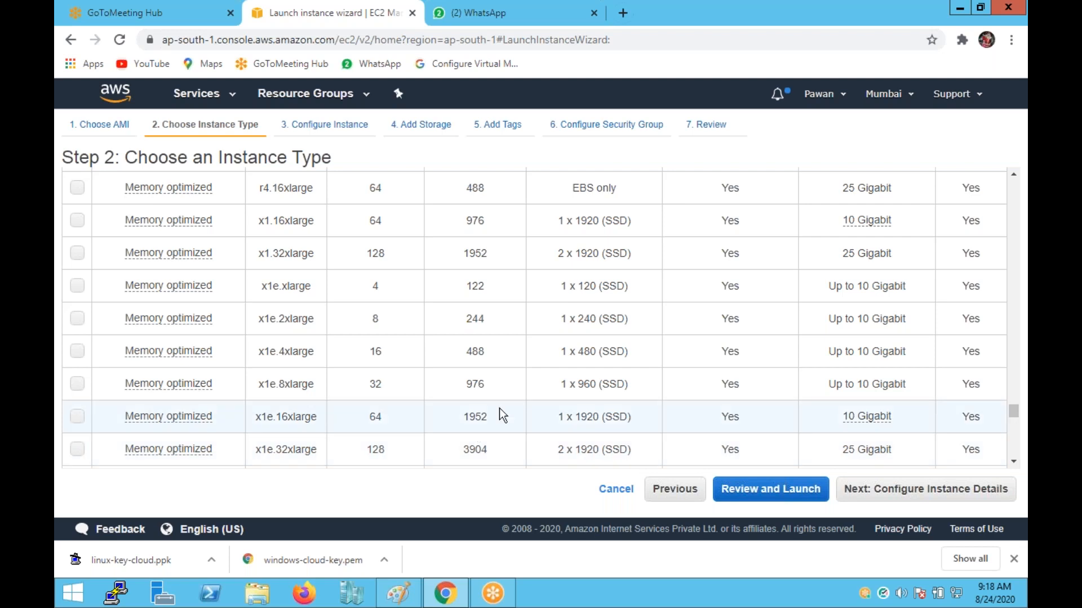
pyautogui.scroll(10, 499, 408)
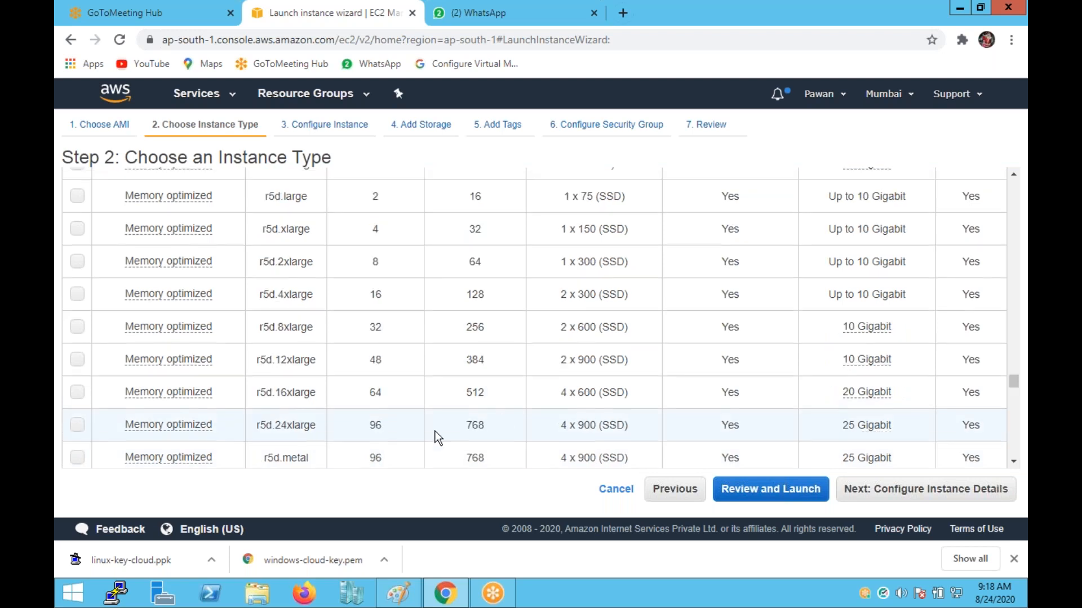
pyautogui.scroll(15, 419, 372)
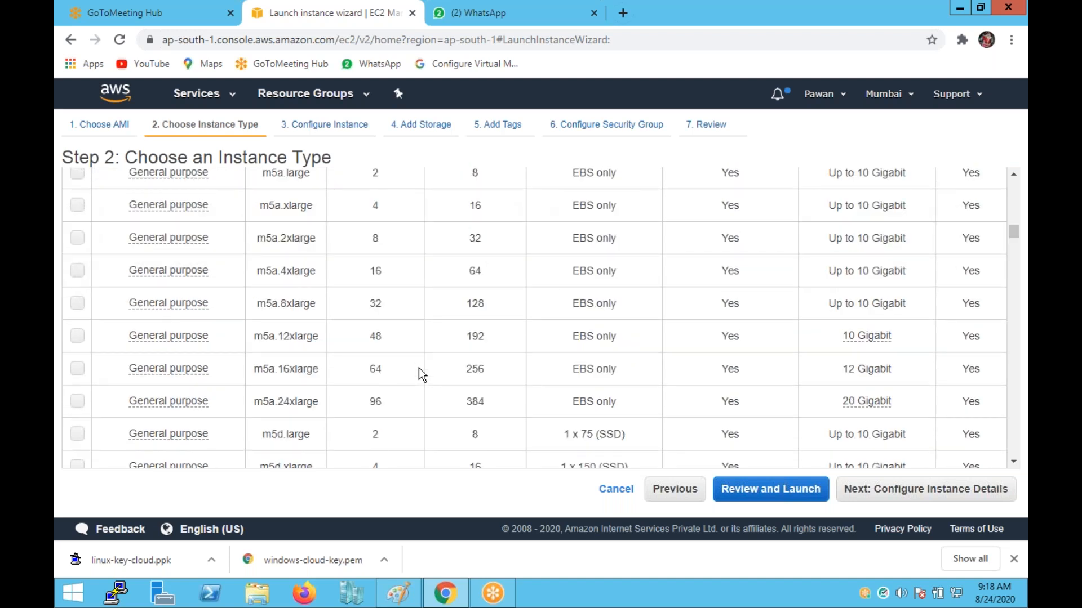
pyautogui.scroll(5, 418, 367)
pyautogui.scroll(5, 421, 369)
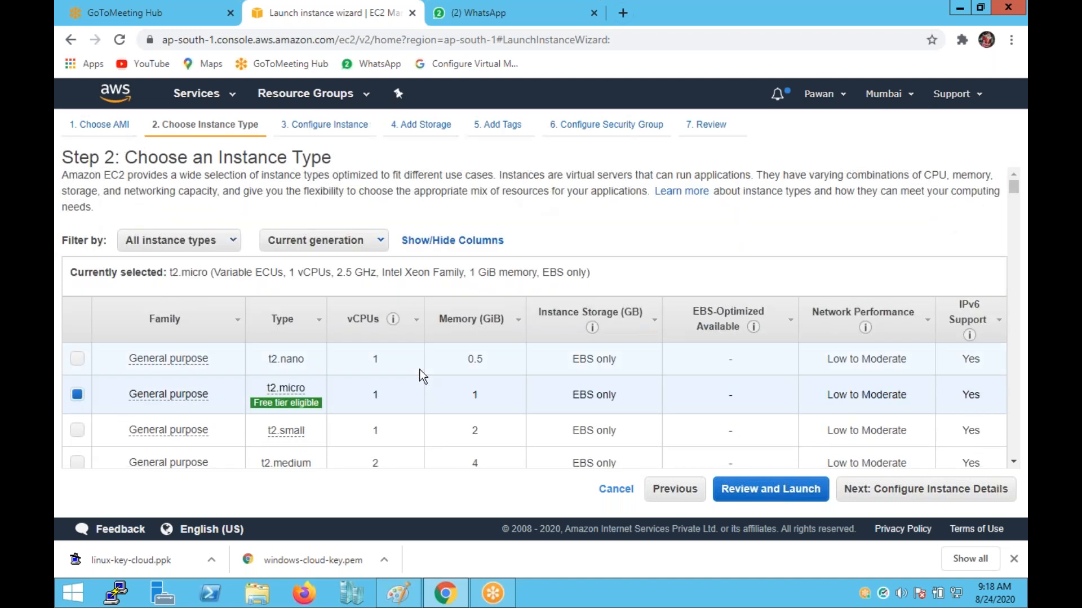
pyautogui.scroll(-1, 491, 357)
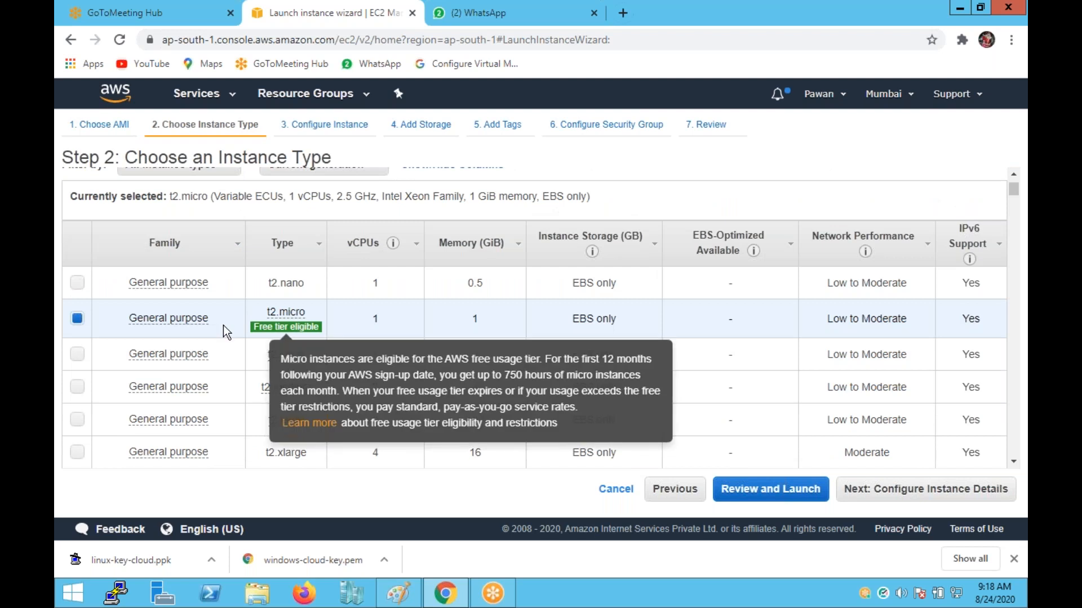
pyautogui.moveTo(168, 318)
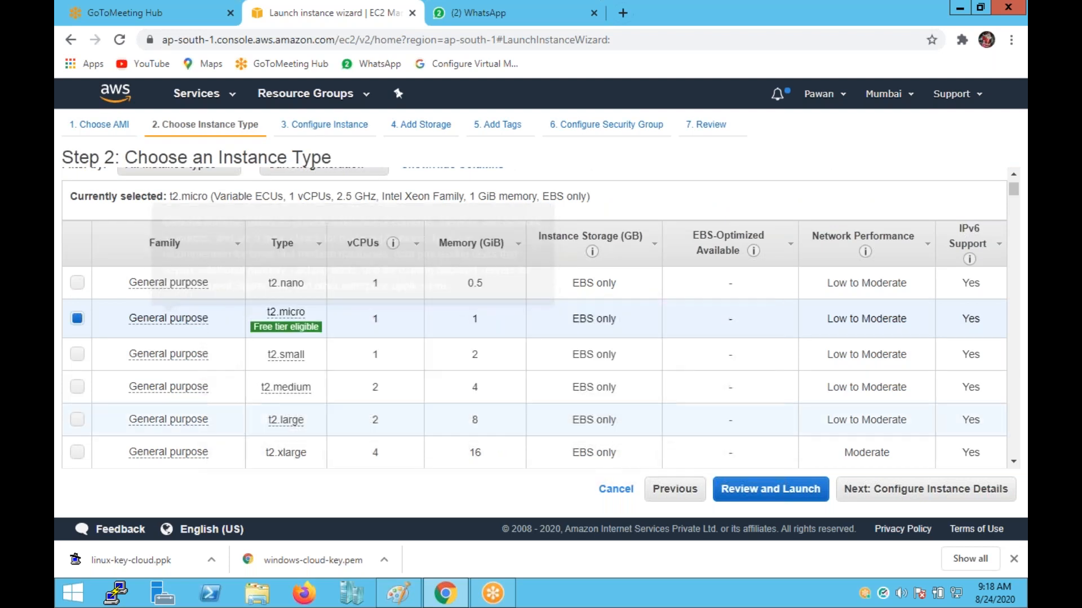
# Keep the default network, choose the ap-south-1a subnet and enable auto-assigned public IP.
pyautogui.click(930, 496)
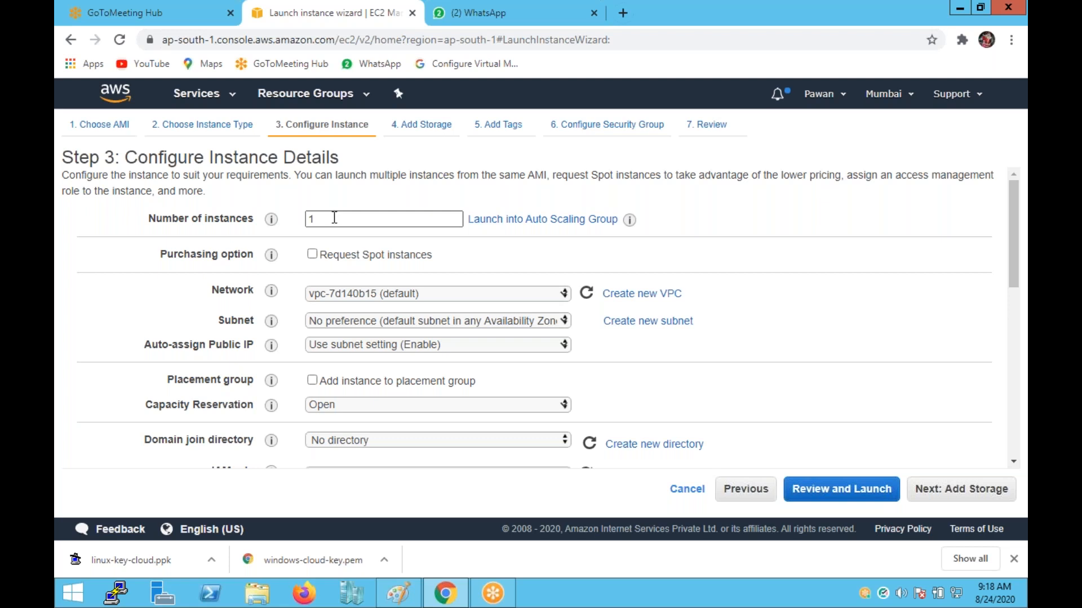
pyautogui.scroll(-1, 334, 217)
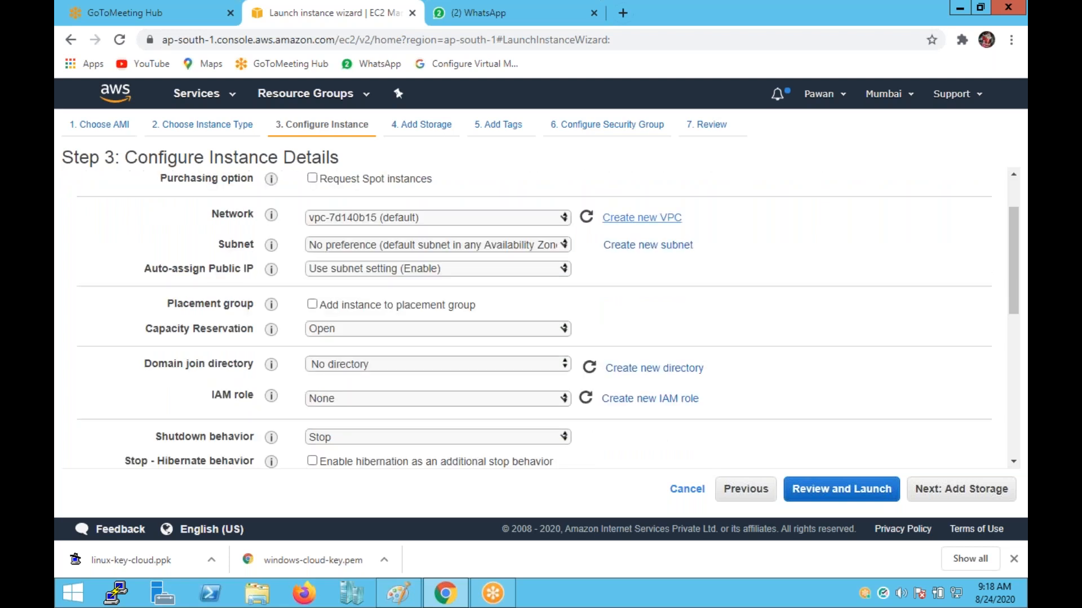
pyautogui.click(548, 219)
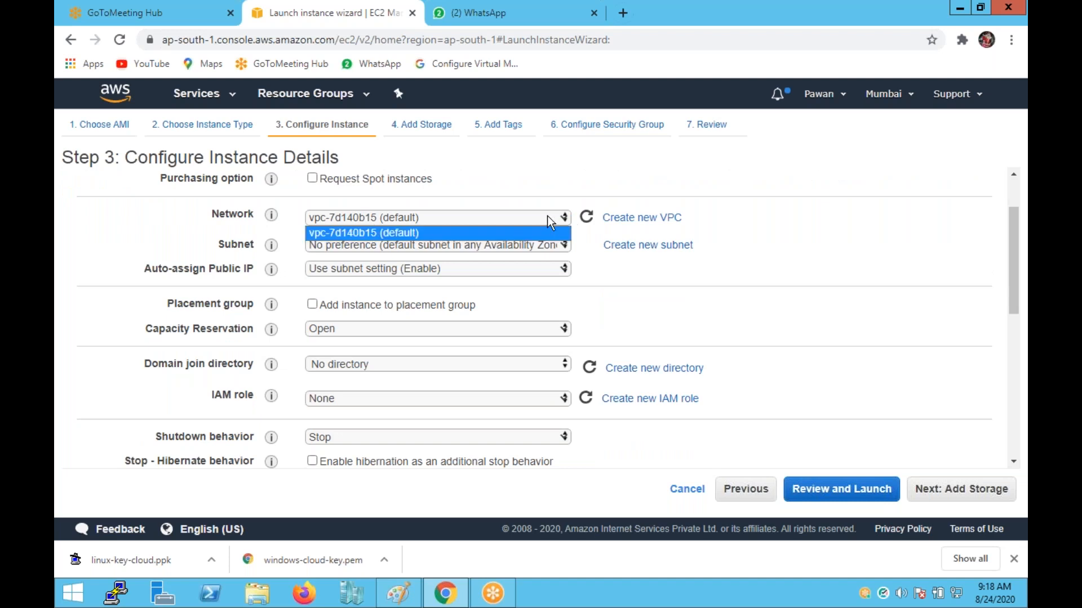
pyautogui.click(822, 207)
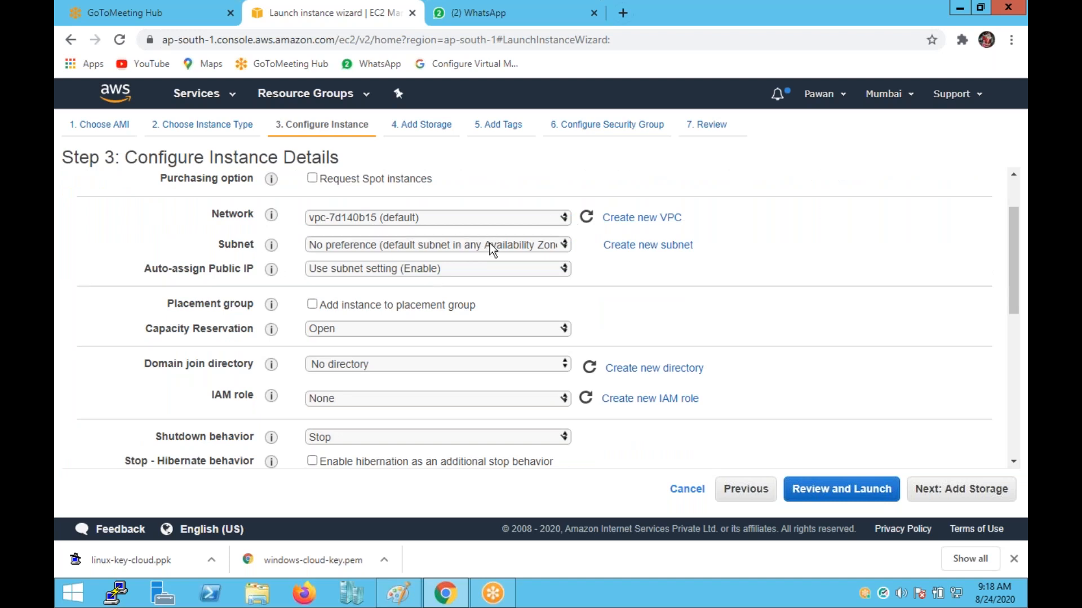
pyautogui.click(492, 245)
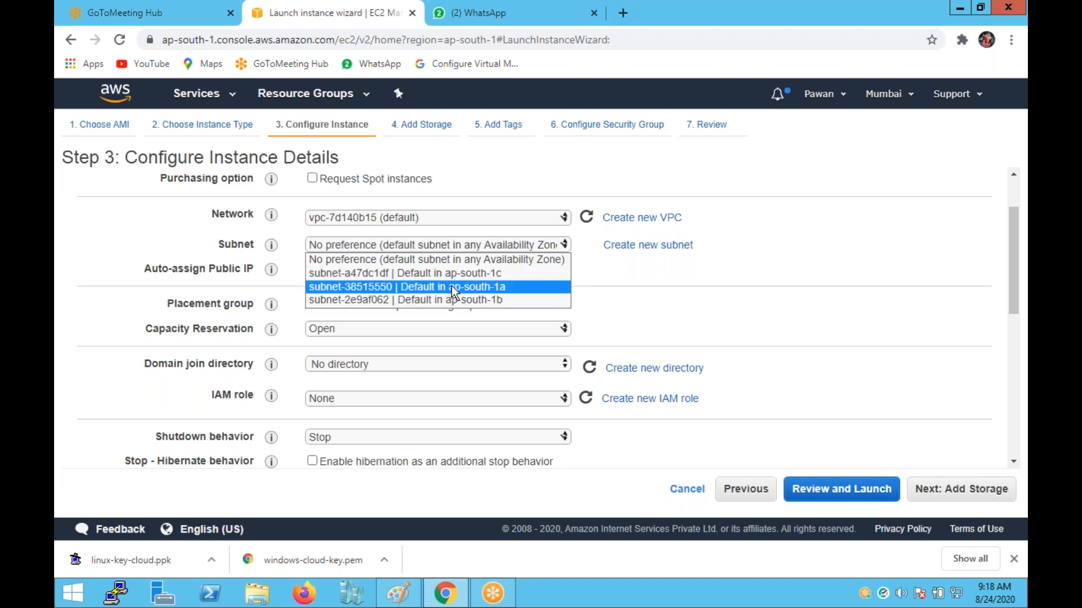
pyautogui.click(452, 286)
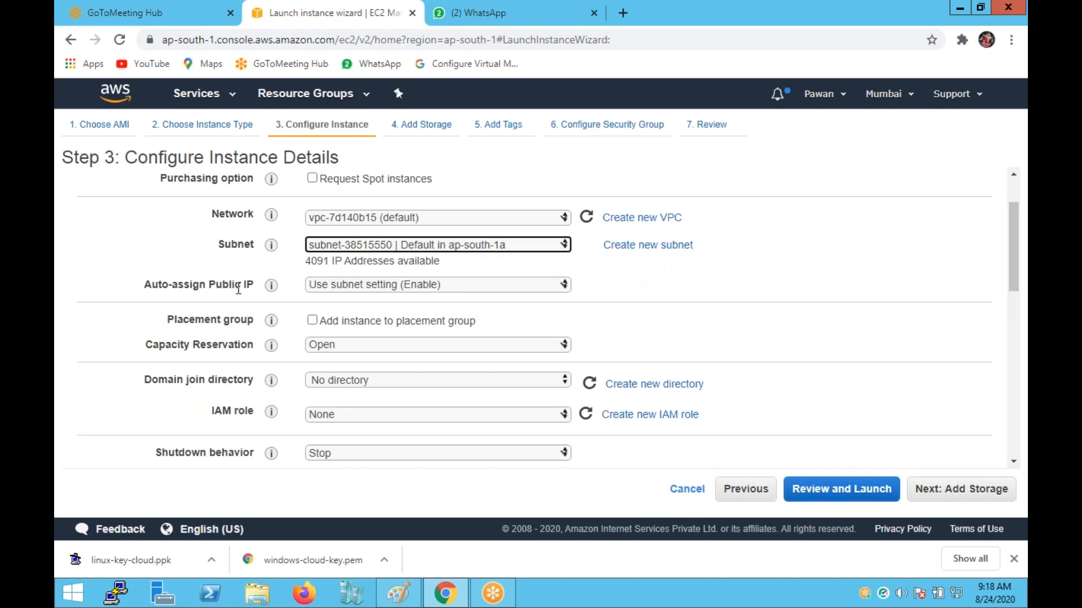
pyautogui.click(455, 286)
pyautogui.click(357, 315)
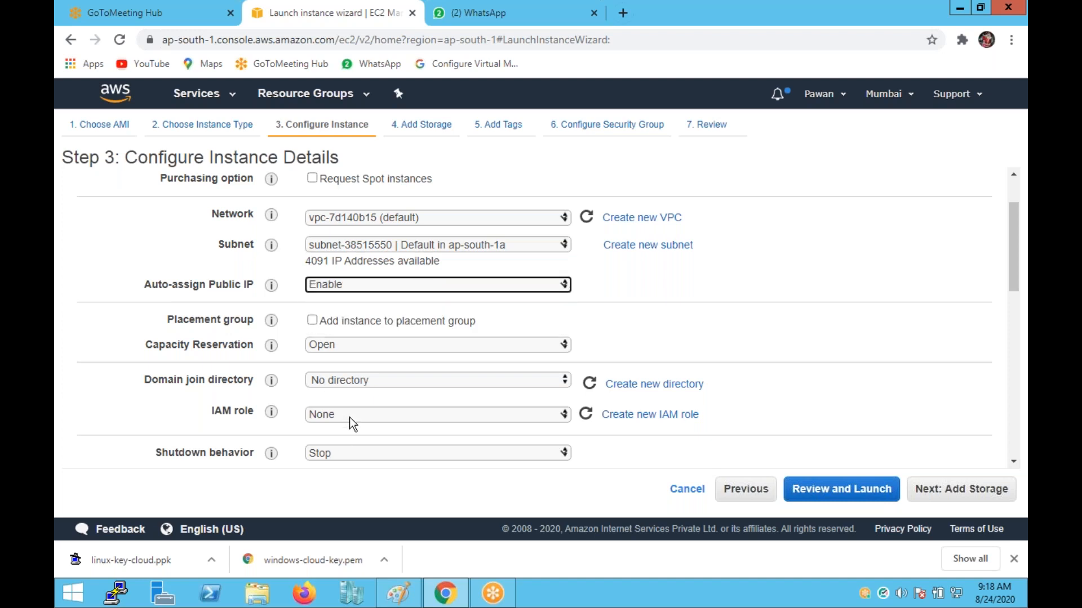
# Set the number of instances to 1 and continue to the storage step.
pyautogui.scroll(-1, 350, 417)
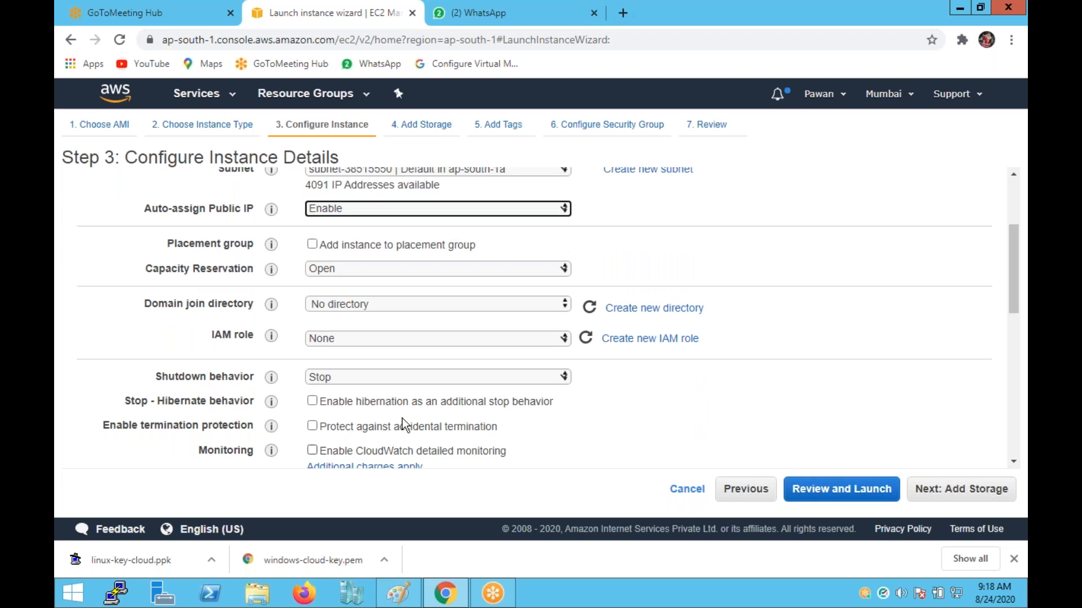
pyautogui.scroll(1, 434, 360)
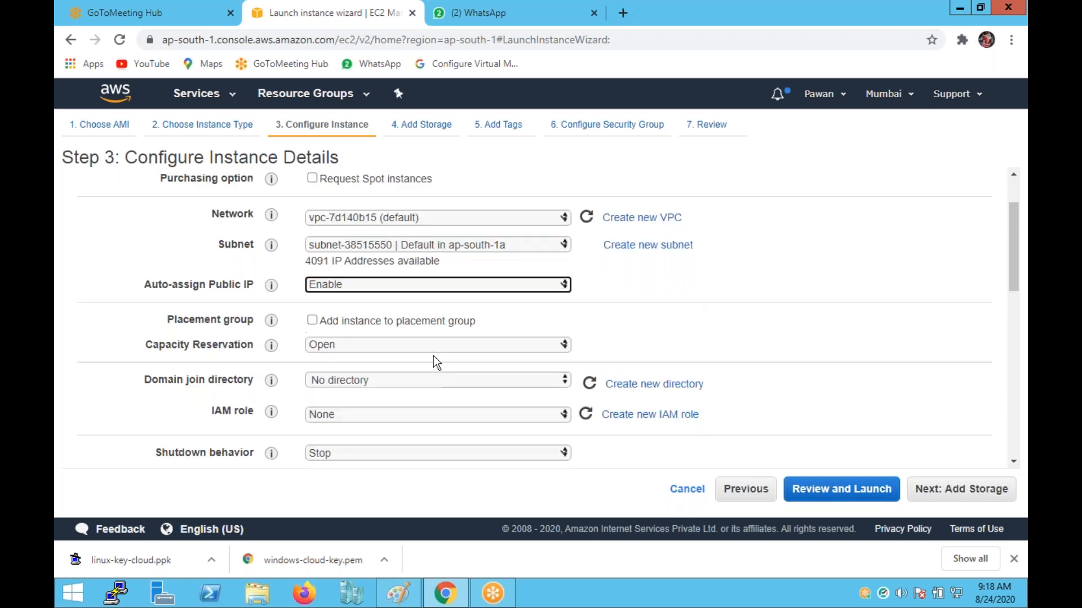
pyautogui.scroll(1, 434, 356)
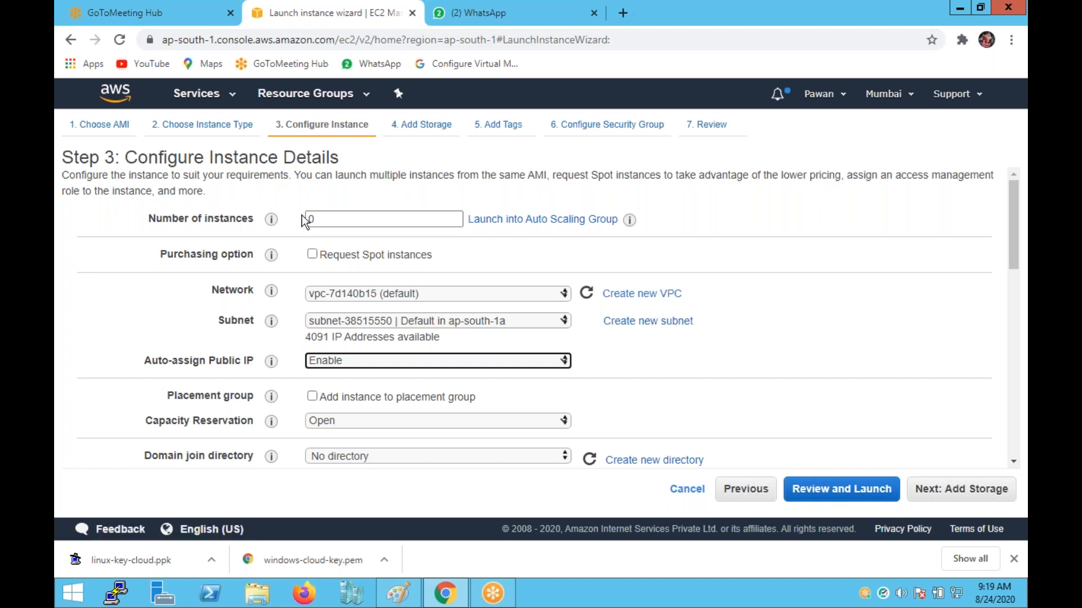
pyautogui.doubleClick(368, 219)
pyautogui.write('1')
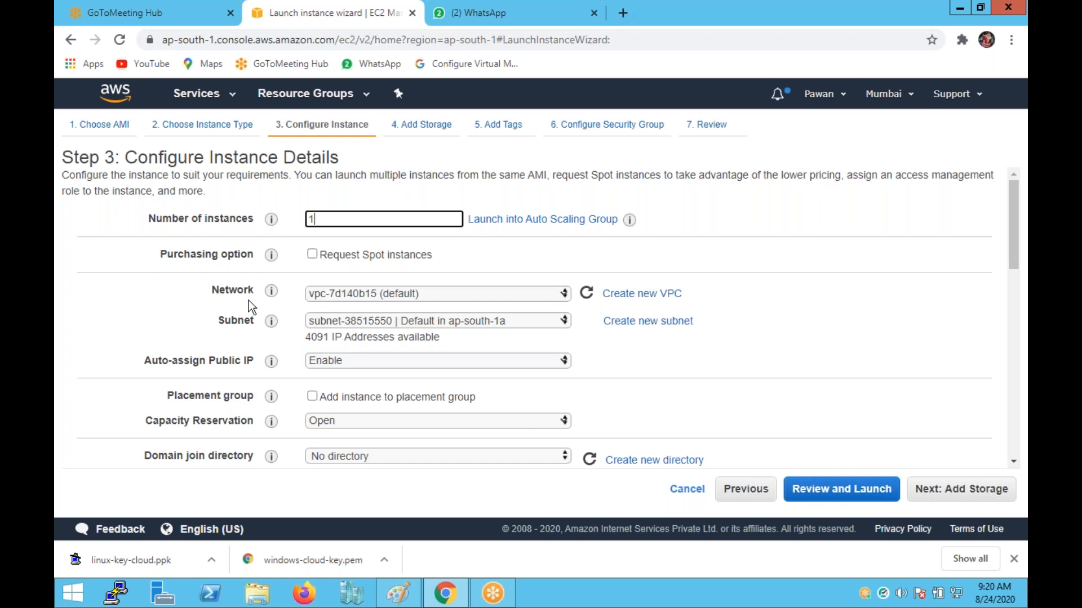
pyautogui.click(970, 492)
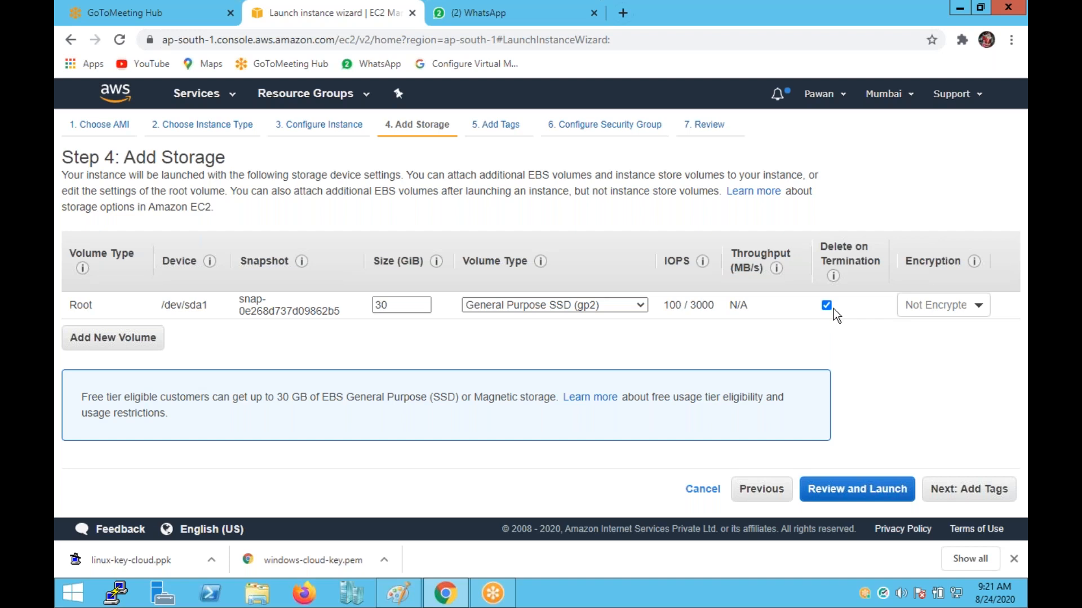
# Add a Name tag with value VM1, then continue to the security group step.
pyautogui.click(955, 493)
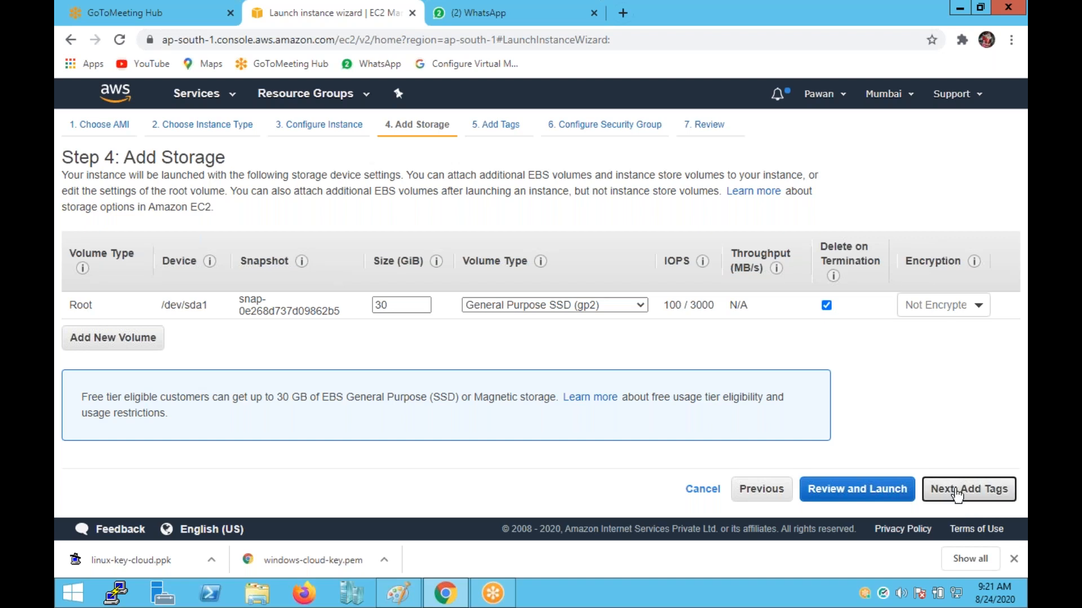
pyautogui.click(619, 307)
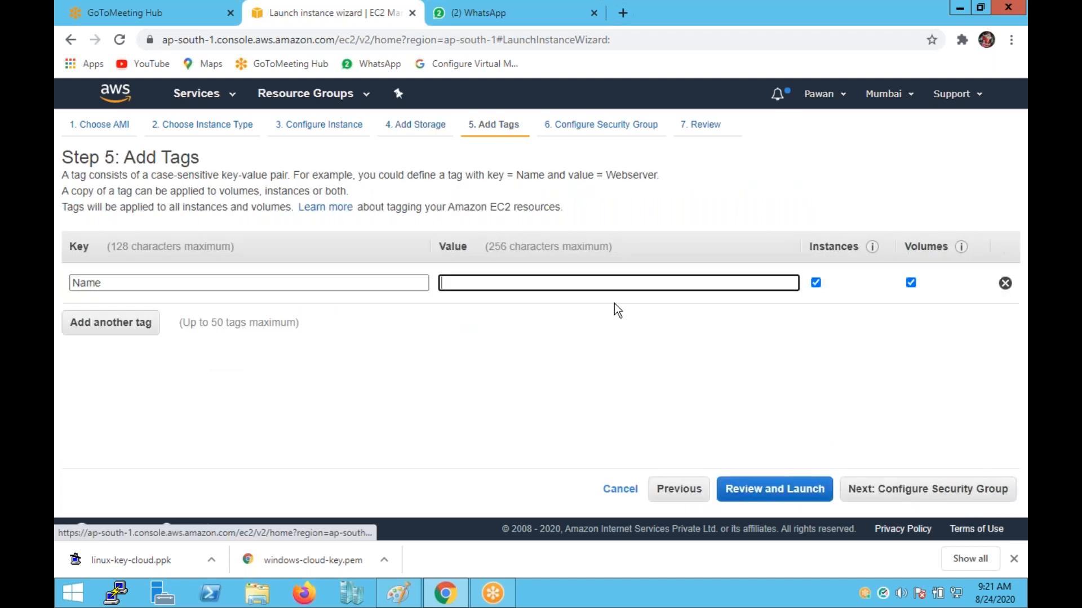
pyautogui.click(522, 287)
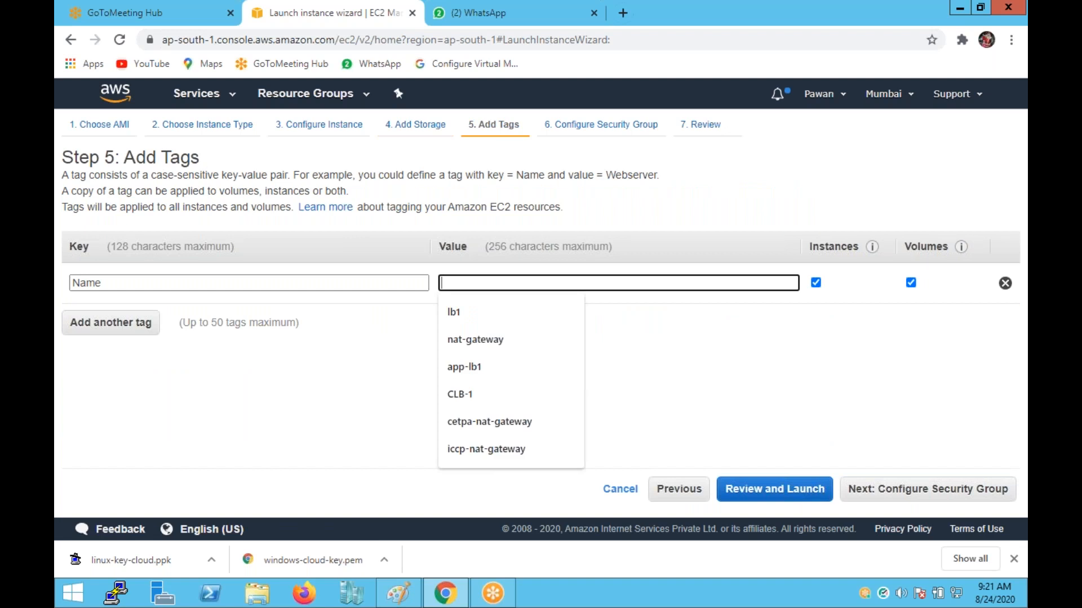
pyautogui.write('VM`')
pyautogui.press('BackSpace')
pyautogui.write('1')
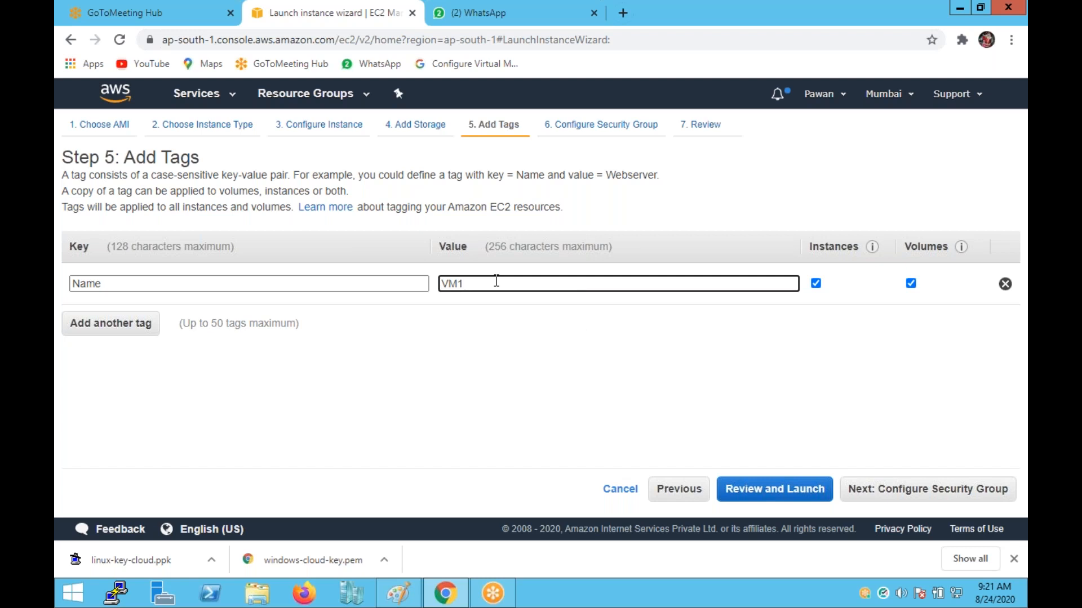
pyautogui.click(900, 498)
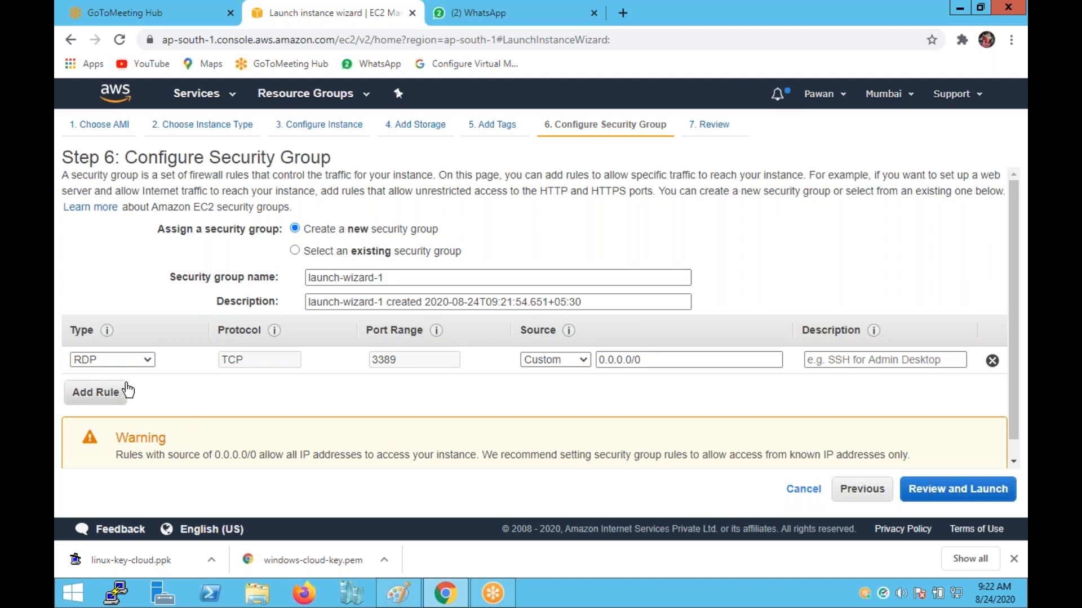
# Keep the RDP rule type, then switch to the existing Cloud-Sg group and open the launch review.
pyautogui.click(140, 359)
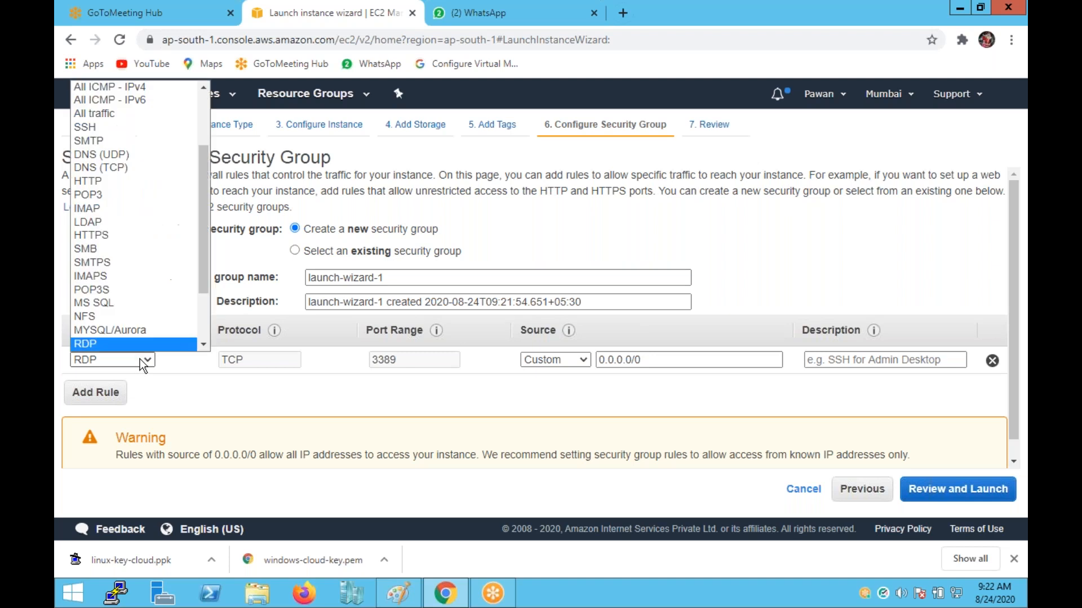
pyautogui.click(271, 394)
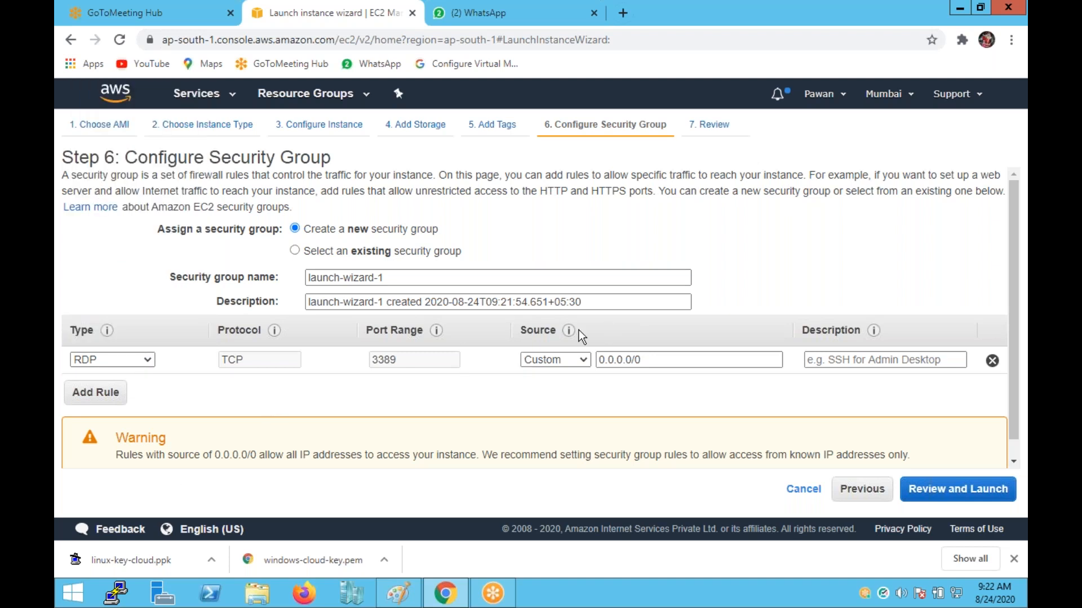
pyautogui.moveTo(568, 330)
pyautogui.click(331, 250)
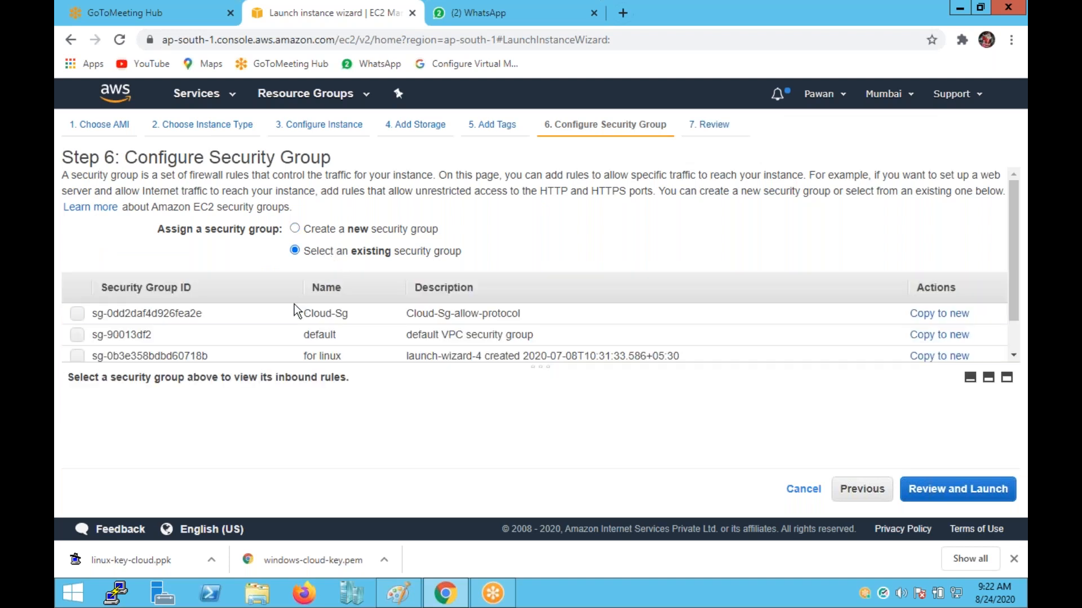
pyautogui.click(77, 313)
pyautogui.click(933, 496)
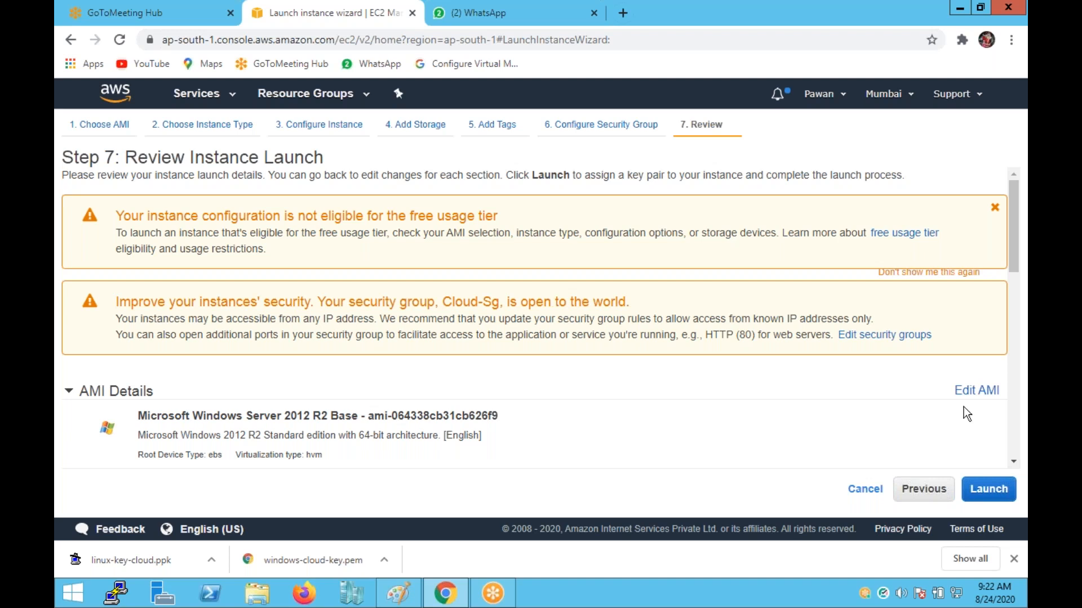
# Launch the instance with the windows-cloud-key key pair, acknowledging the private key file.
pyautogui.click(996, 498)
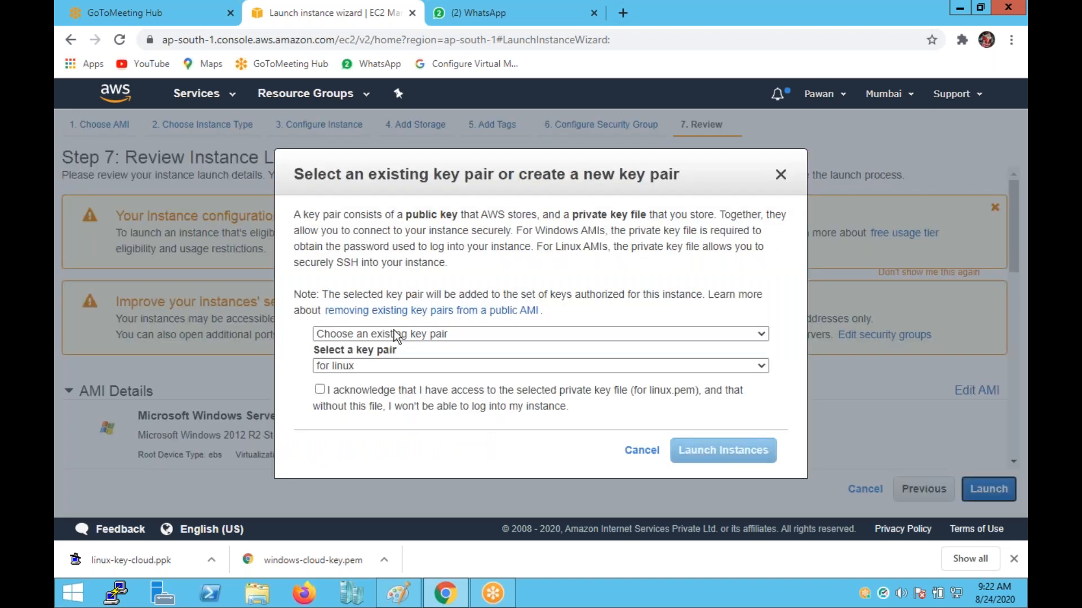
pyautogui.click(431, 367)
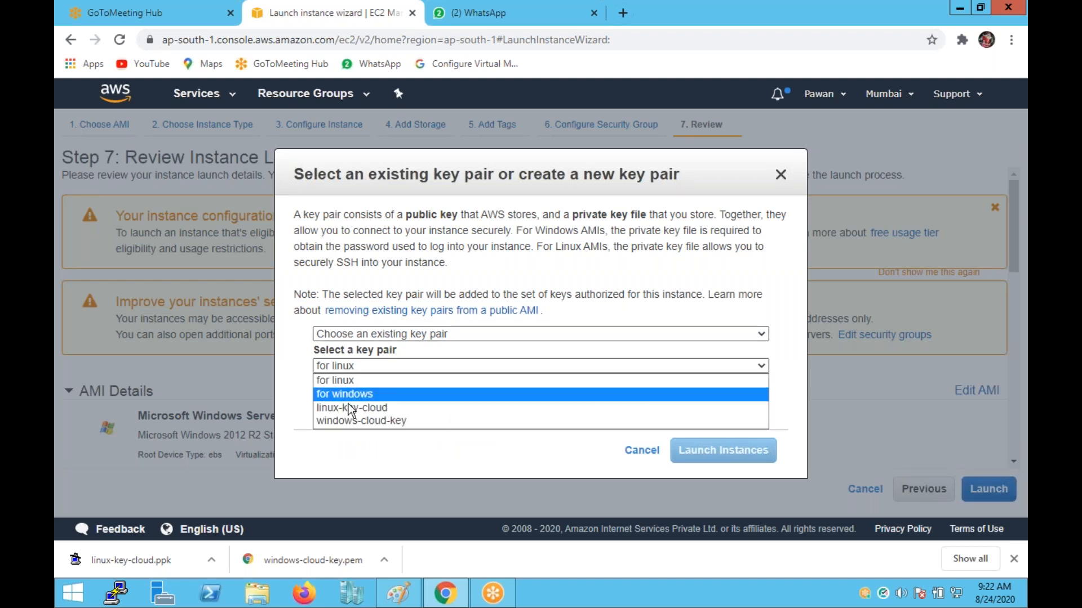
pyautogui.click(444, 421)
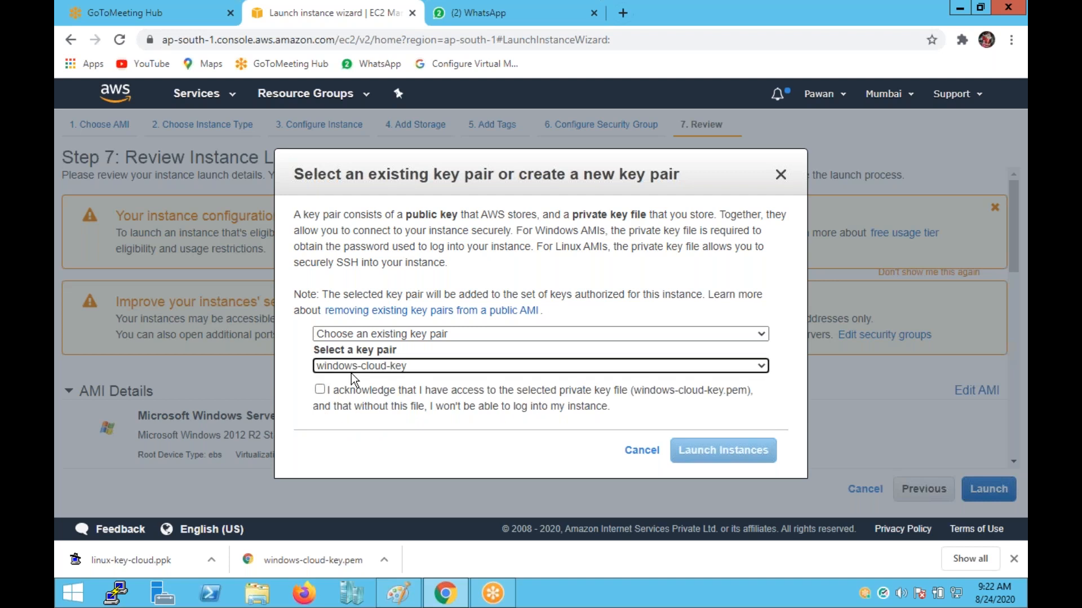
pyautogui.click(325, 389)
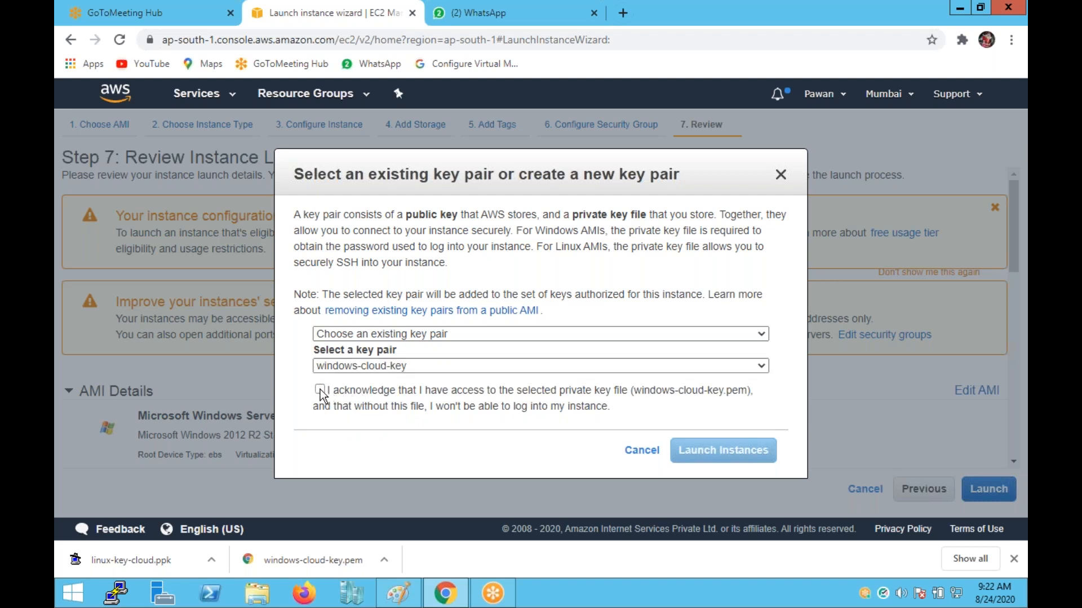
pyautogui.click(320, 390)
pyautogui.click(723, 450)
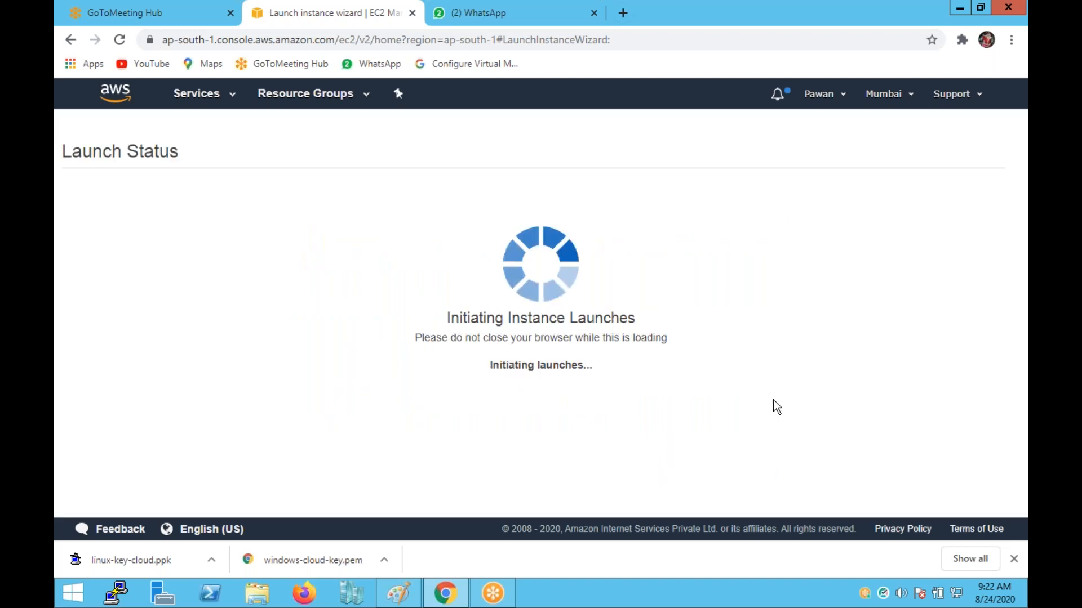
# View the instances list with VM1 and resize the split between list and details pane.
pyautogui.scroll(-3, 1013, 375)
pyautogui.click(952, 503)
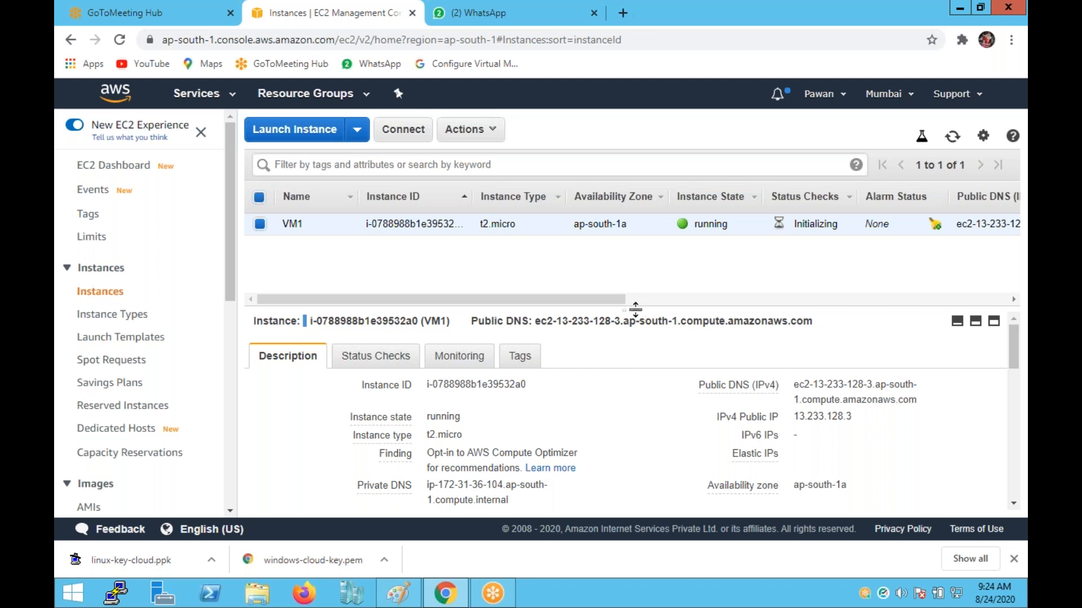
pyautogui.moveTo(634, 275); pyautogui.dragTo(636, 243)
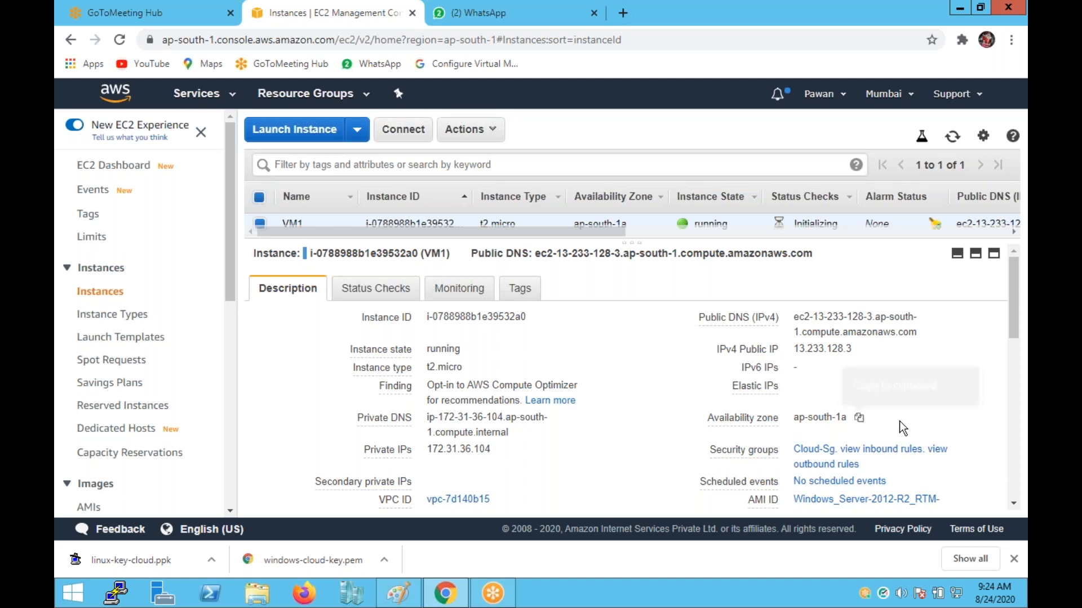
pyautogui.scroll(-1, 862, 425)
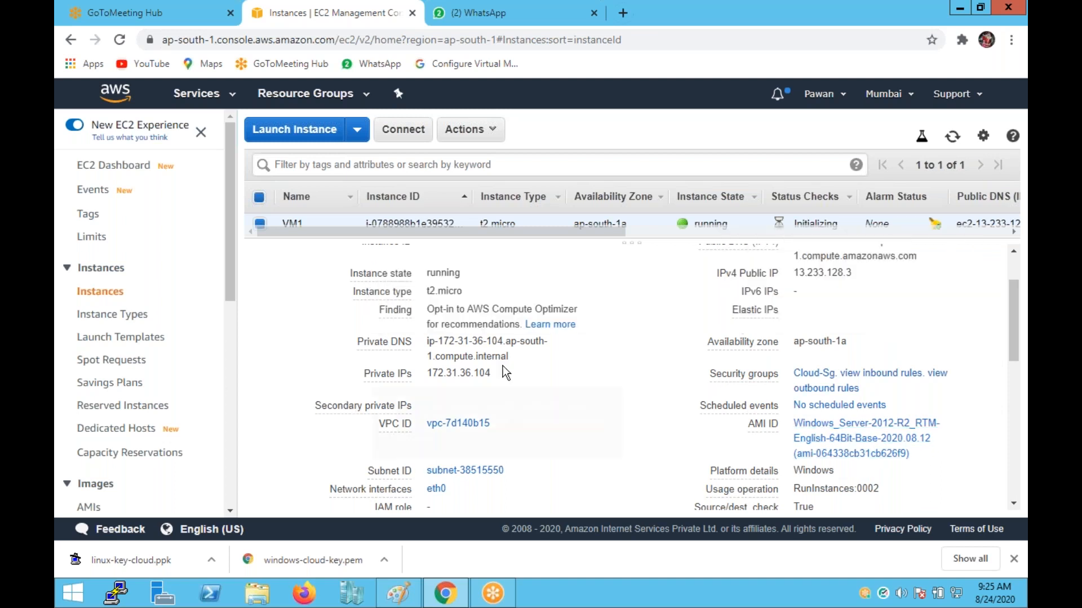
pyautogui.scroll(2, 607, 280)
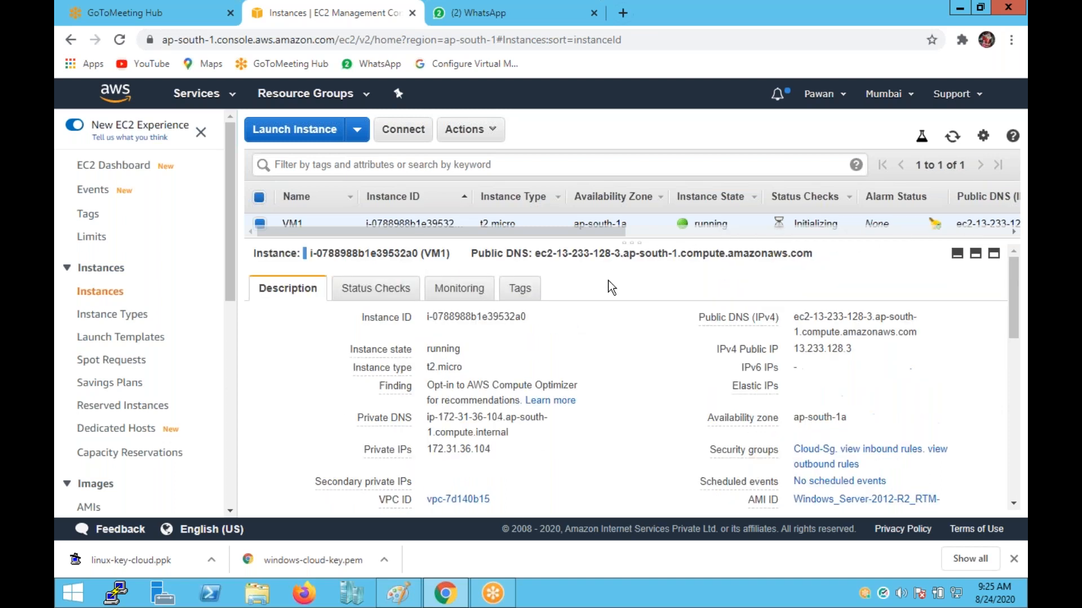
pyautogui.moveTo(631, 243); pyautogui.dragTo(631, 305)
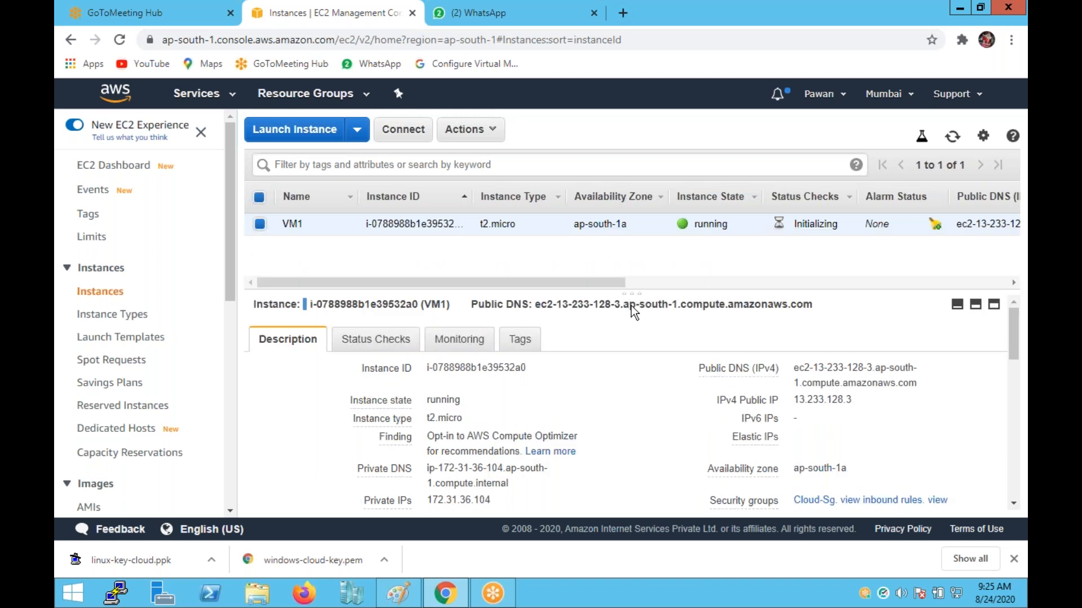
# Open VM1's connection options and start retrieving the Administrator password.
pyautogui.click(391, 131)
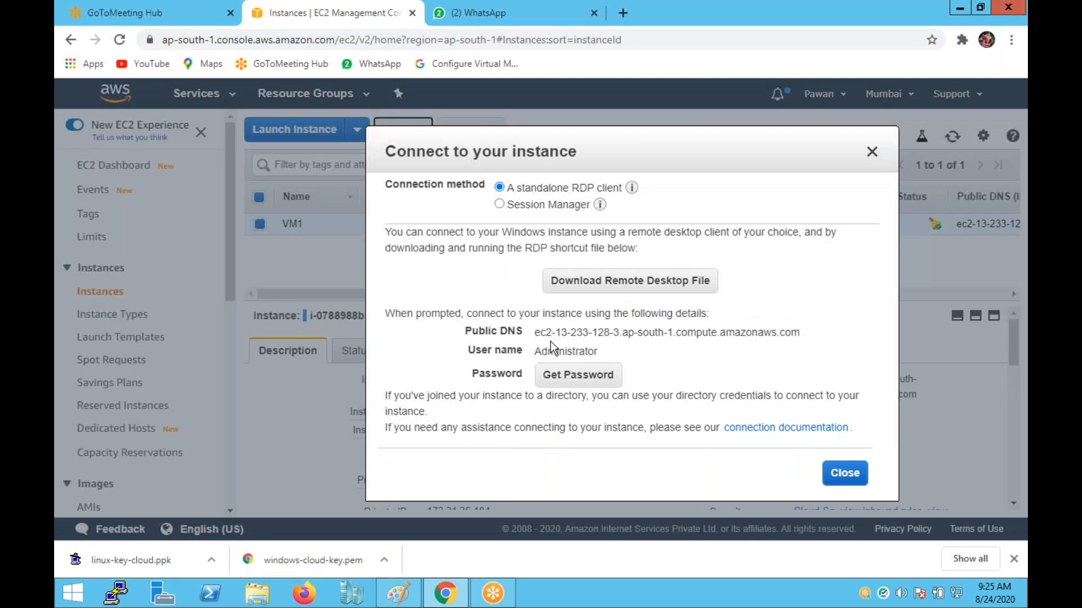
pyautogui.click(871, 153)
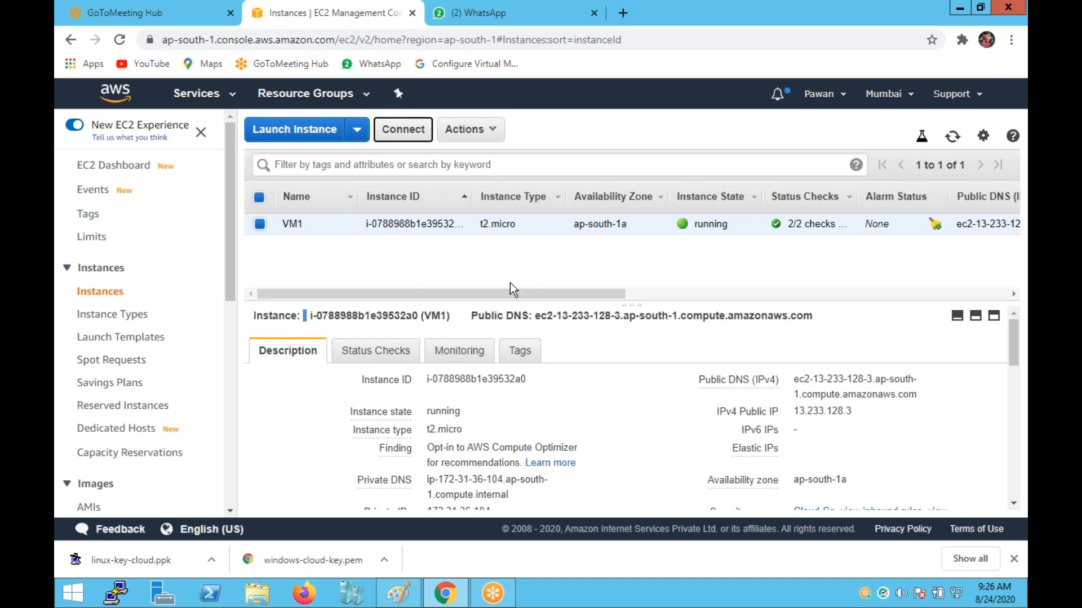
pyautogui.click(403, 129)
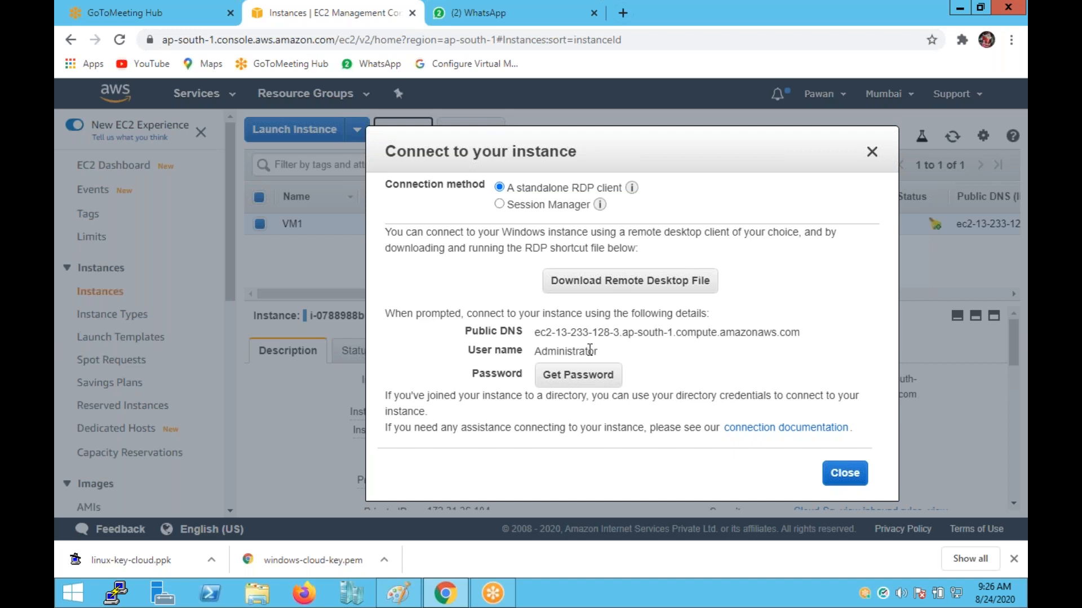
pyautogui.click(571, 387)
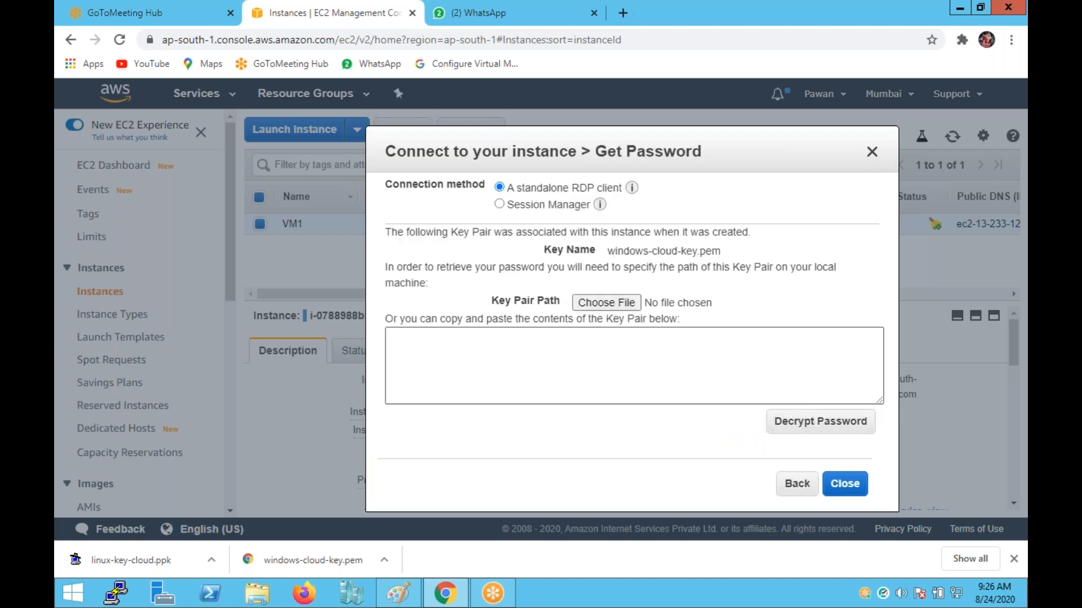
# Load windows-cloud-key.pem from Downloads and decrypt the Administrator password.
pyautogui.click(626, 304)
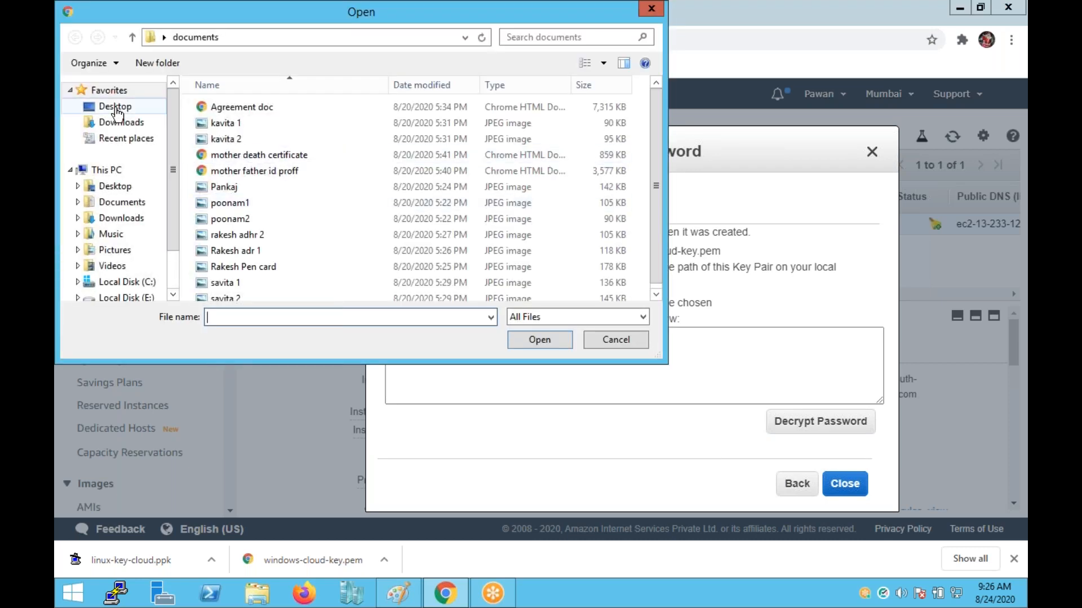
pyautogui.click(120, 110)
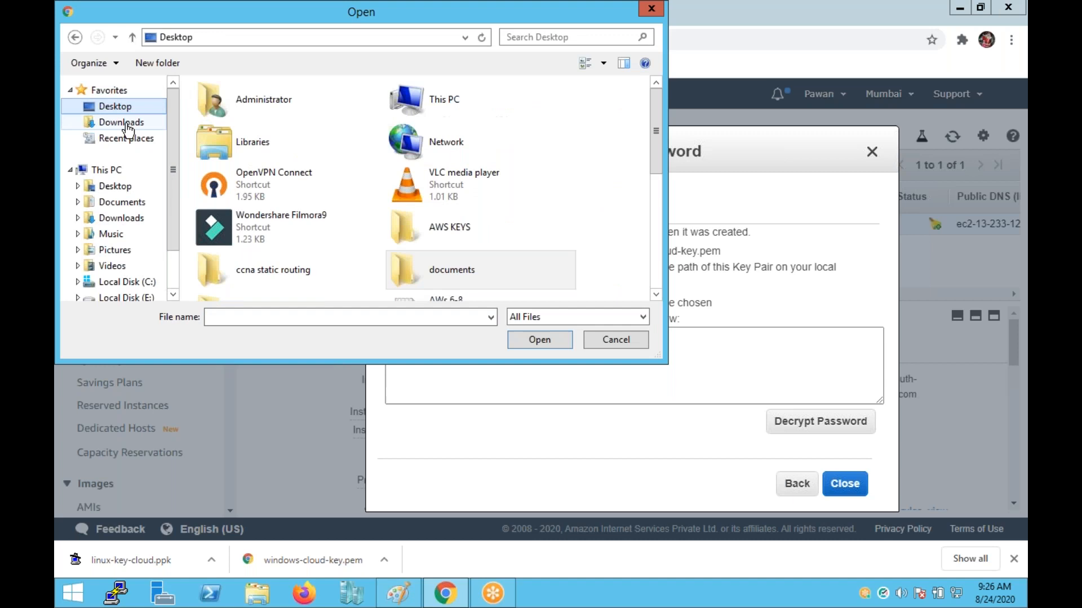
pyautogui.click(121, 122)
pyautogui.click(245, 198)
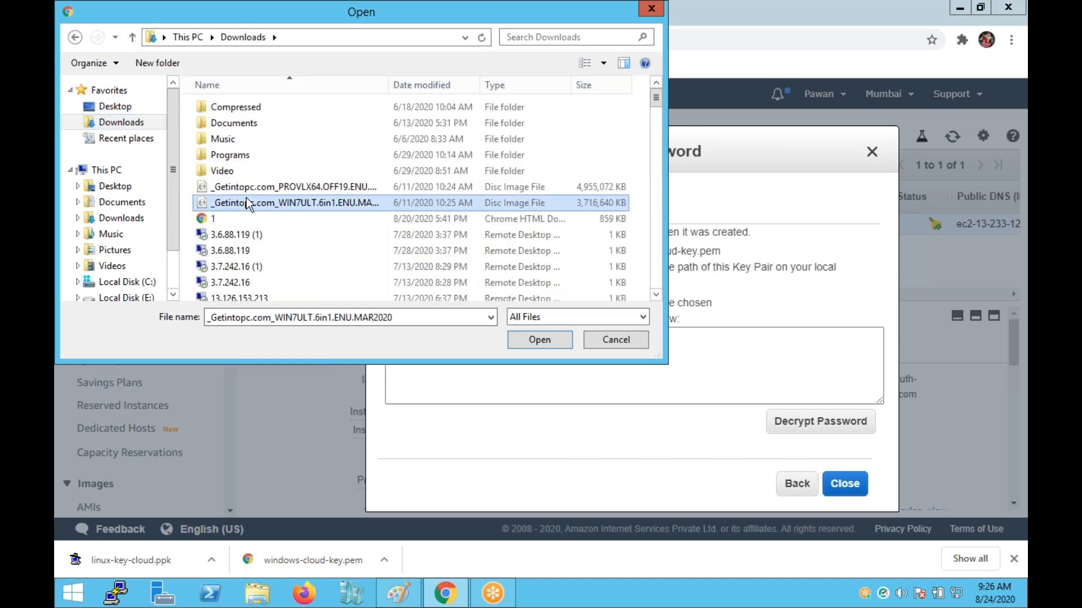
pyautogui.press('w')
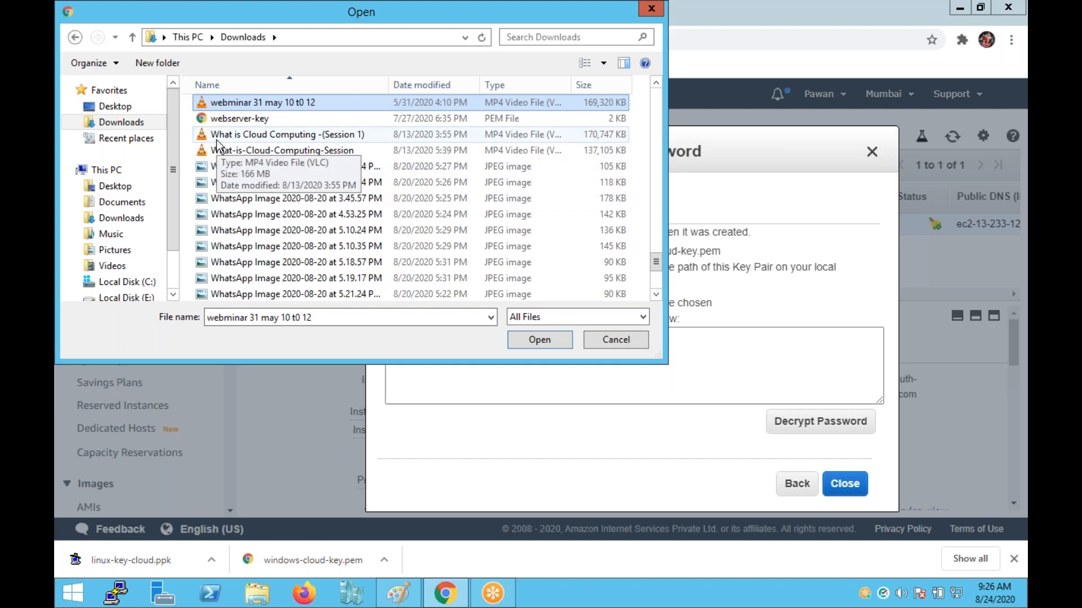
pyautogui.write('windows-cloud-key')
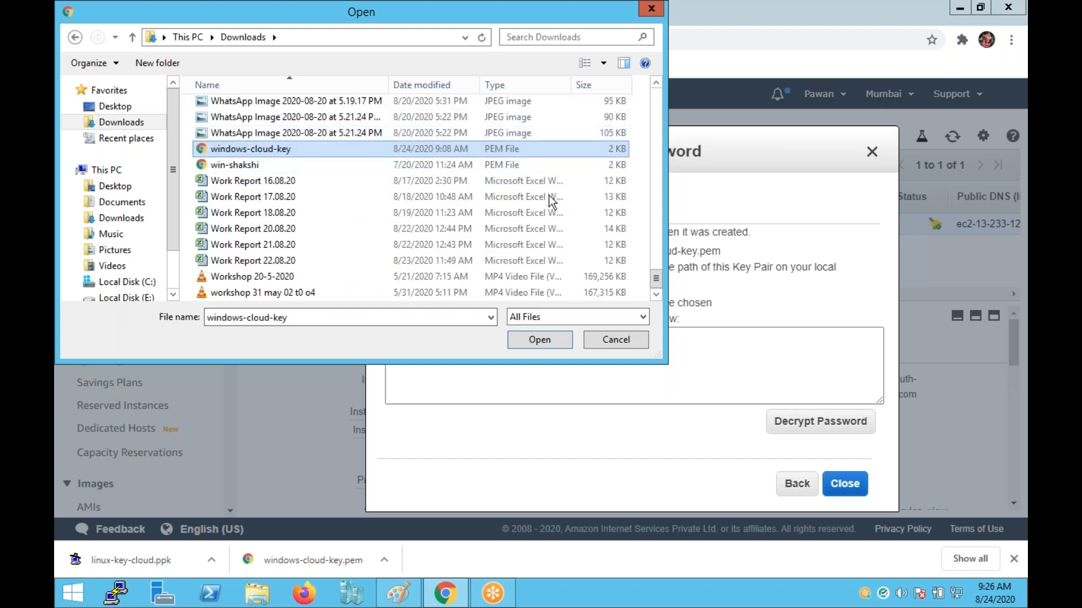
pyautogui.click(523, 341)
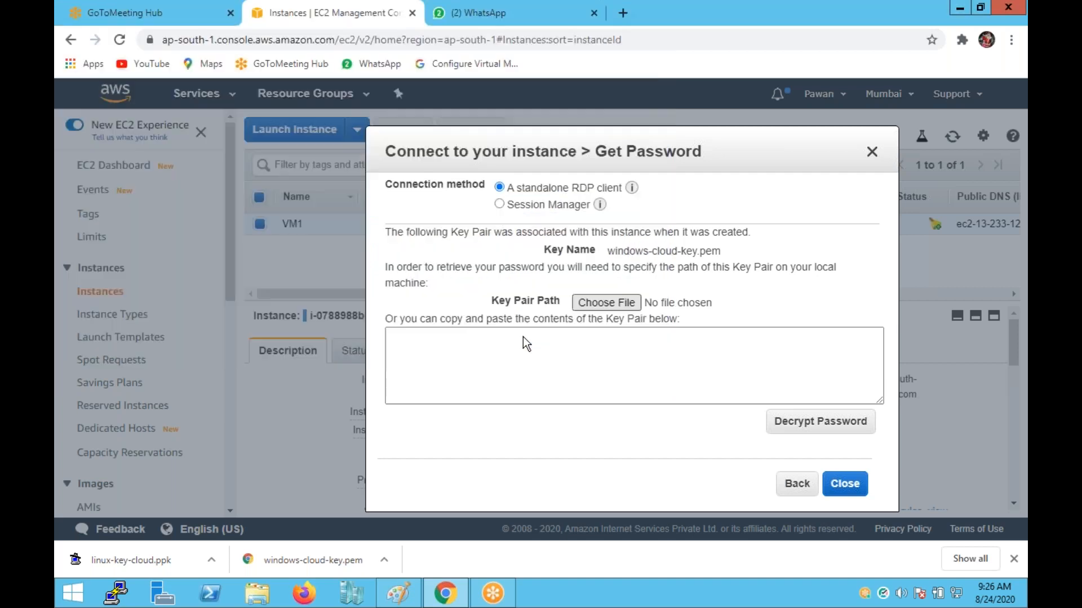
pyautogui.click(782, 422)
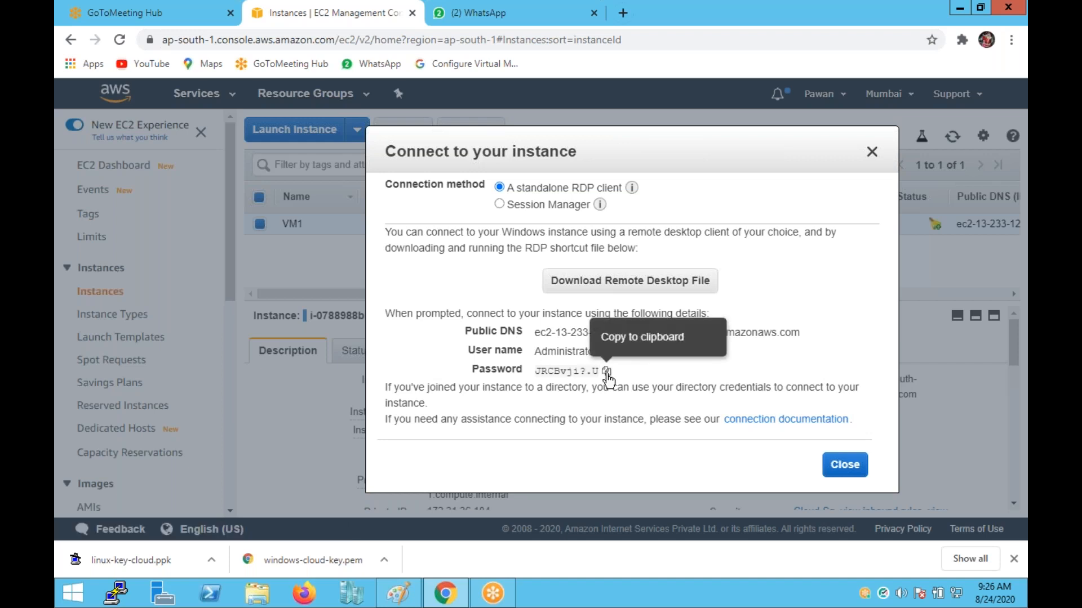
# Copy the decrypted password, then download and open VM1's Remote Desktop file.
pyautogui.click(606, 371)
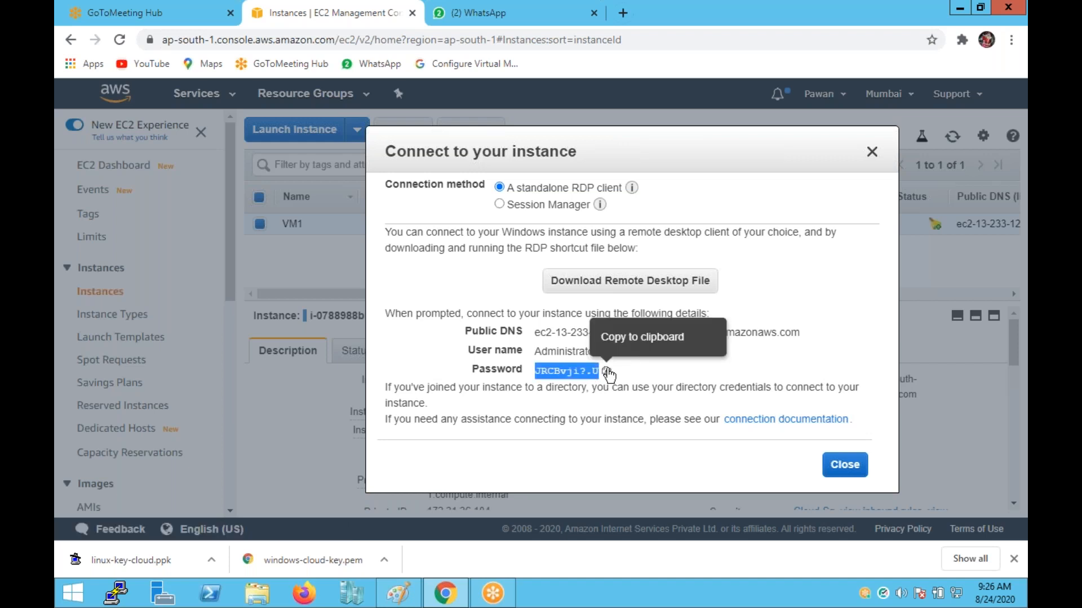
pyautogui.click(594, 282)
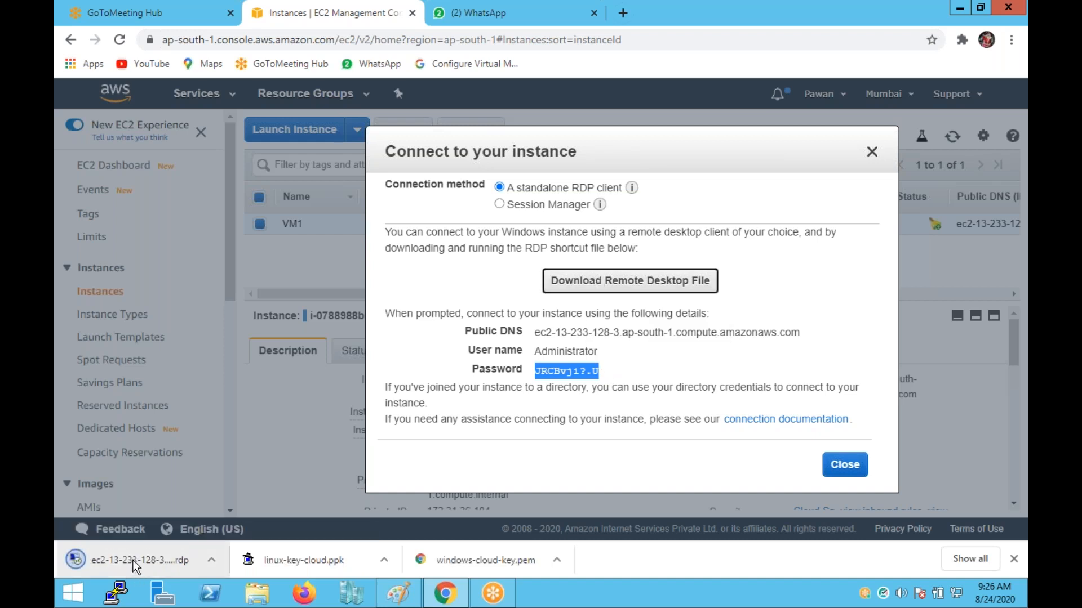
pyautogui.click(133, 560)
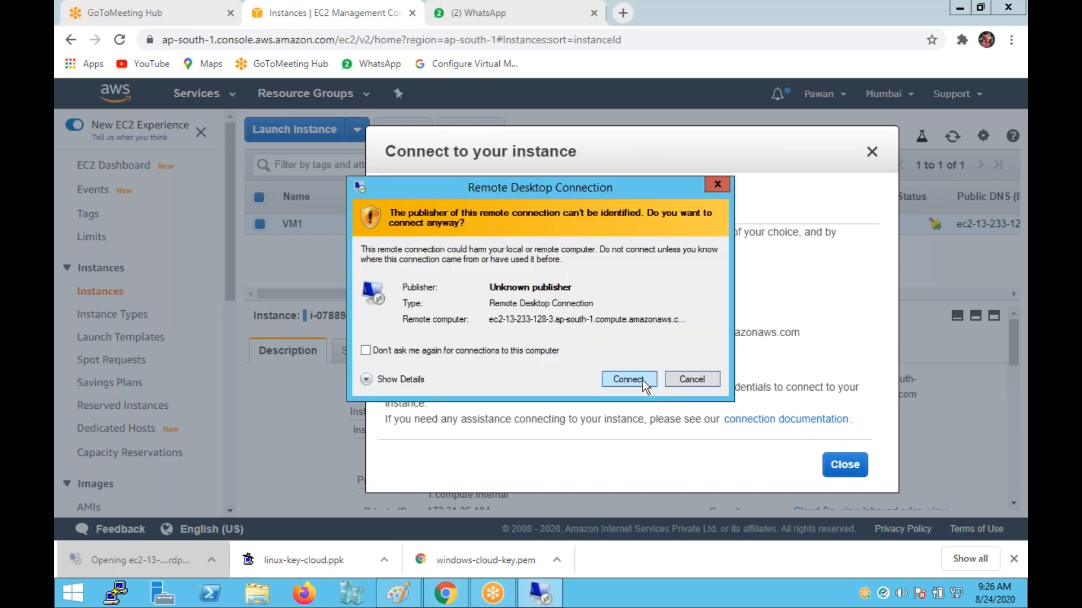
# Connect as Administrator with the pasted password, accepting the publisher and certificate warnings.
pyautogui.click(628, 379)
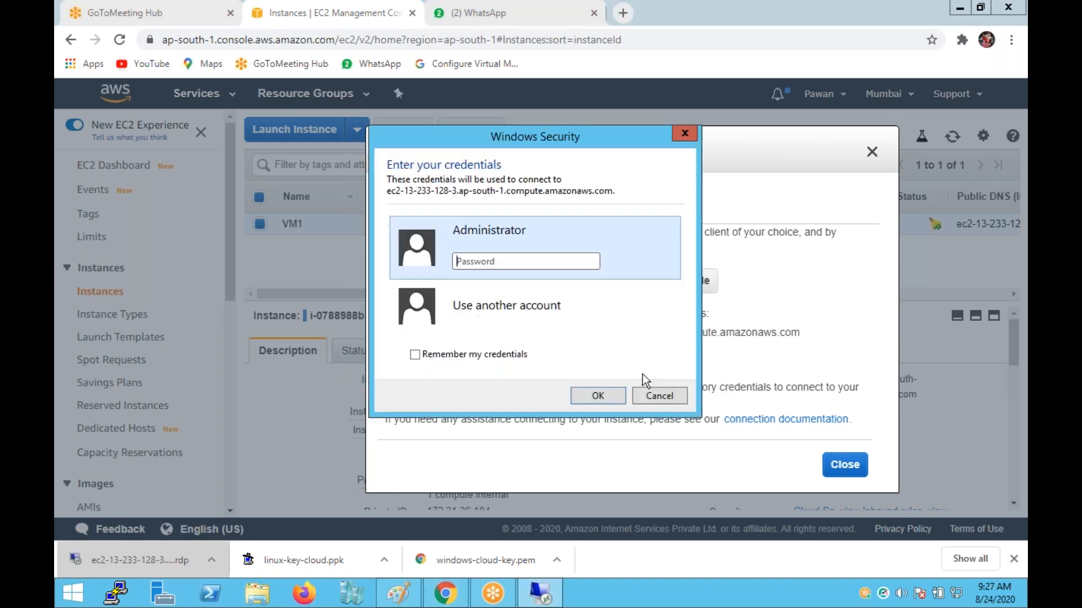
pyautogui.hotkey('ctrl', 'v')
pyautogui.click(598, 396)
pyautogui.click(607, 424)
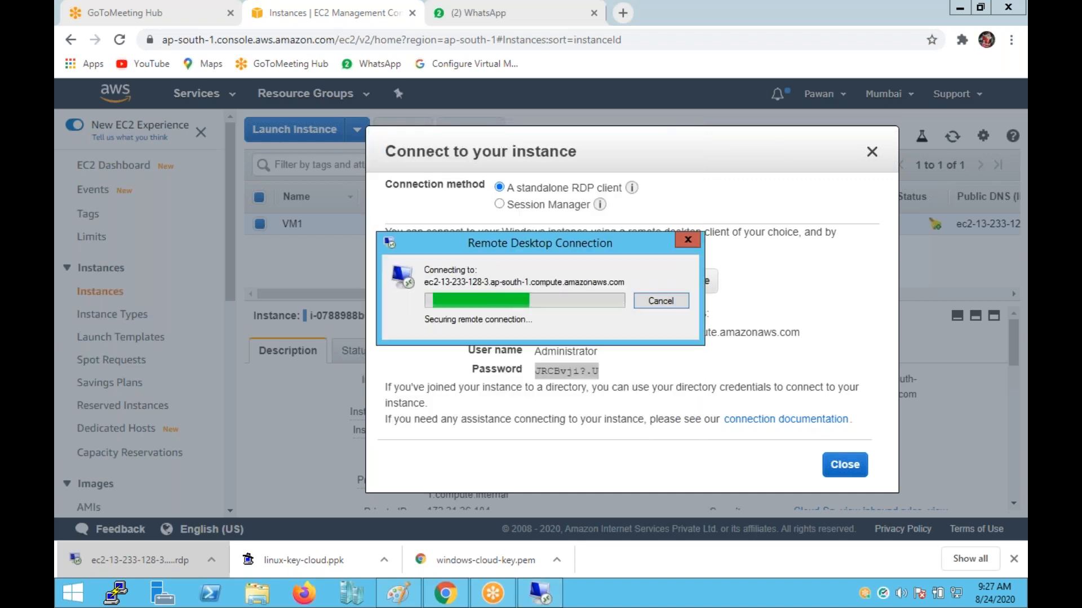
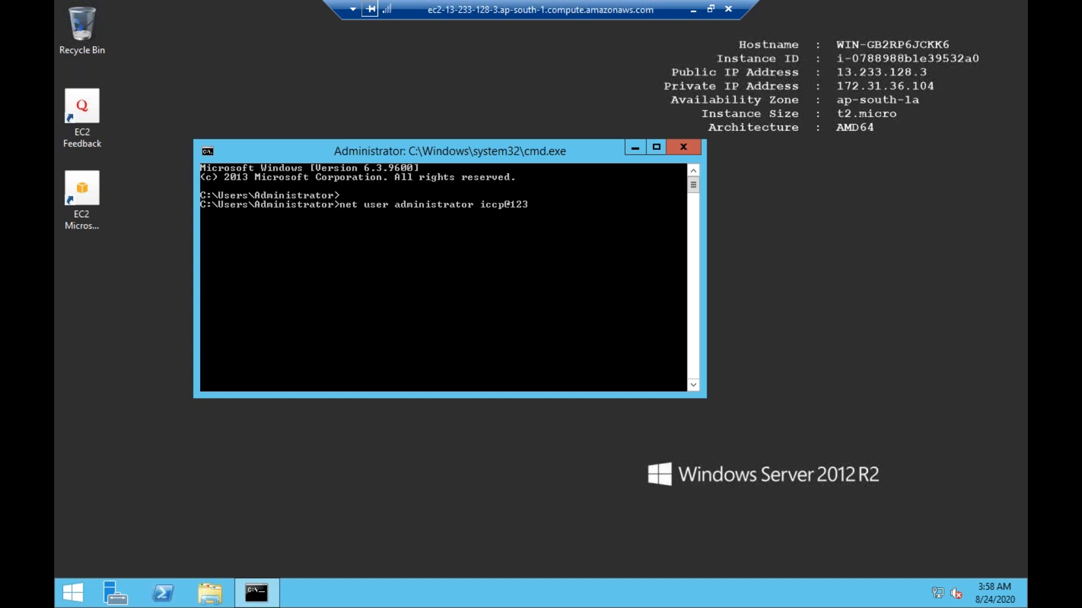
# Run the net user administrator password reset, then begin disconnecting the Remote Desktop session.
pyautogui.press('Return')
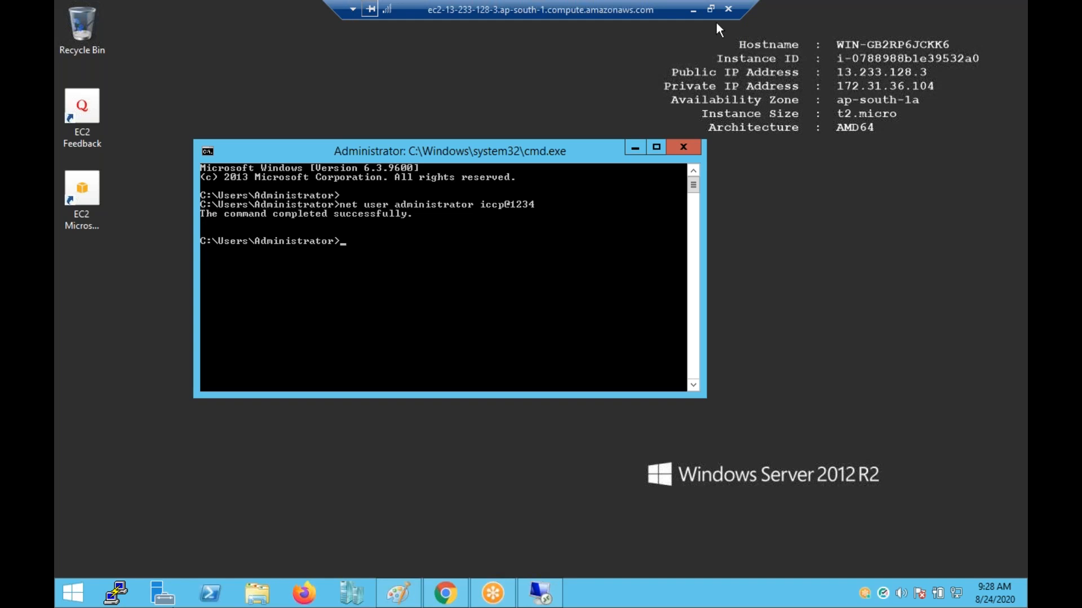
pyautogui.click(728, 9)
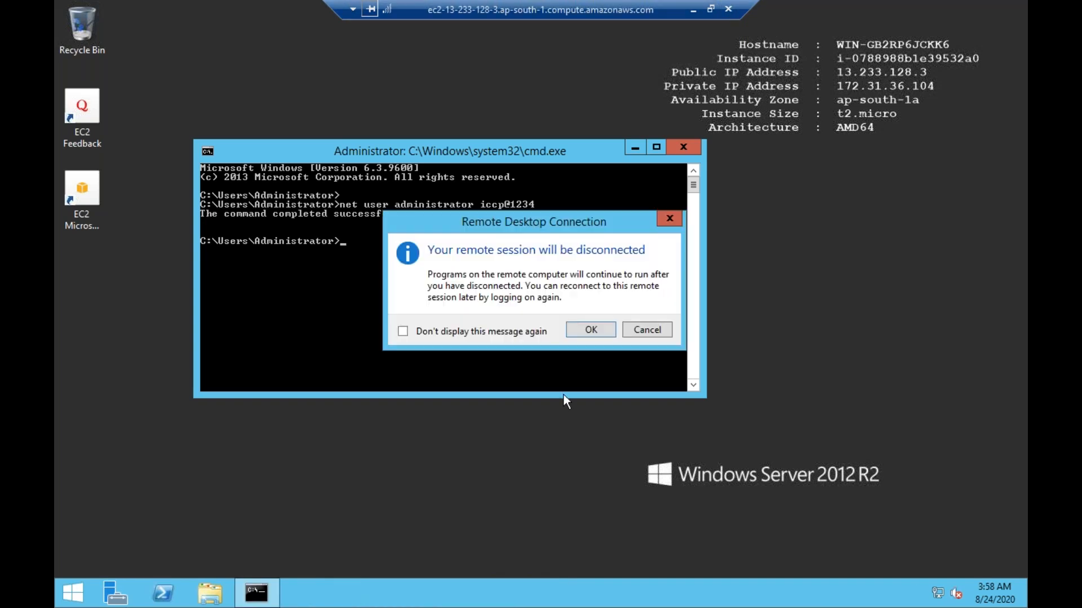
# End the remote session and copy VM1's public IP 13.233.128.3 from the instance details.
pyautogui.click(590, 329)
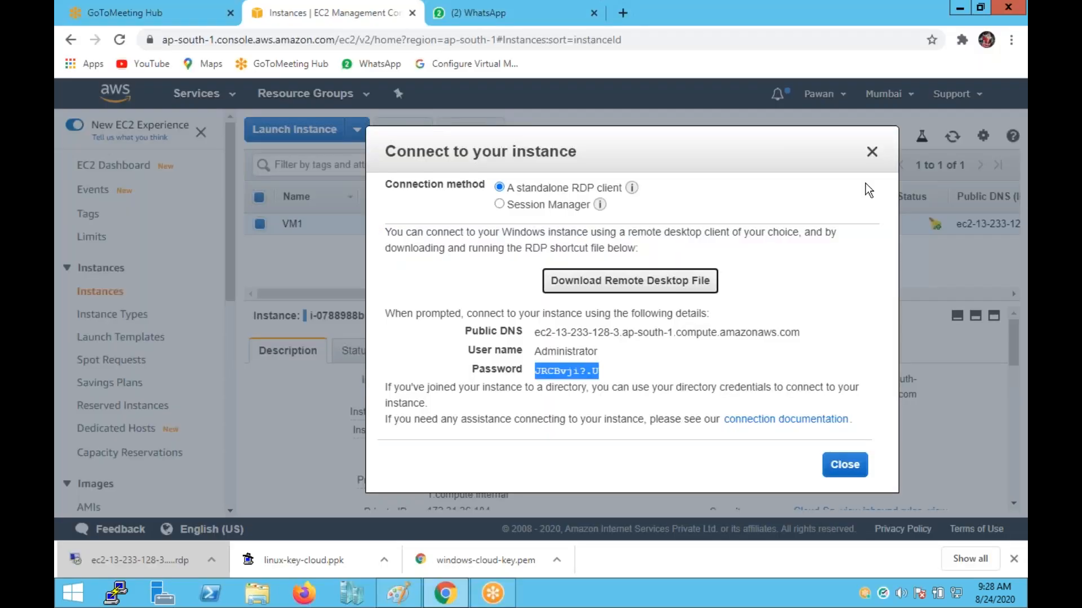
pyautogui.click(869, 152)
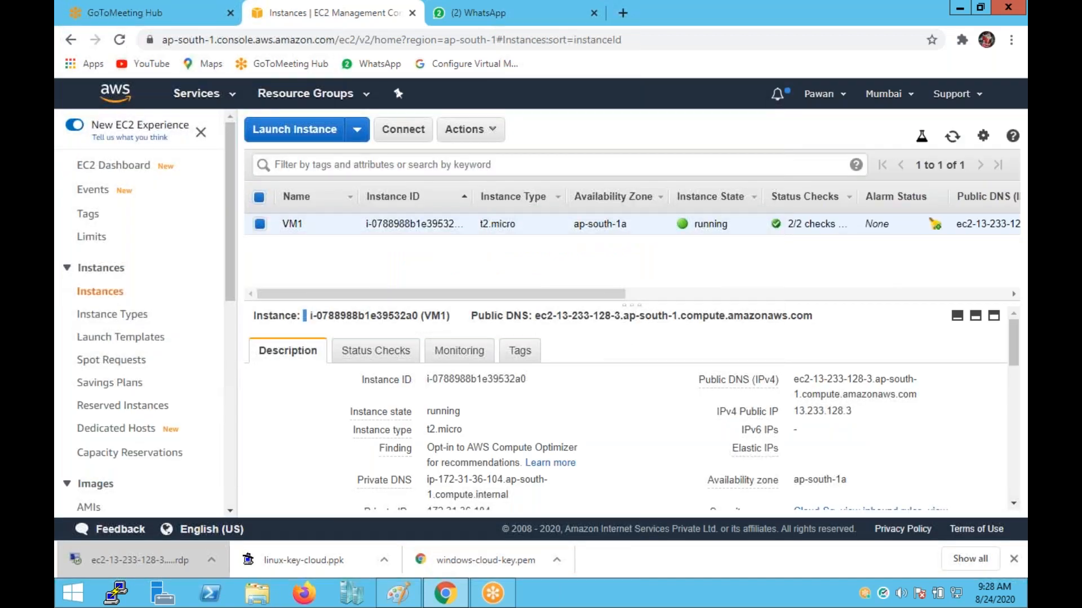
pyautogui.click(862, 414)
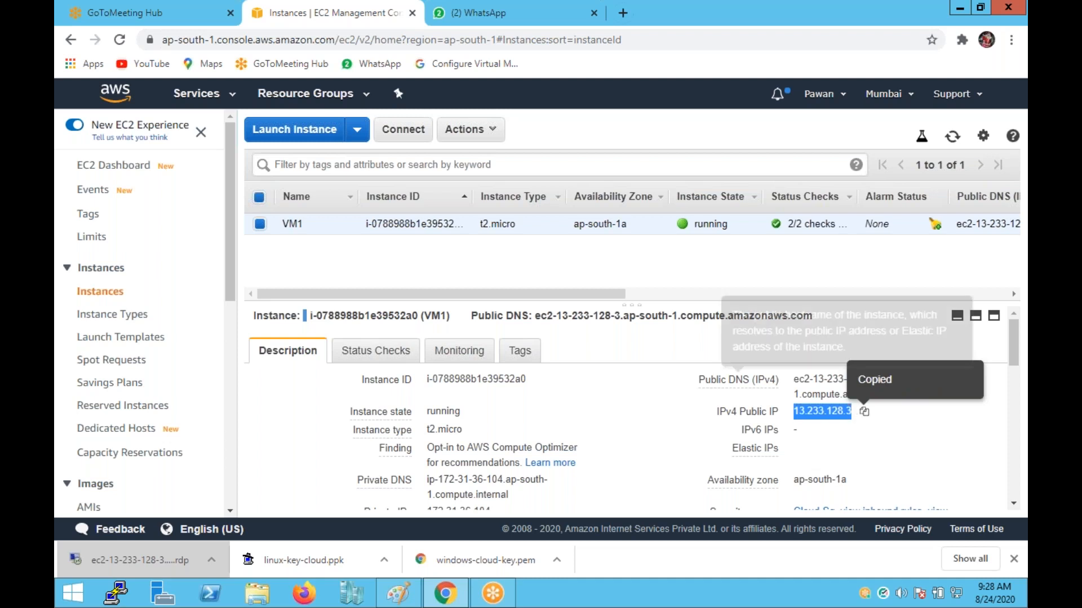
# Launch Remote Desktop Connection from the Start search with 'rem'.
pyautogui.press('super')
pyautogui.write('remote Desktop Connection')
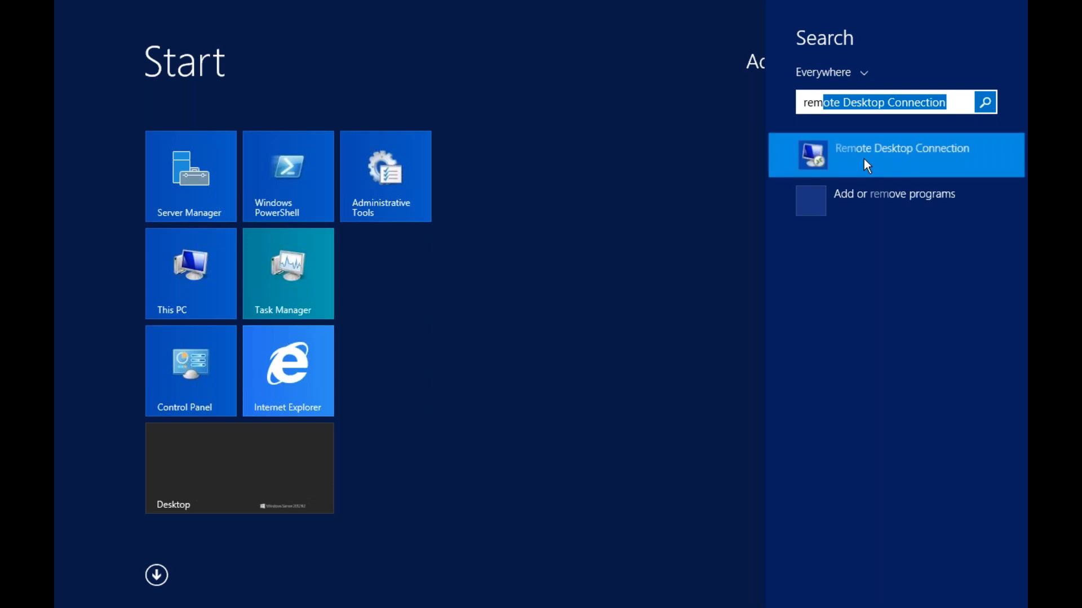
pyautogui.click(864, 159)
pyautogui.click(858, 165)
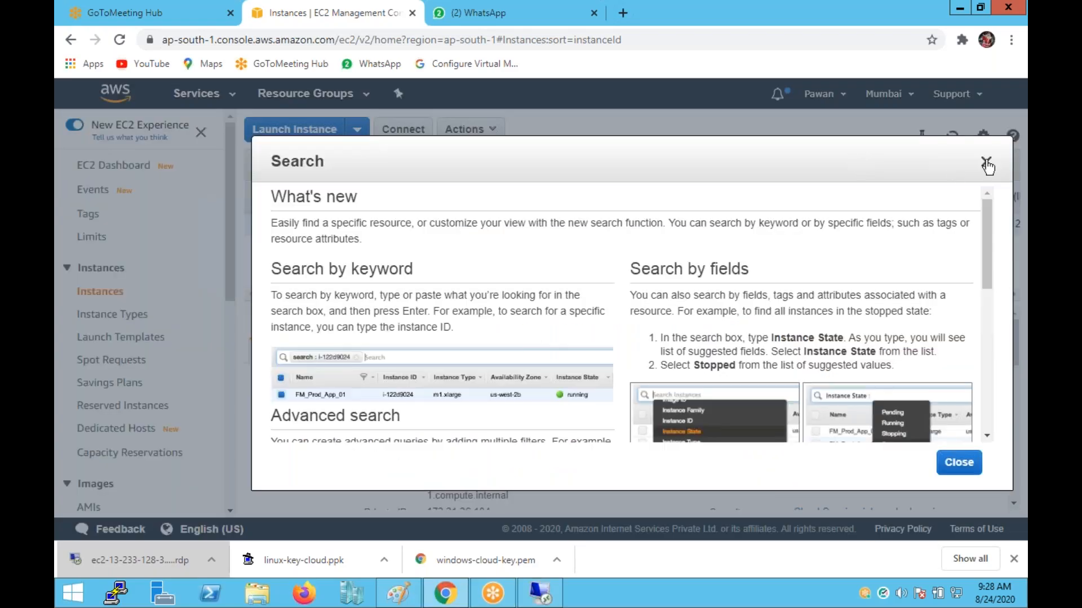
pyautogui.click(987, 164)
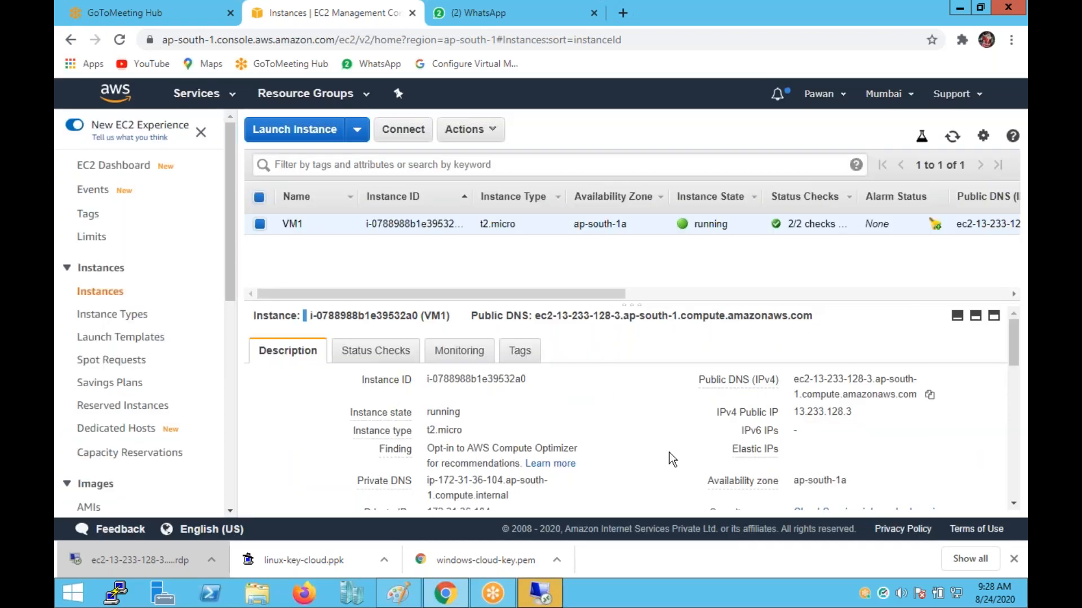
# Reconnect to 13.233.128.3 as administrator with the new password, close cmd, and disconnect.
pyautogui.click(554, 589)
pyautogui.hotkey('ctrl', 'v')
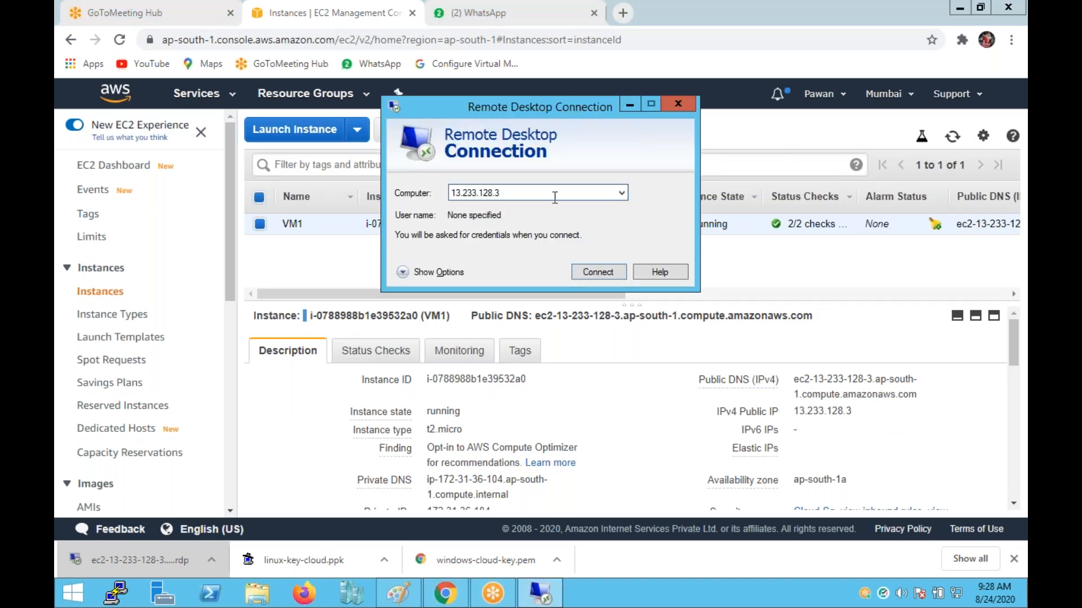
pyautogui.click(595, 275)
pyautogui.write('adm')
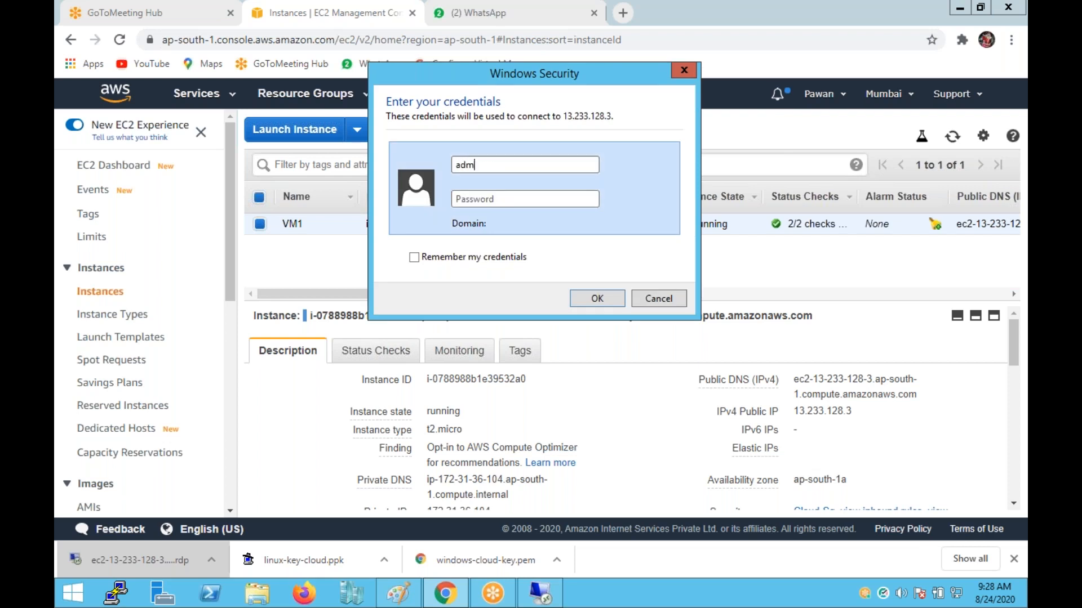
pyautogui.write('inistrator')
pyautogui.press('Tab')
pyautogui.write('••••••••')
pyautogui.click(599, 299)
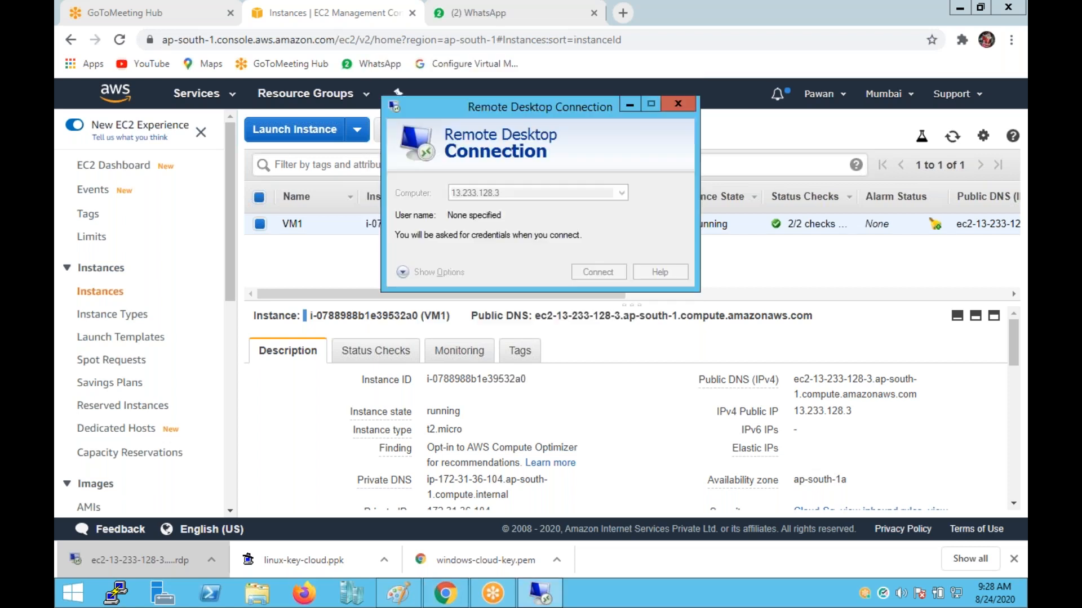
pyautogui.click(579, 323)
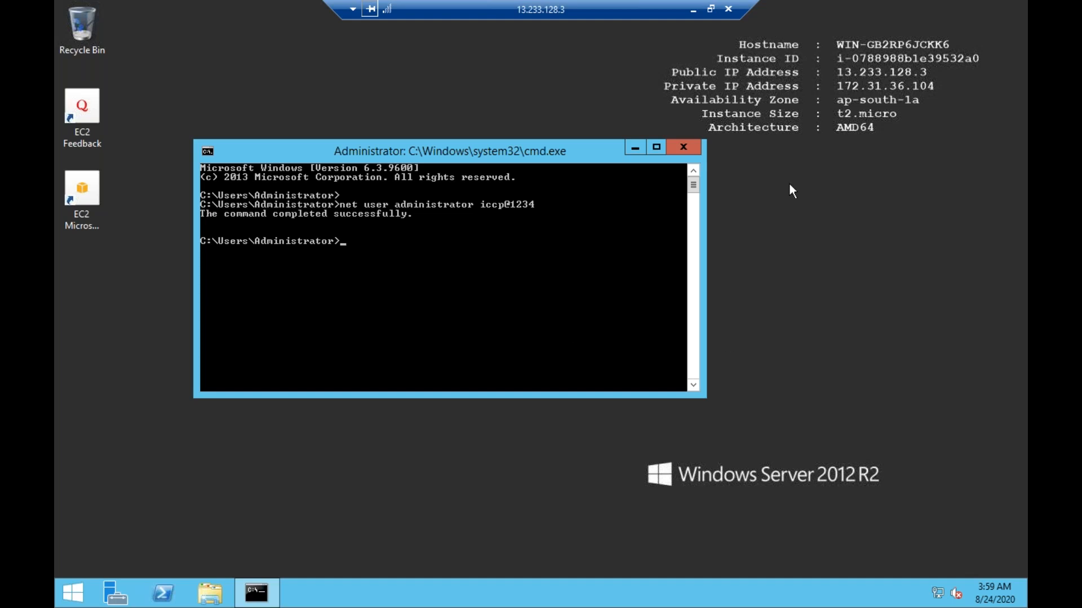
pyautogui.click(684, 148)
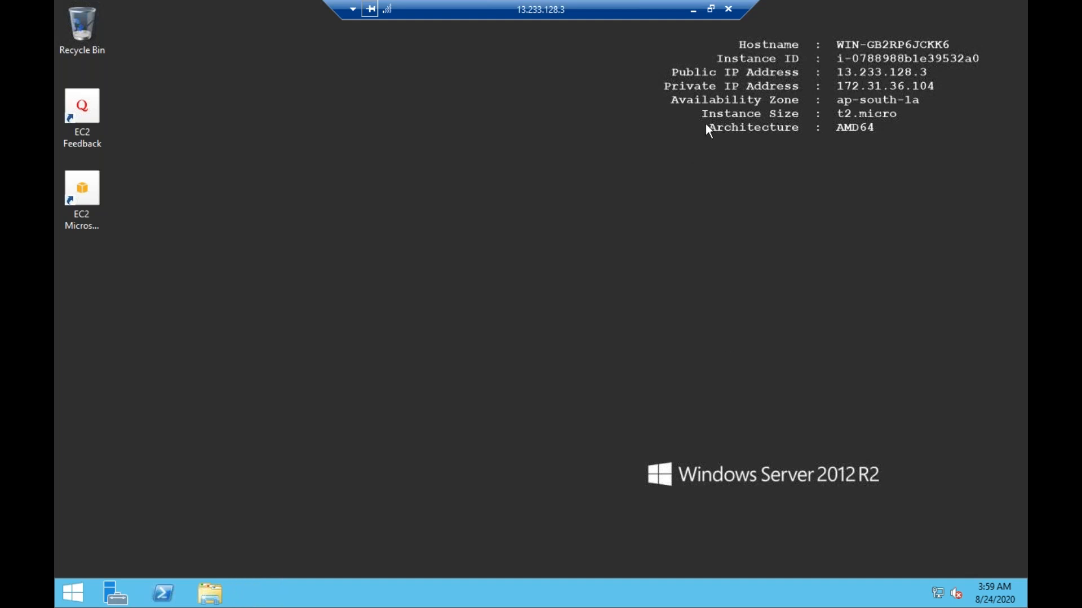
pyautogui.click(729, 10)
# Confirm the disconnect and start a Paint text box below the black box.
pyautogui.click(599, 331)
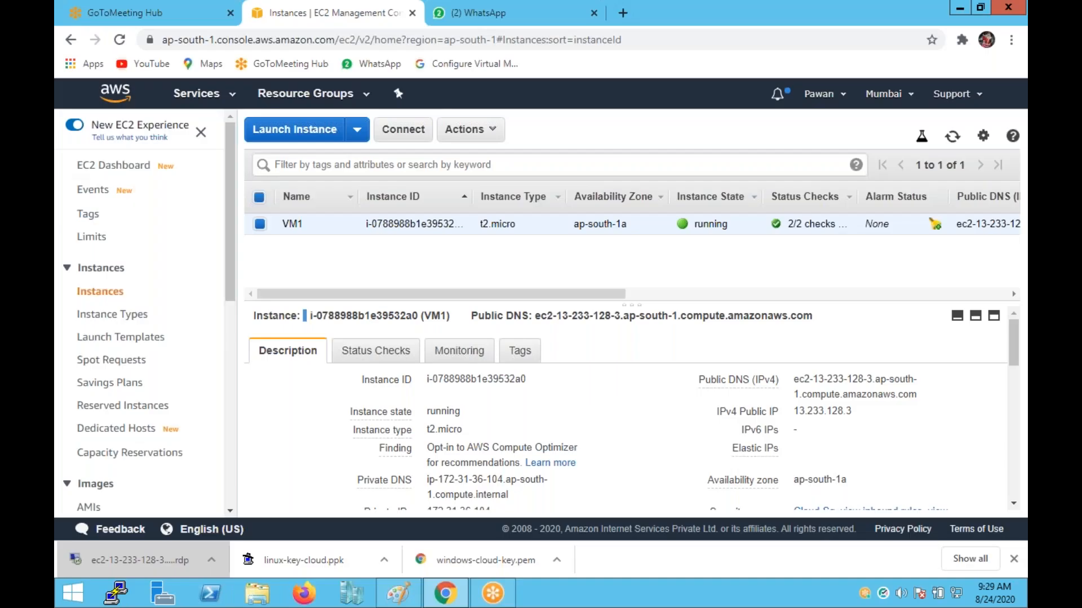
pyautogui.click(439, 598)
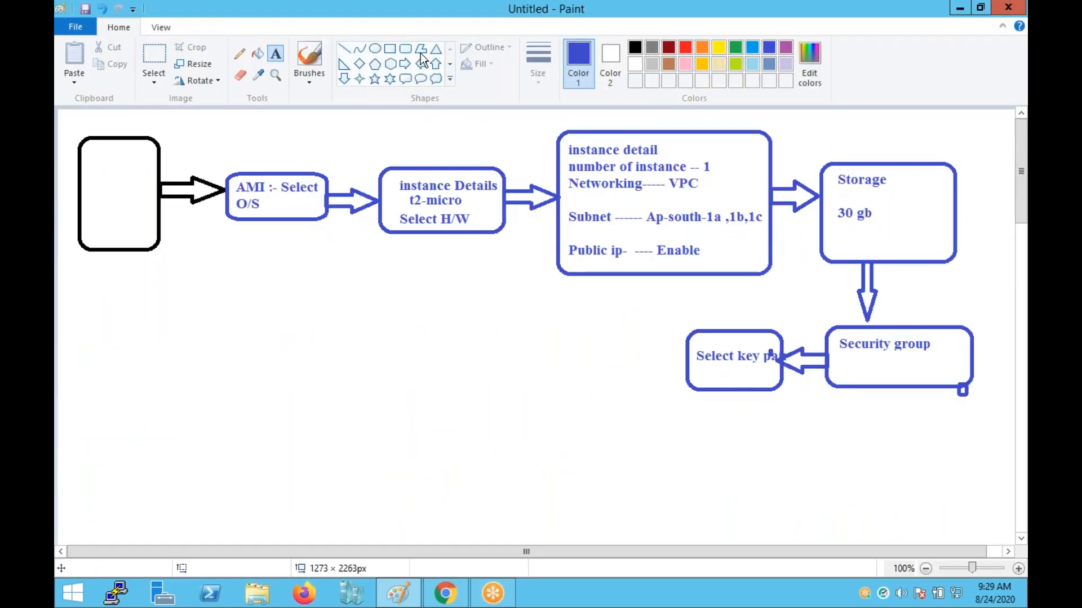
pyautogui.click(404, 49)
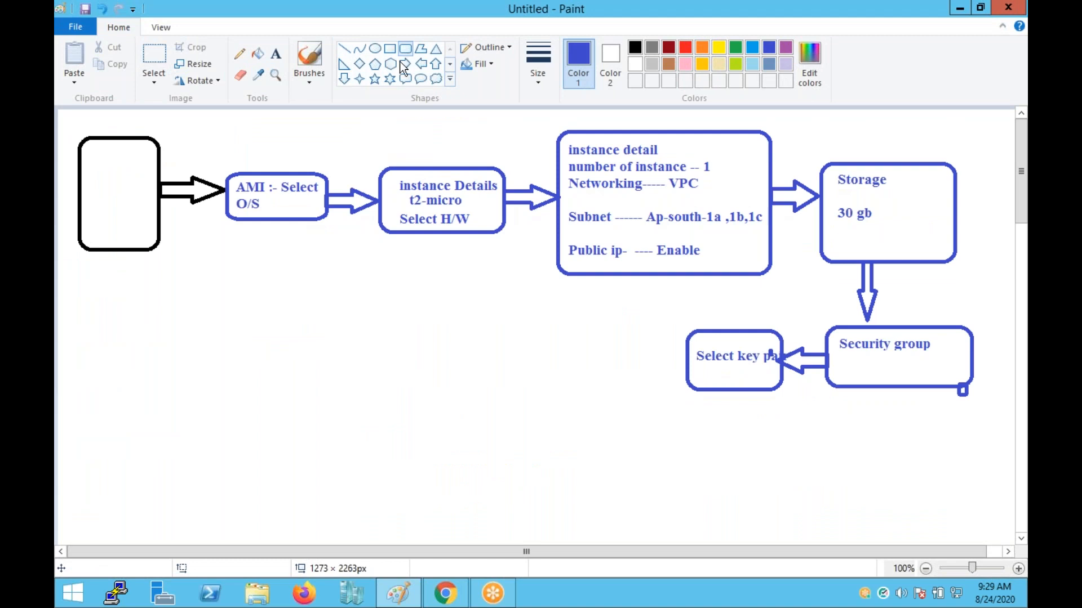
pyautogui.click(275, 54)
pyautogui.click(168, 295)
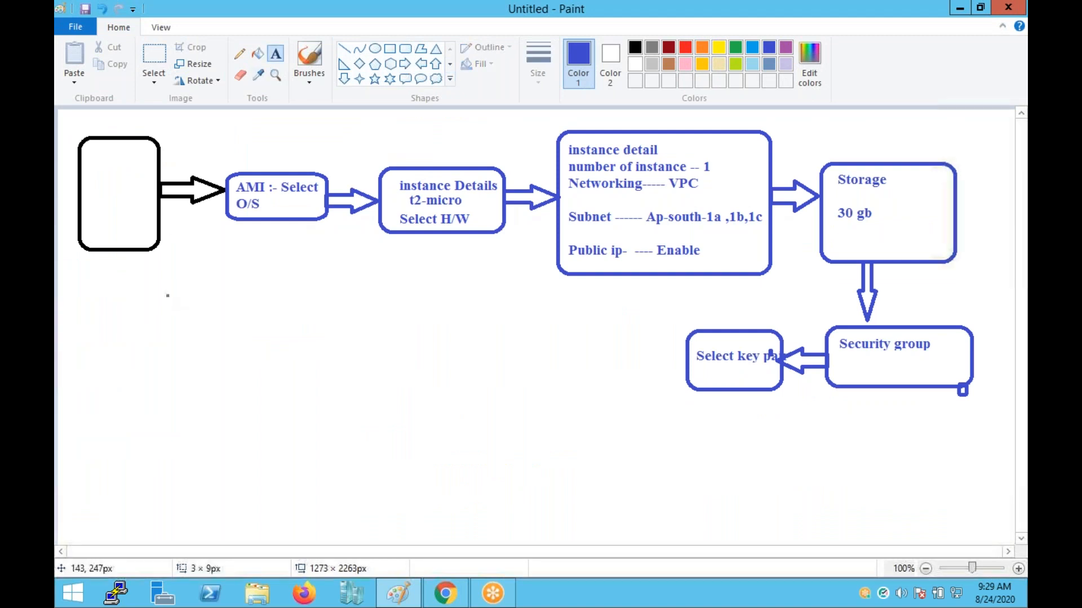
# Type the list Region, A-Z, key pair, Security group, instance on separate lines.
pyautogui.write('Reg')
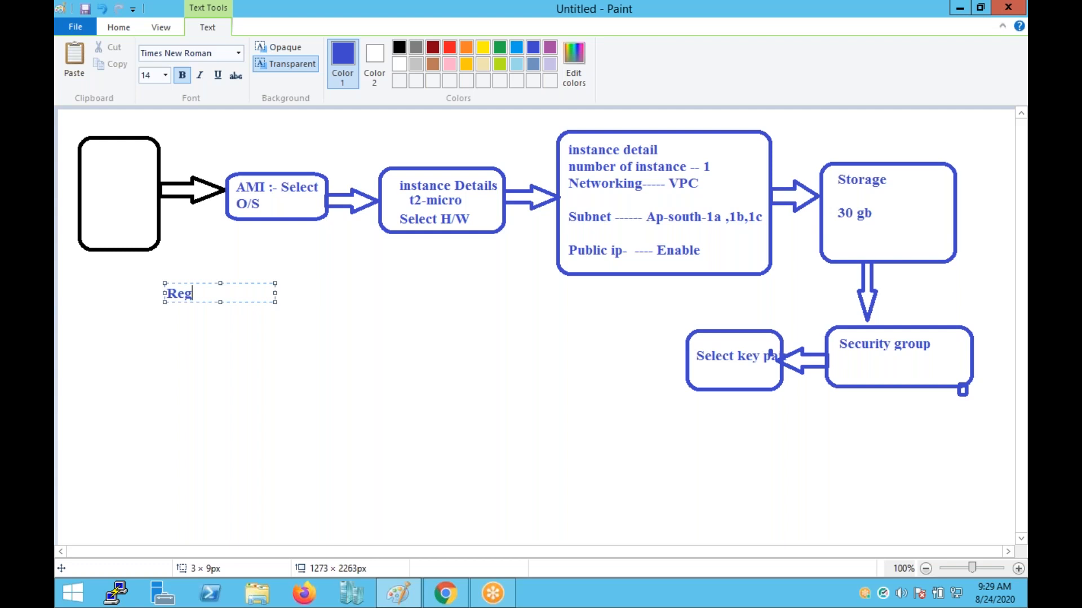
pyautogui.write('ion')
pyautogui.press('Return')
pyautogui.press('Return')
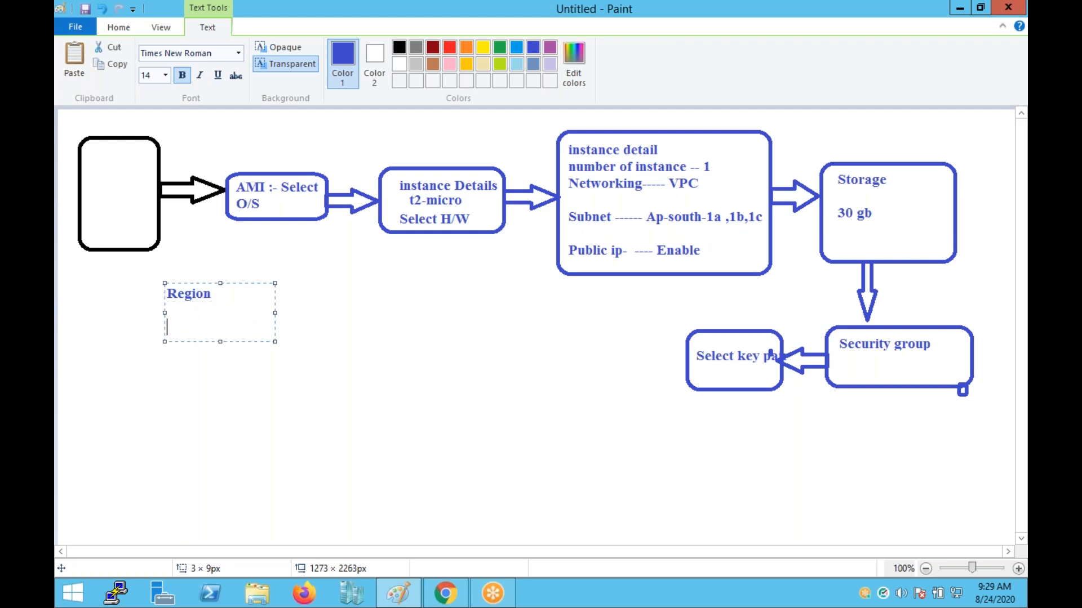
pyautogui.write('A-Z')
pyautogui.press('Return')
pyautogui.press('Return')
pyautogui.write('key pair')
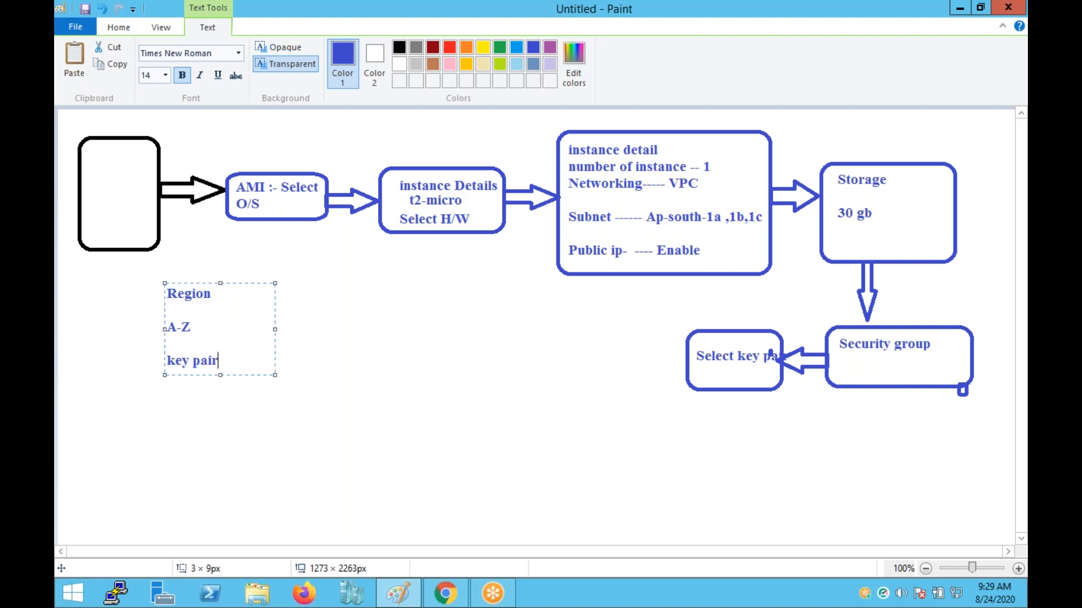
pyautogui.press('Return')
pyautogui.write('Security group')
pyautogui.press('Return')
pyautogui.write('instance')
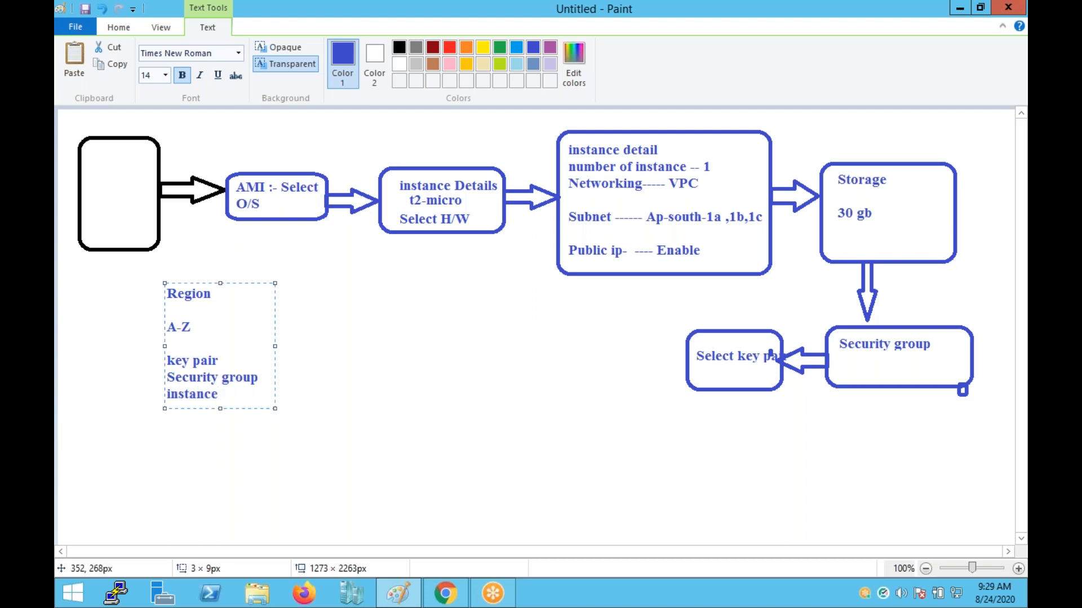
# Place the text on the canvas and close Paint without saving.
pyautogui.click(285, 350)
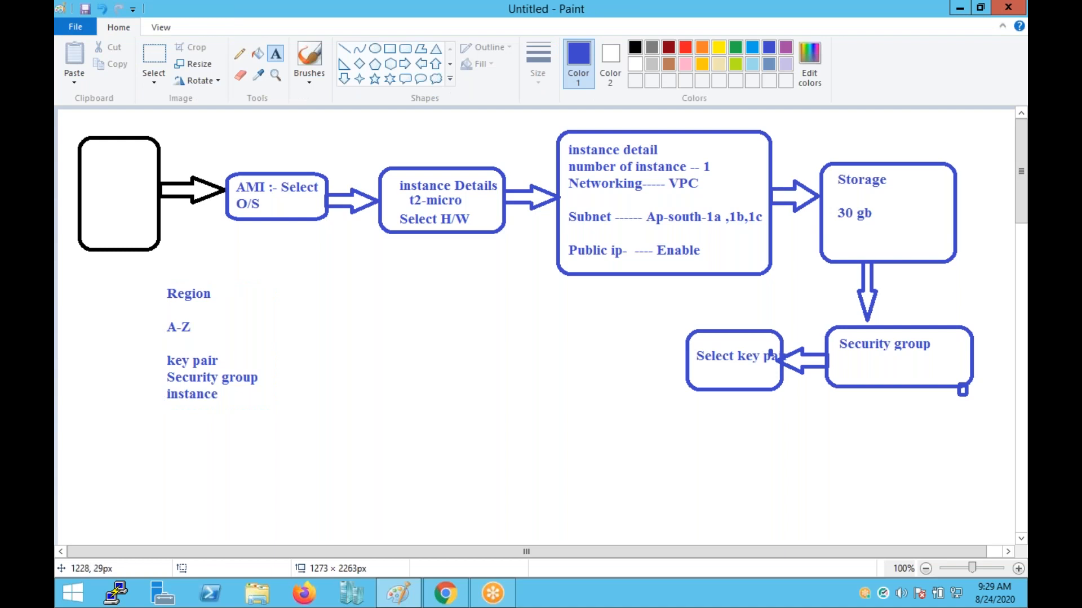
pyautogui.click(1008, 7)
pyautogui.click(569, 298)
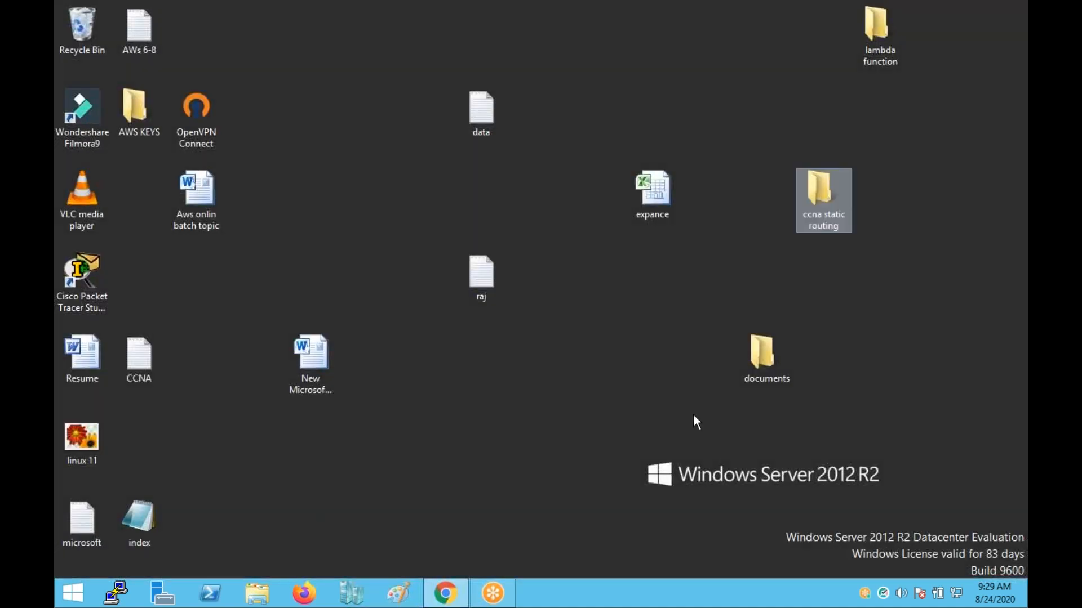
# Return to the EC2 console and reselect the VM1 instance.
pyautogui.click(446, 601)
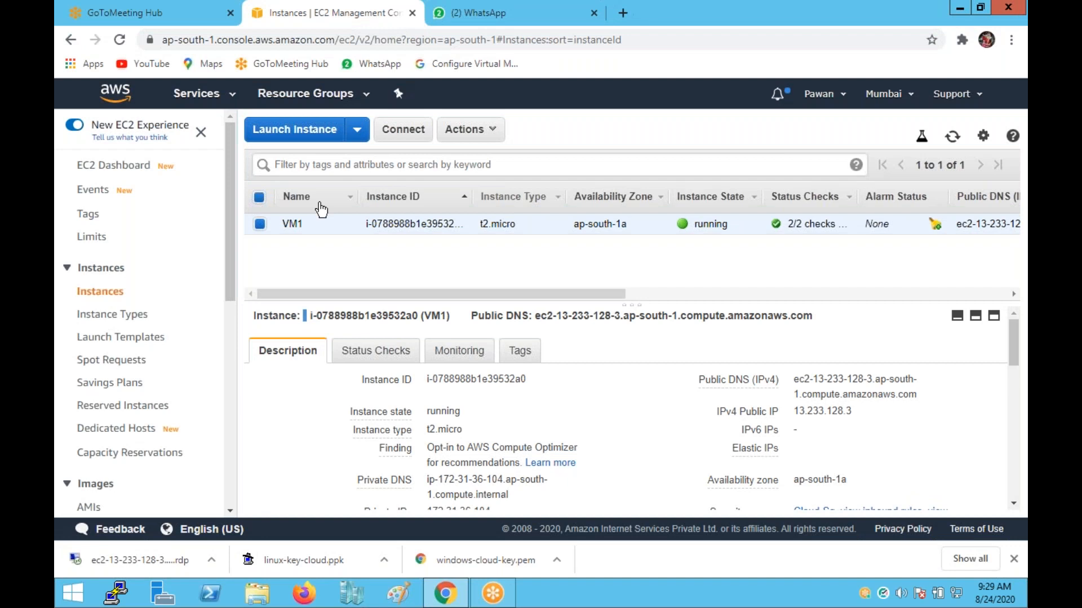
pyautogui.click(465, 129)
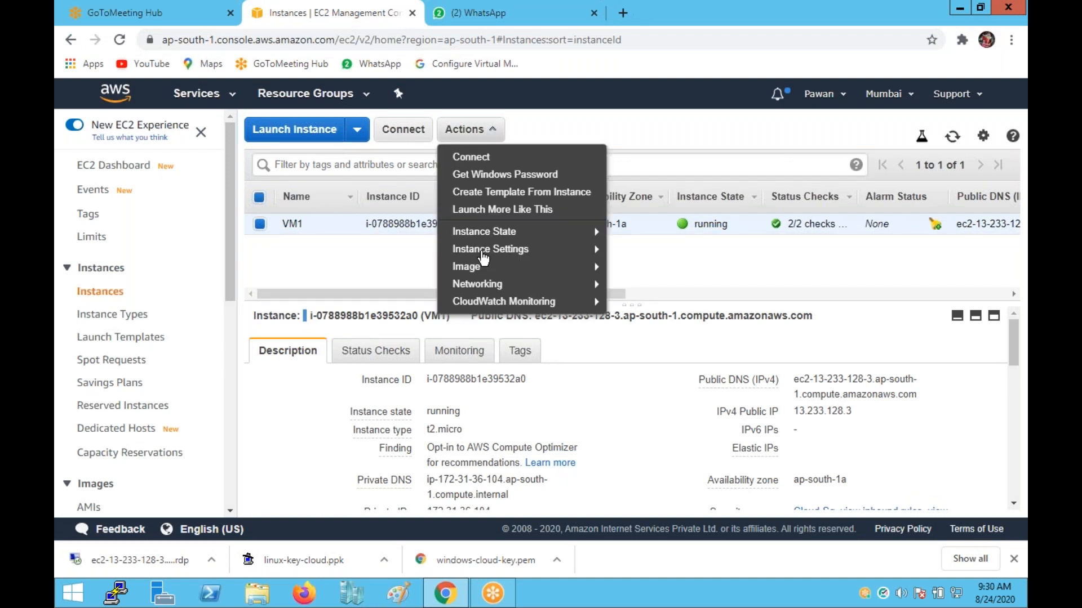
pyautogui.click(309, 256)
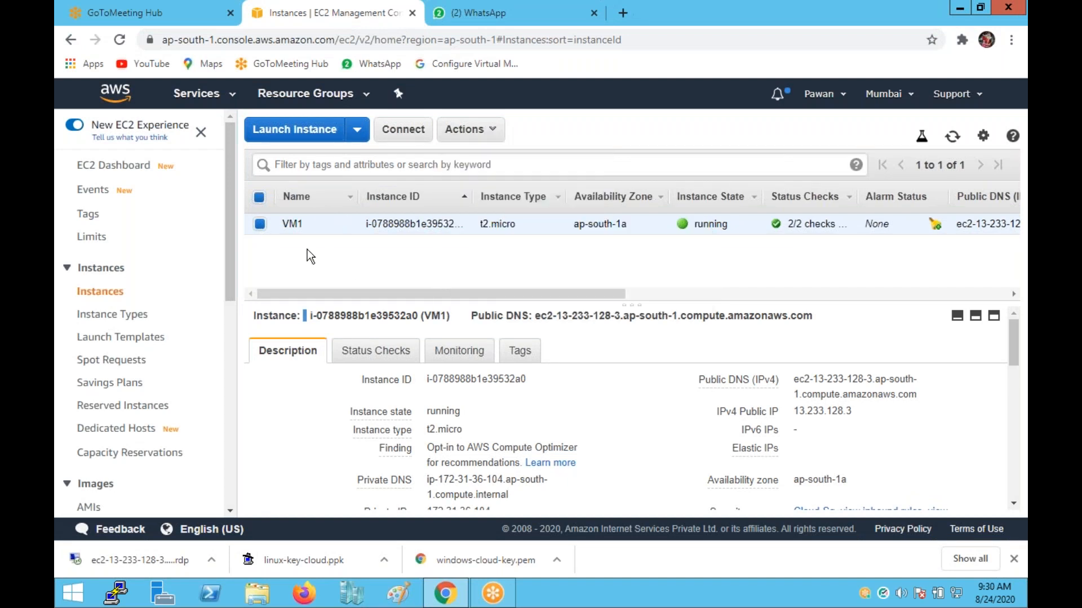
pyautogui.click(262, 227)
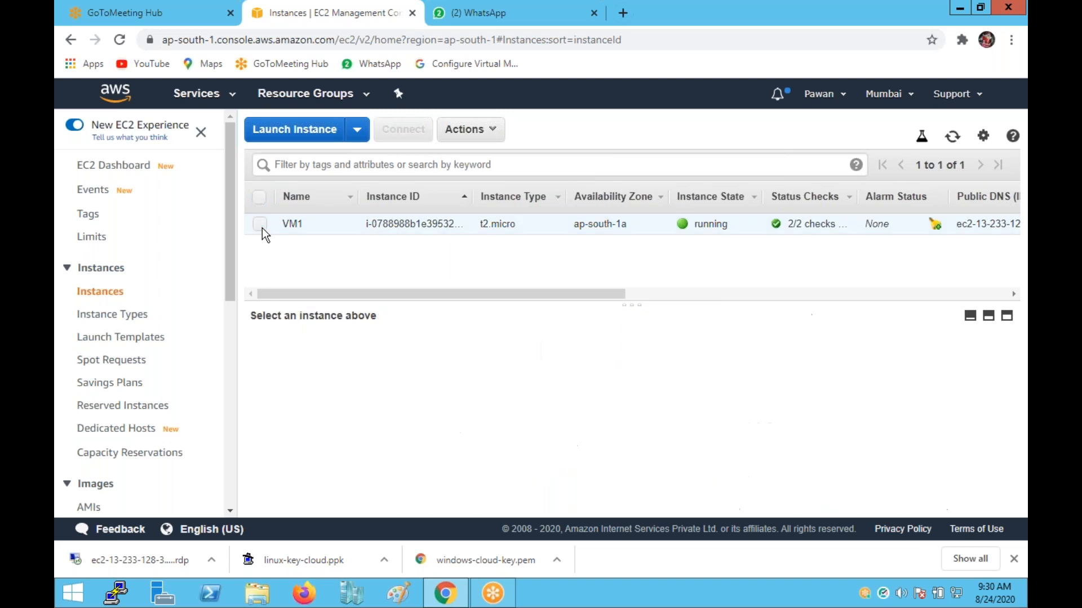
pyautogui.click(261, 227)
# Terminate VM1 via Actions > Instance State > Terminate, then open a new Chrome window.
pyautogui.click(469, 129)
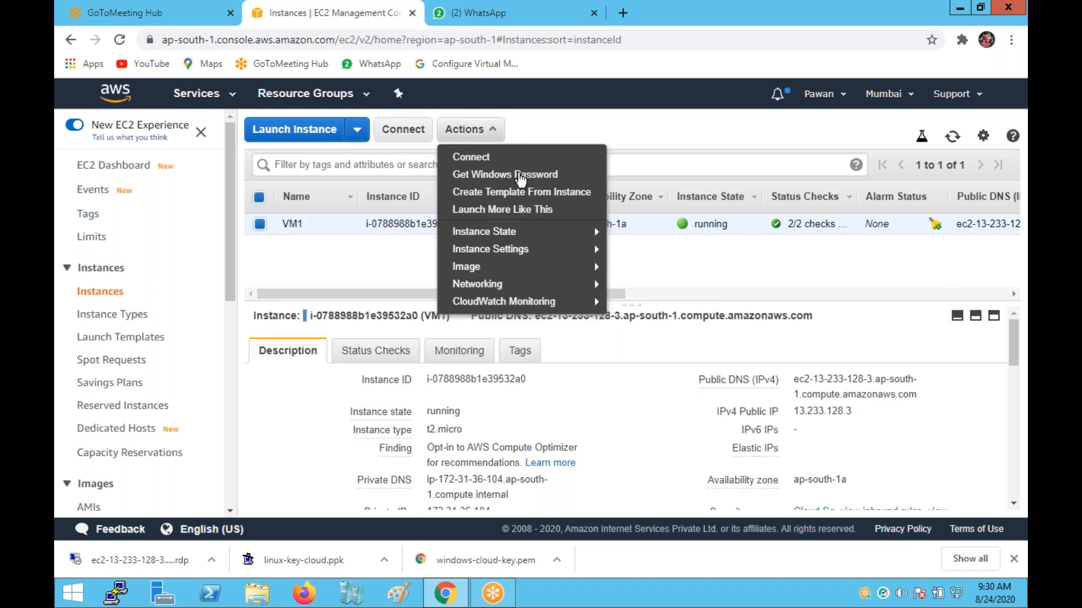
pyautogui.moveTo(518, 235)
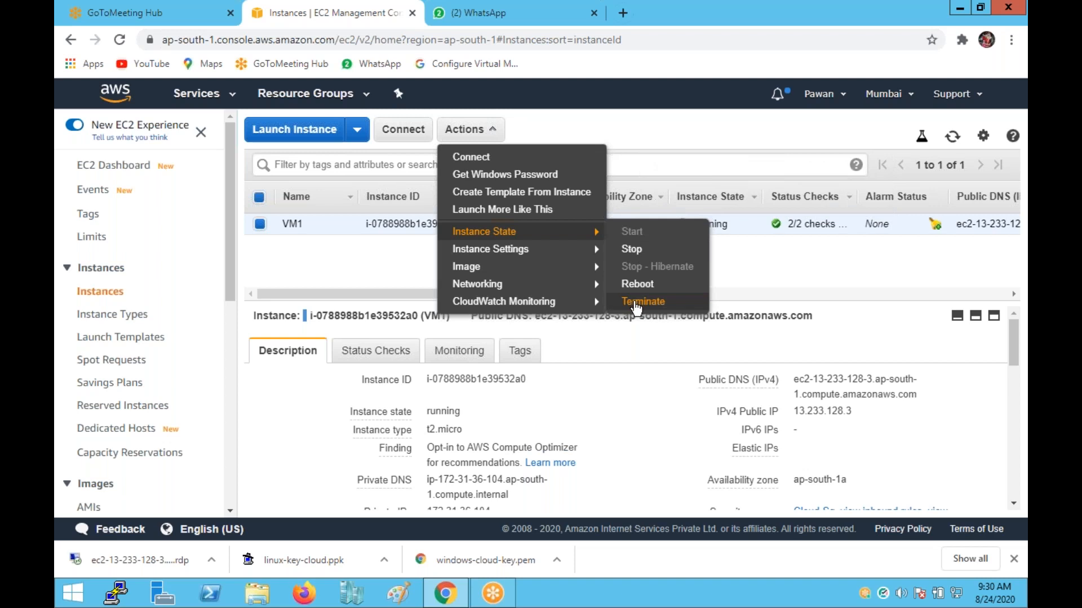
pyautogui.click(636, 305)
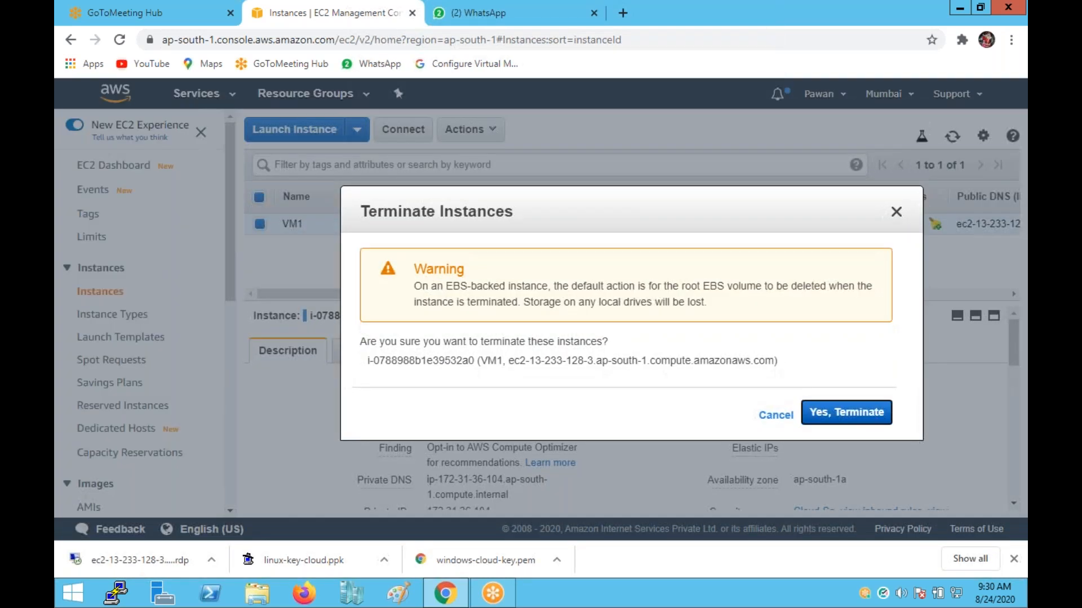
pyautogui.click(840, 412)
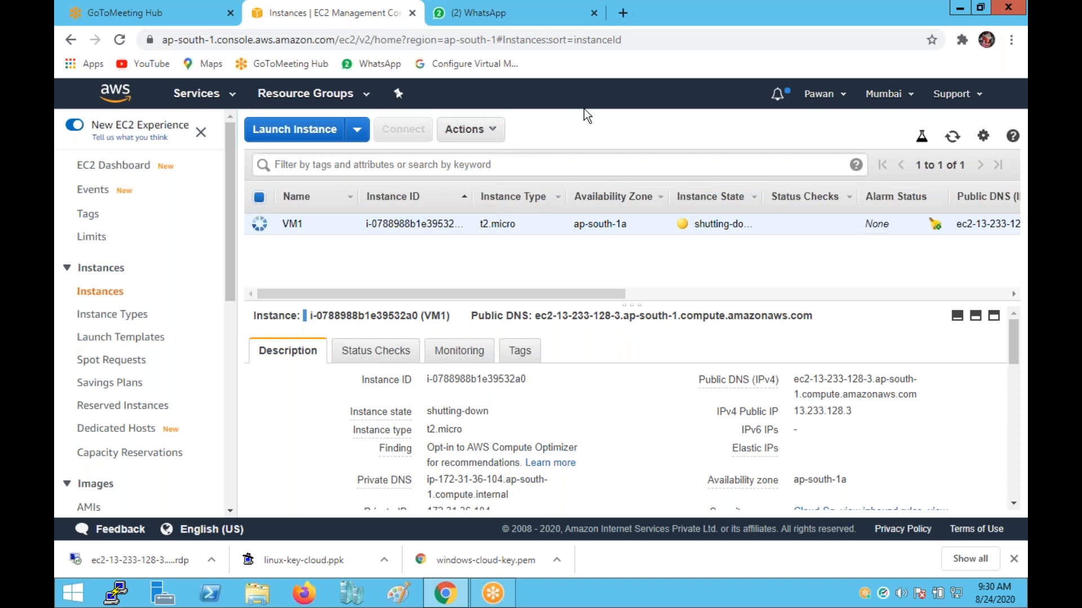
pyautogui.click(1011, 39)
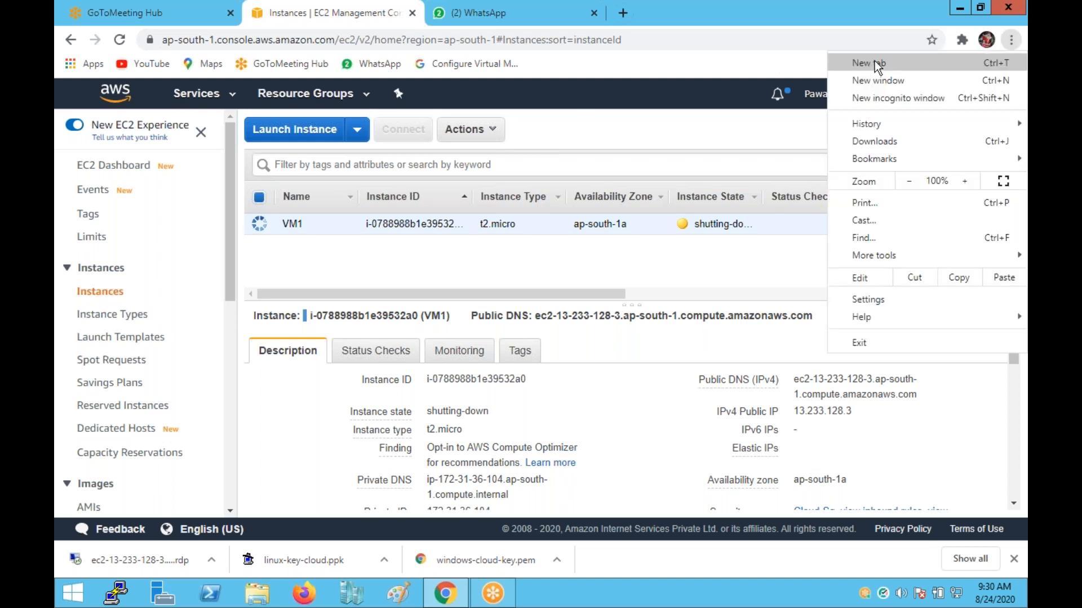
pyautogui.click(878, 79)
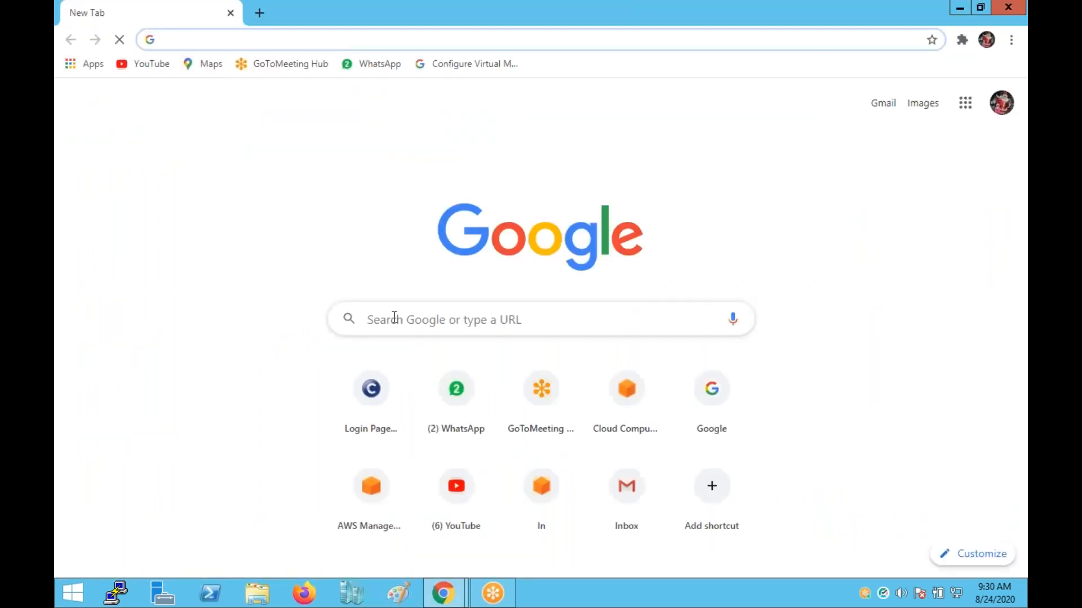
# Search 'aws free account', open the AWS Free Tier page, and go to the AWS Management Console.
pyautogui.click(394, 316)
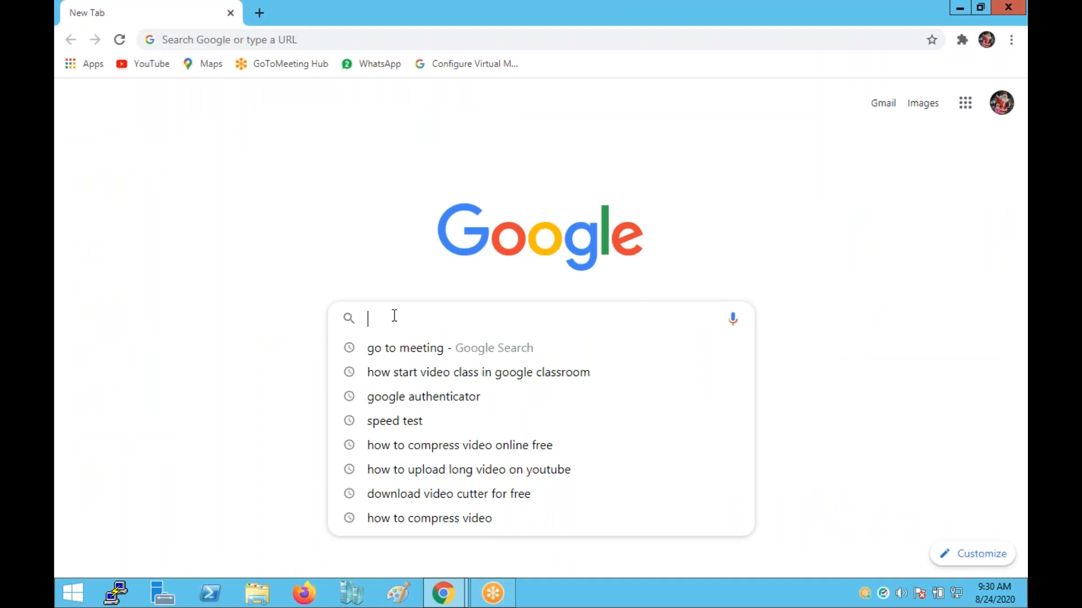
pyautogui.write('aws fr')
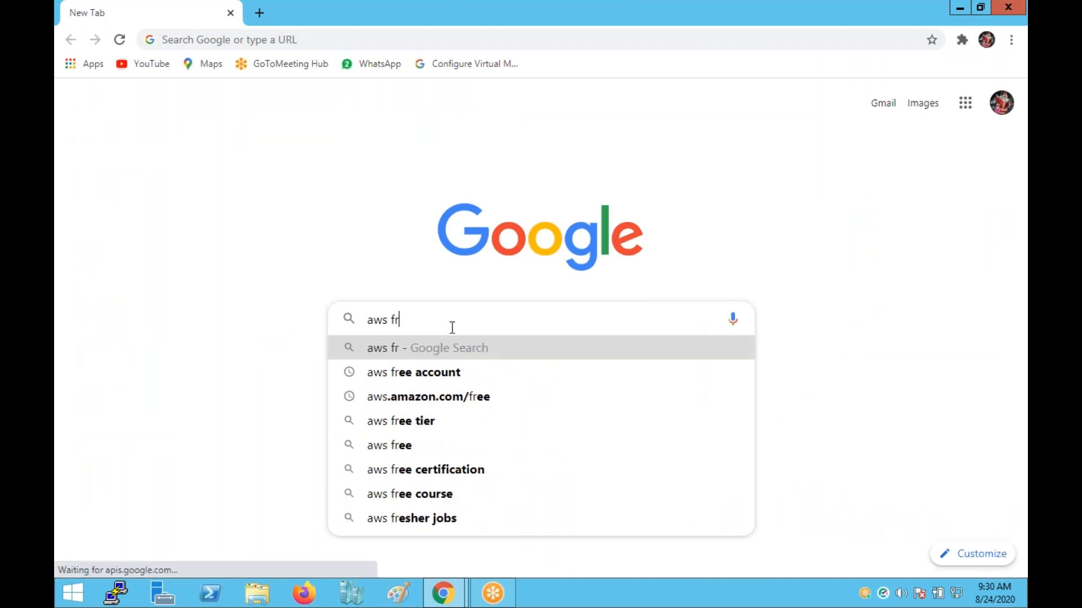
pyautogui.click(432, 376)
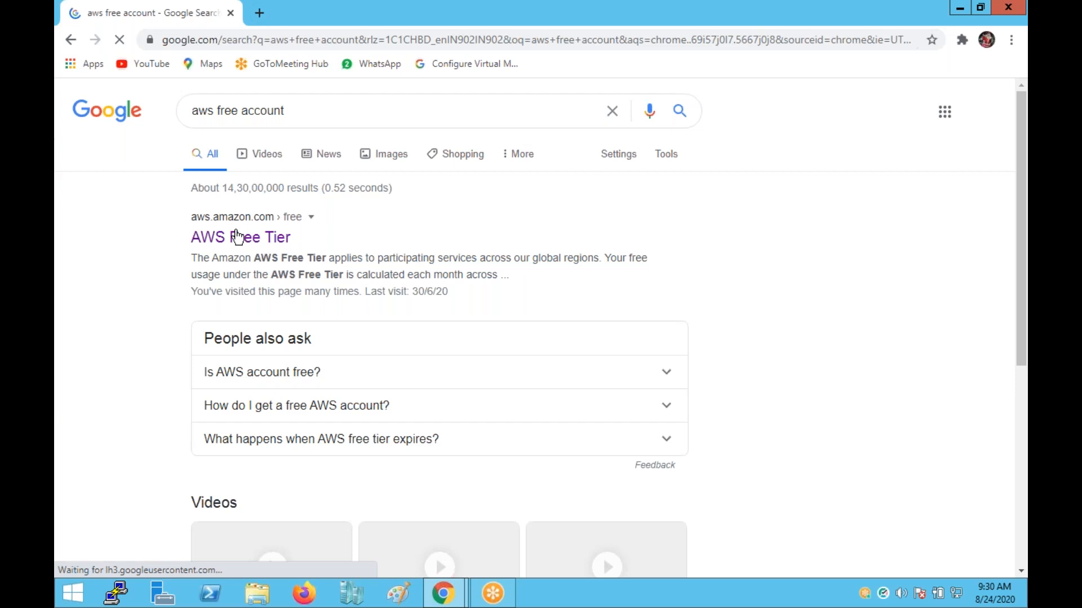
pyautogui.click(237, 237)
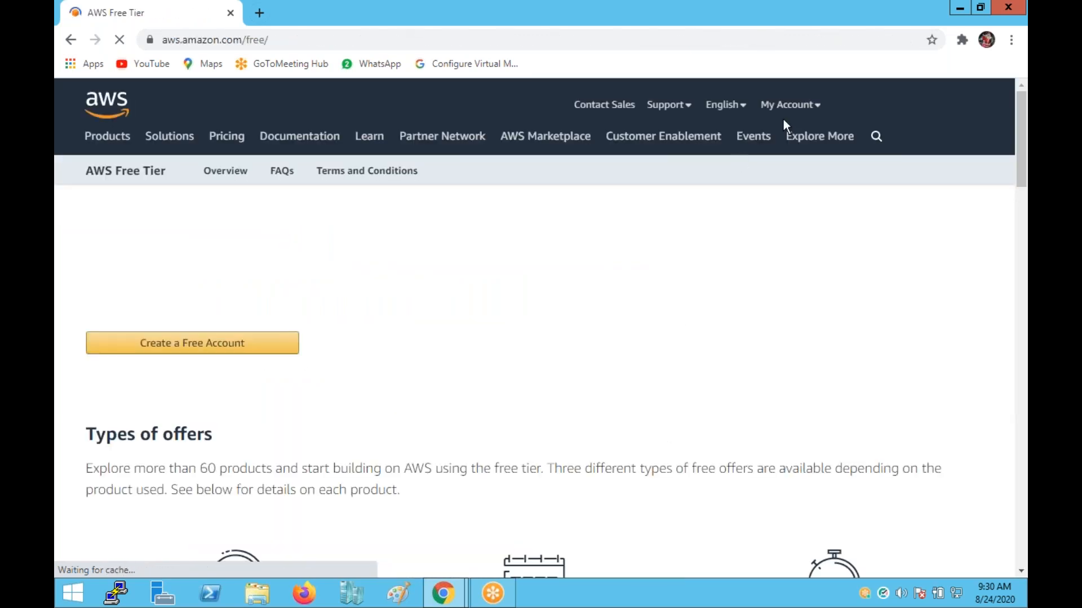
pyautogui.click(782, 113)
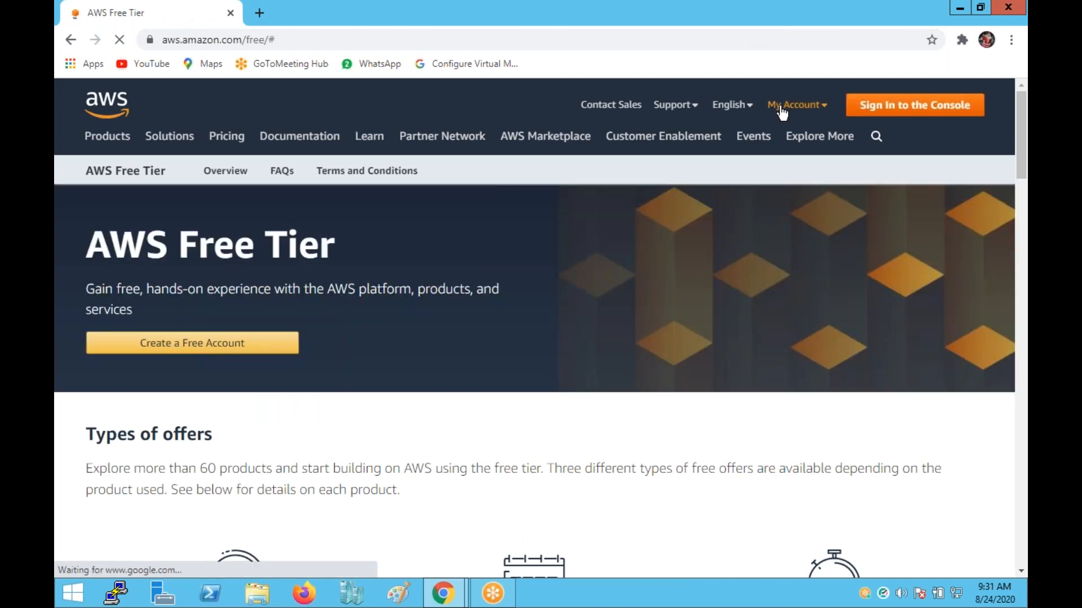
pyautogui.moveTo(819, 106)
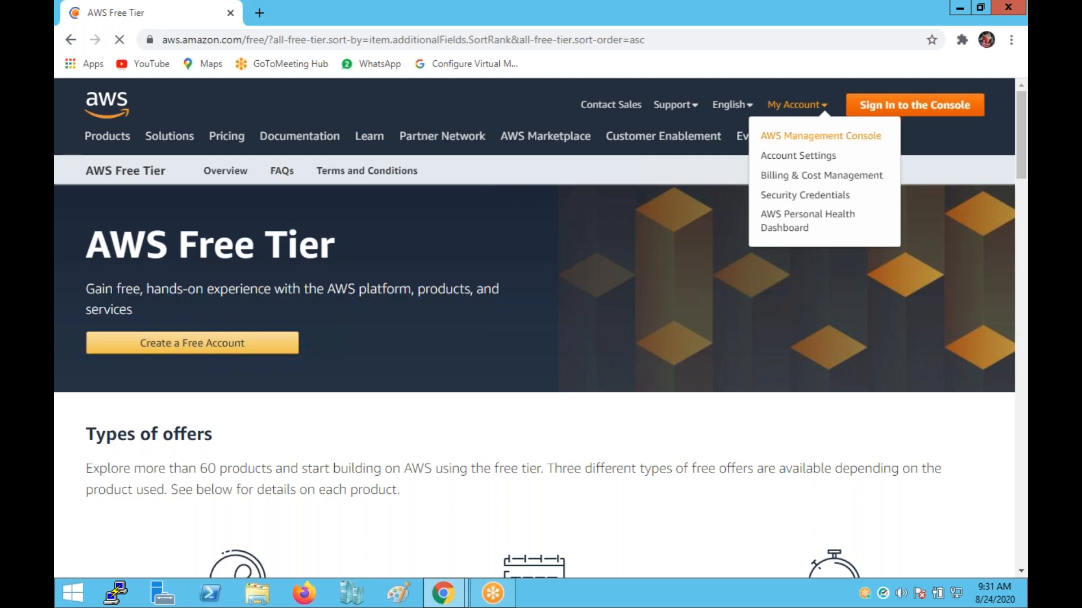
pyautogui.click(794, 138)
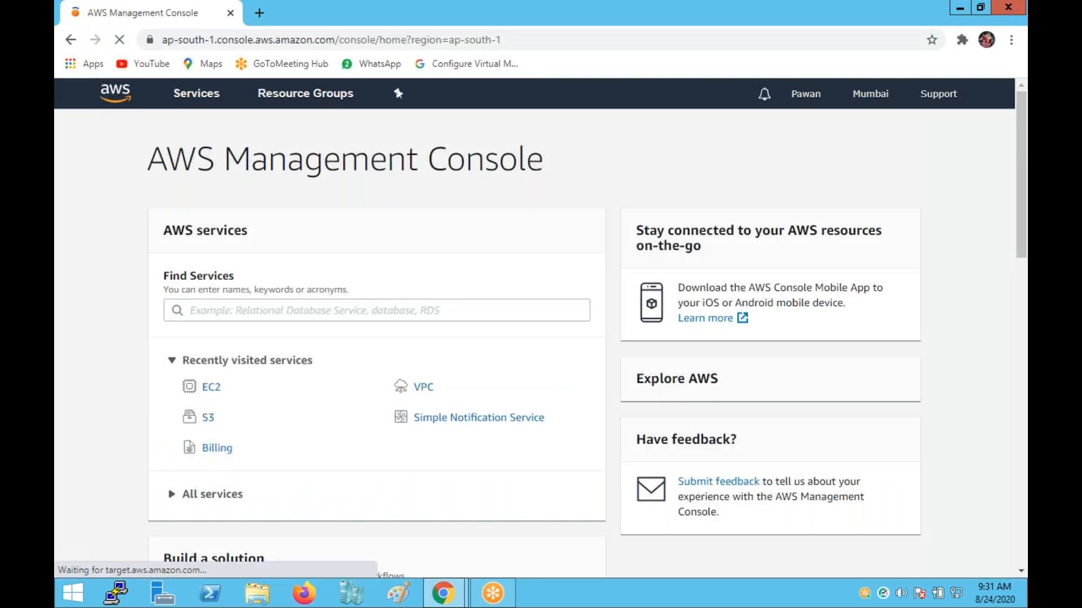
# Sign out of the AWS account from the account name menu.
pyautogui.click(806, 94)
pyautogui.click(900, 96)
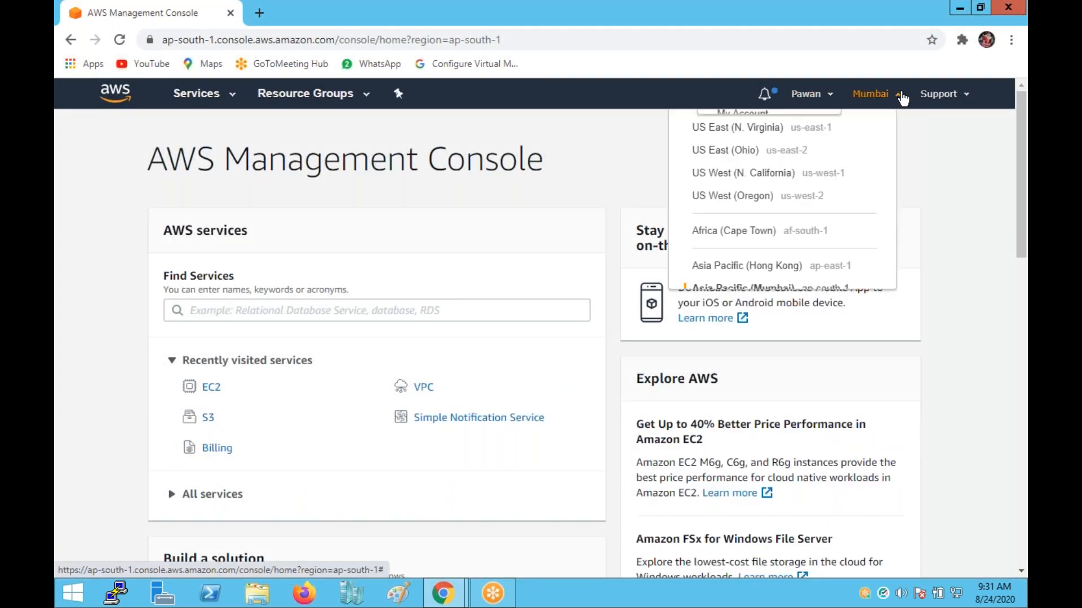
pyautogui.click(831, 97)
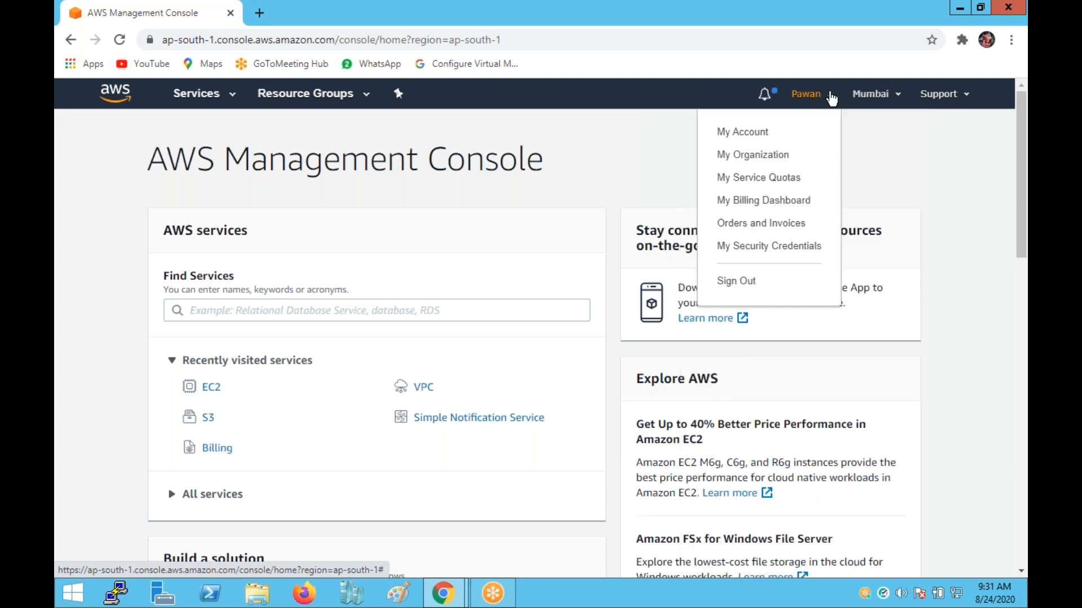
pyautogui.click(733, 281)
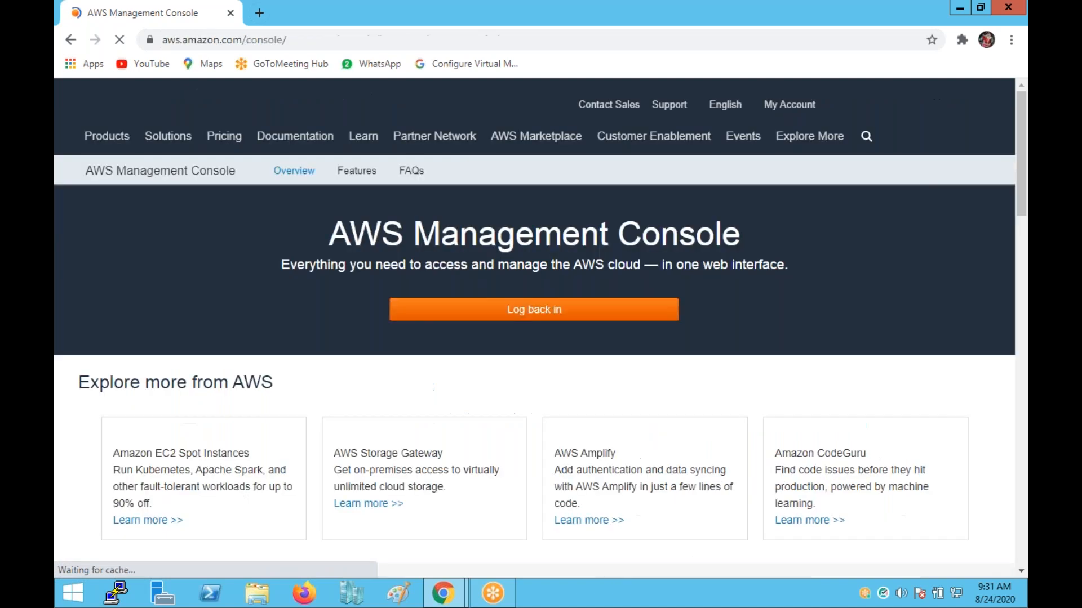
# Go to the Management Console sign-in page and start creating a new AWS account.
pyautogui.click(821, 107)
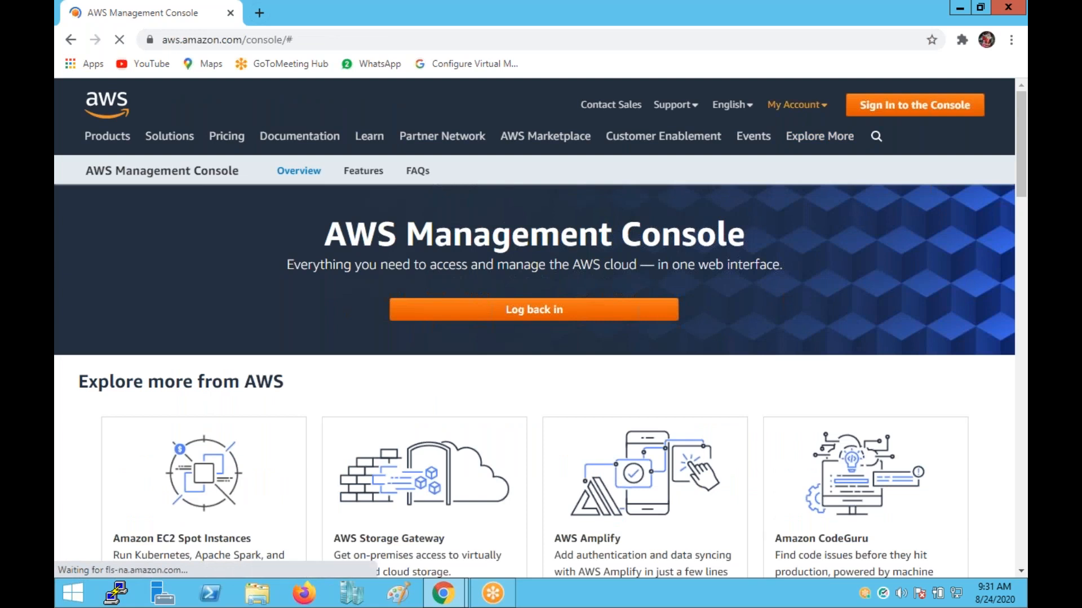
pyautogui.click(821, 108)
pyautogui.click(820, 136)
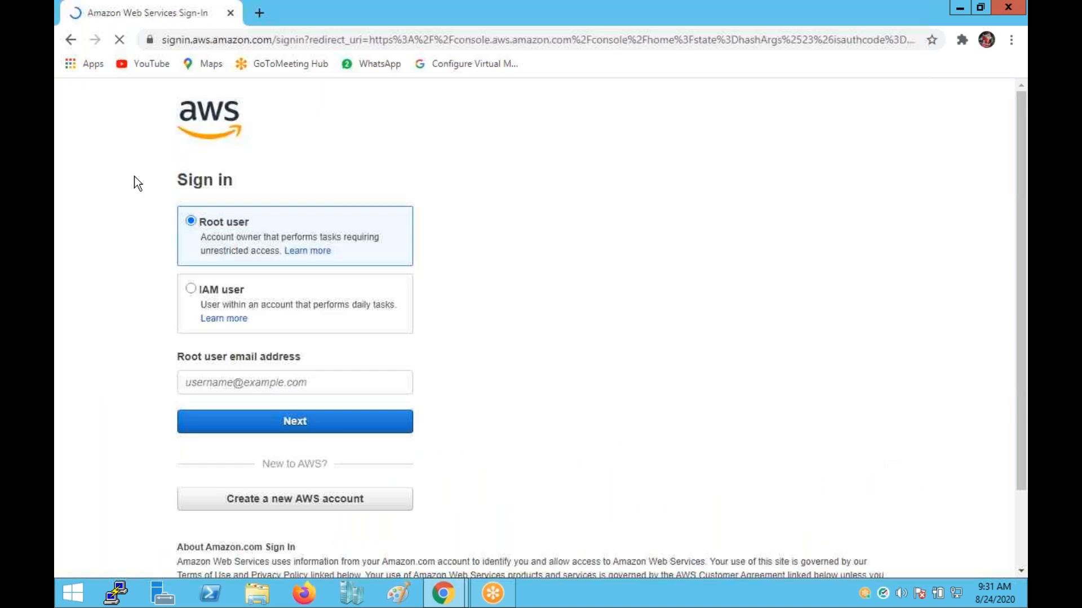
pyautogui.click(277, 500)
# Open the sign-up form and enter an email address and a password.
pyautogui.click(285, 505)
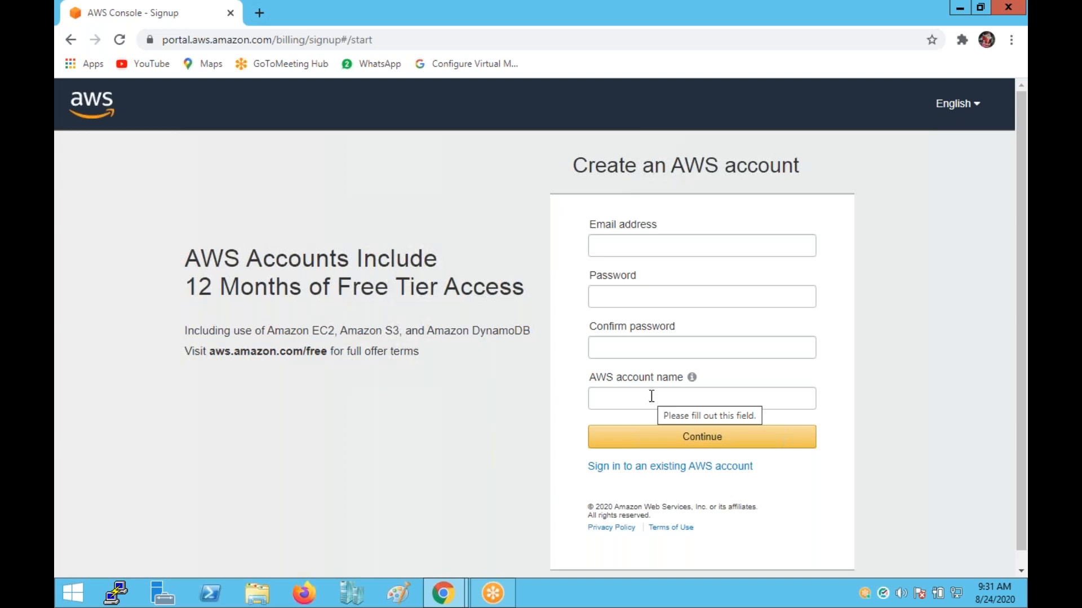
pyautogui.click(631, 238)
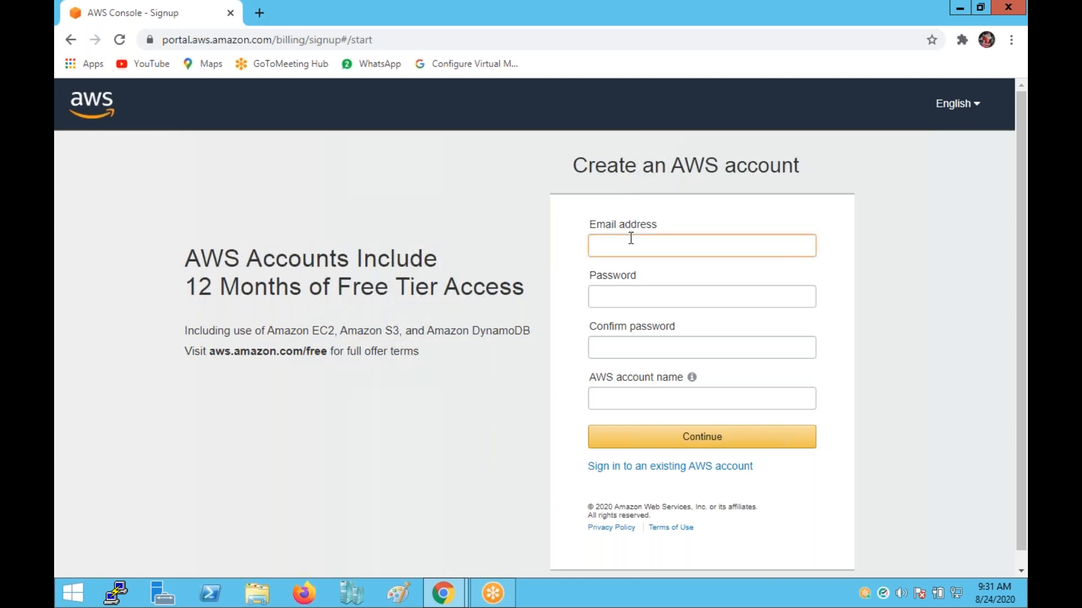
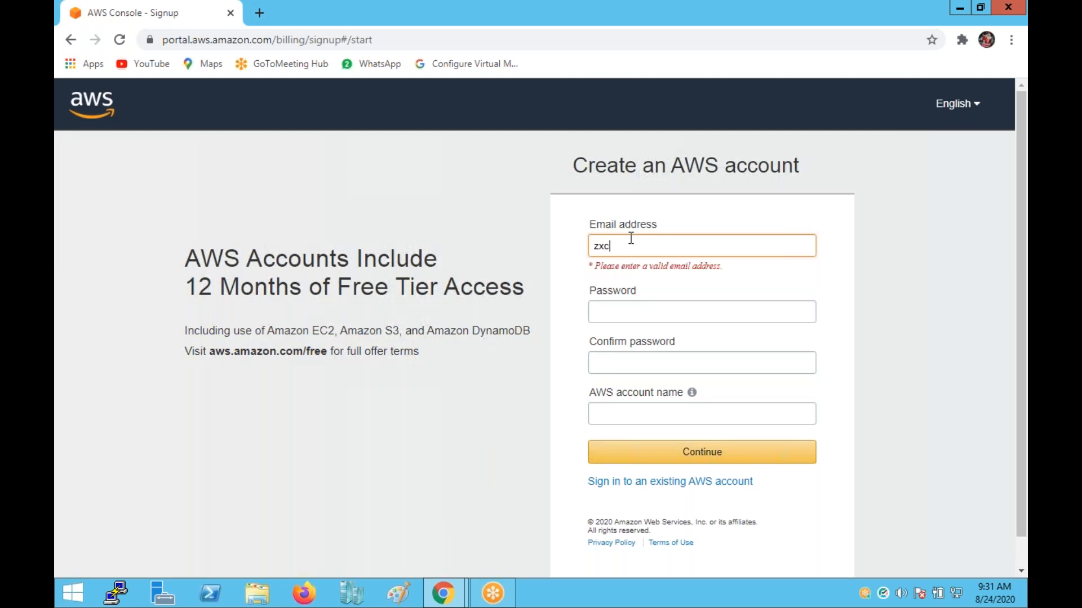
pyautogui.click(632, 298)
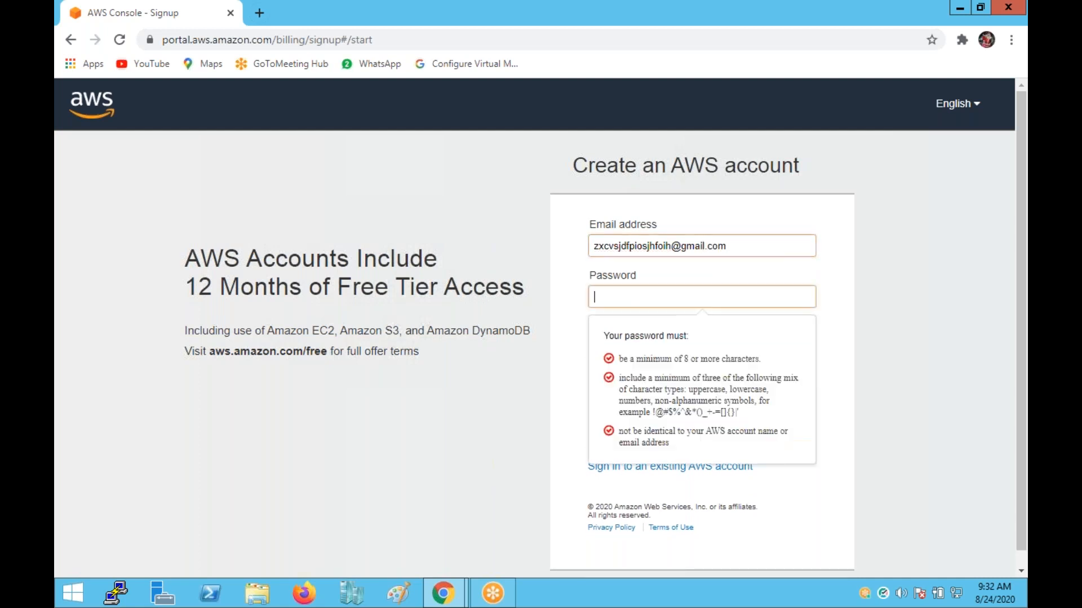
pyautogui.write('•••••••••••')
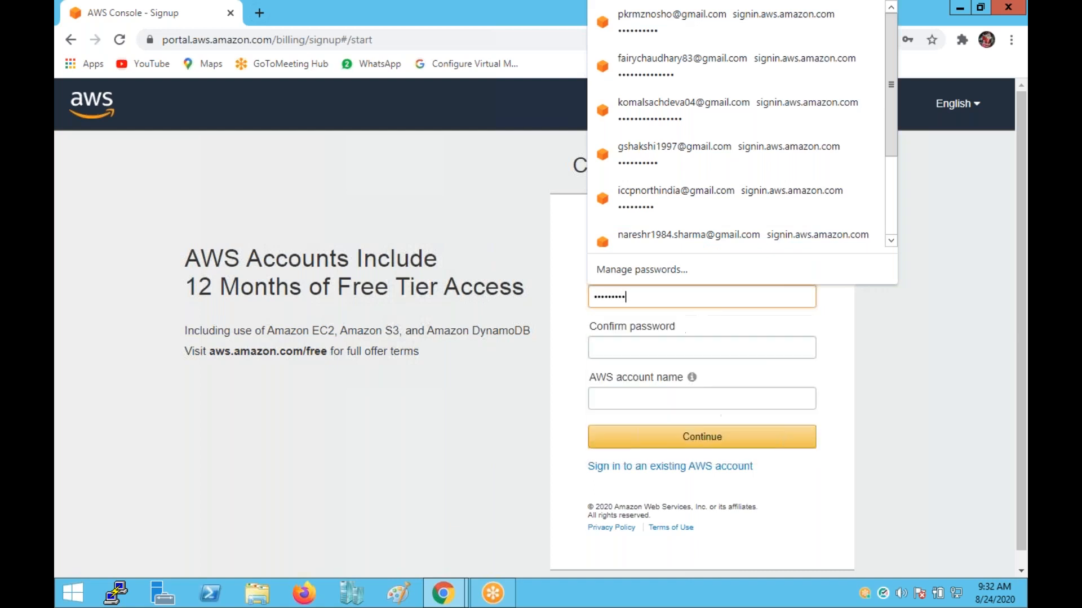
pyautogui.hotkey('ctrl', 'a')
pyautogui.write('••••')
pyautogui.write('••')
pyautogui.write('••')
# Confirm the password, name the account 'asdf', continue, and decline saving the password.
pyautogui.click(607, 345)
pyautogui.write('•••')
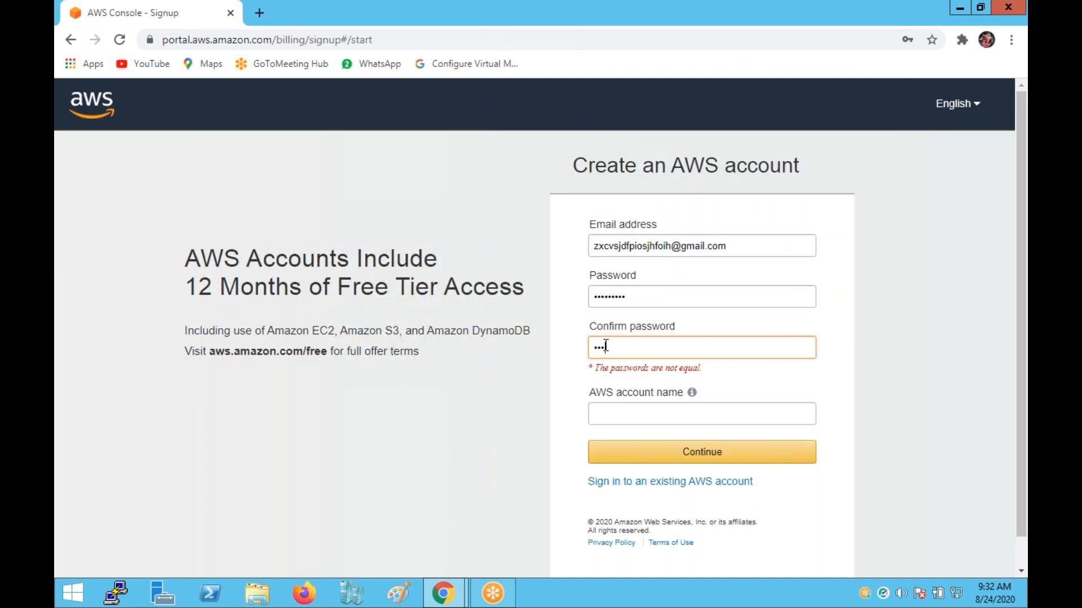
pyautogui.write('••••••')
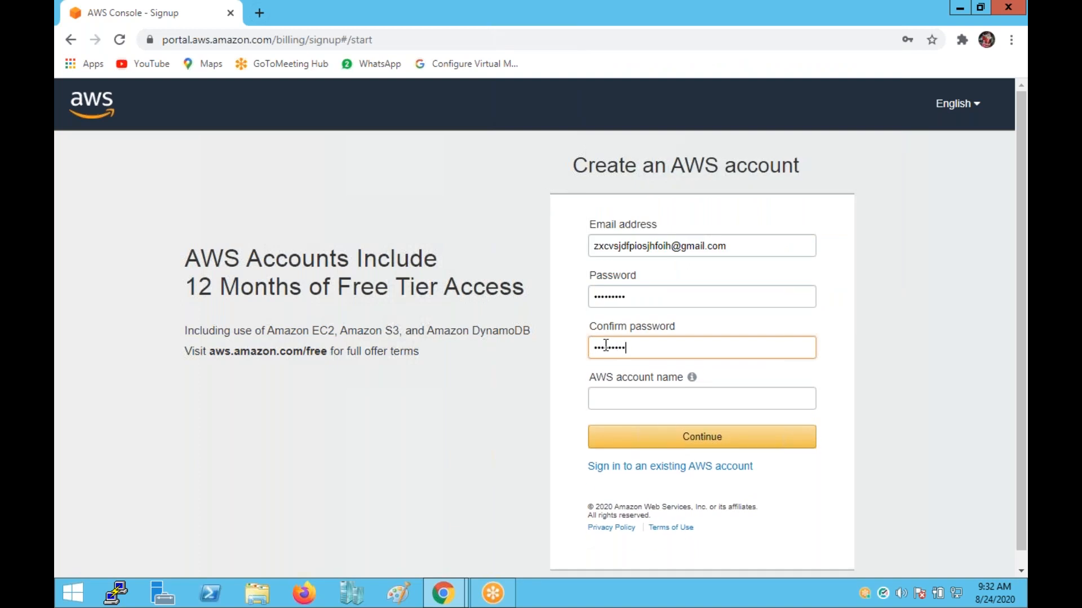
pyautogui.click(640, 394)
pyautogui.write('asdf')
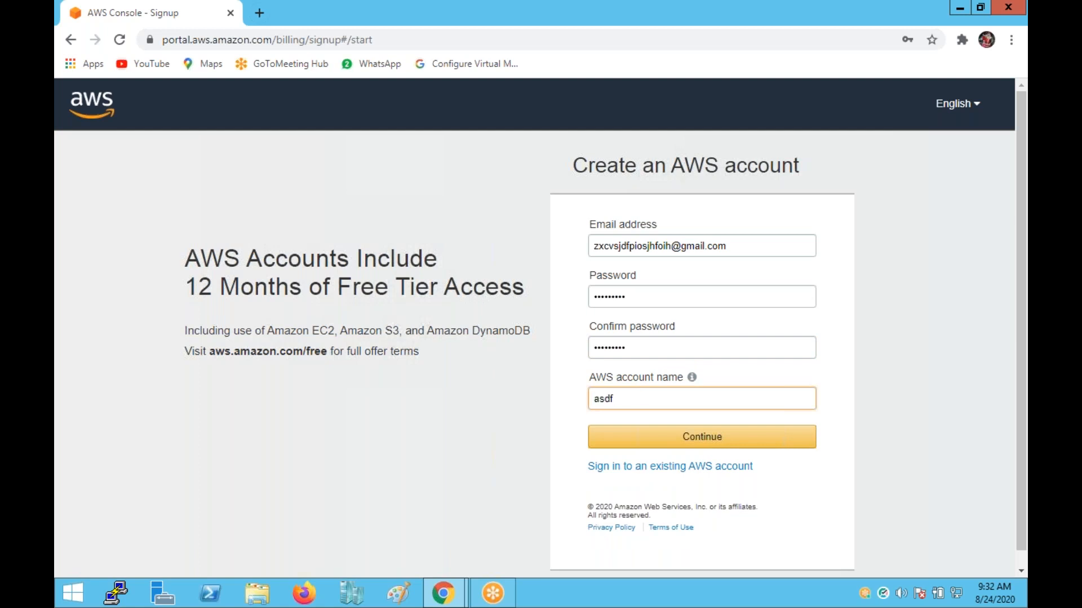
pyautogui.click(702, 437)
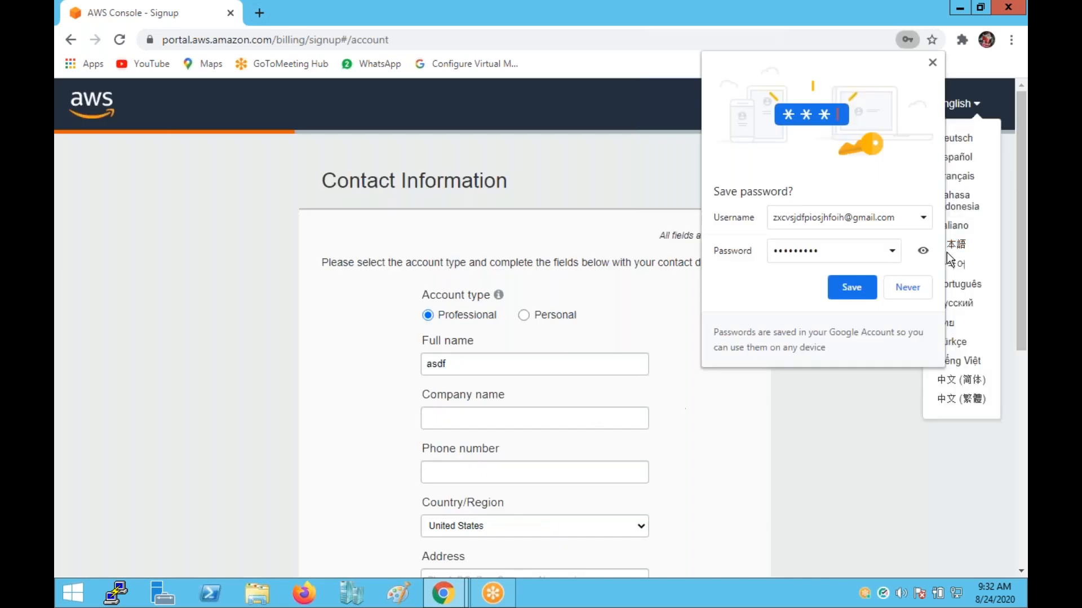
pyautogui.click(929, 59)
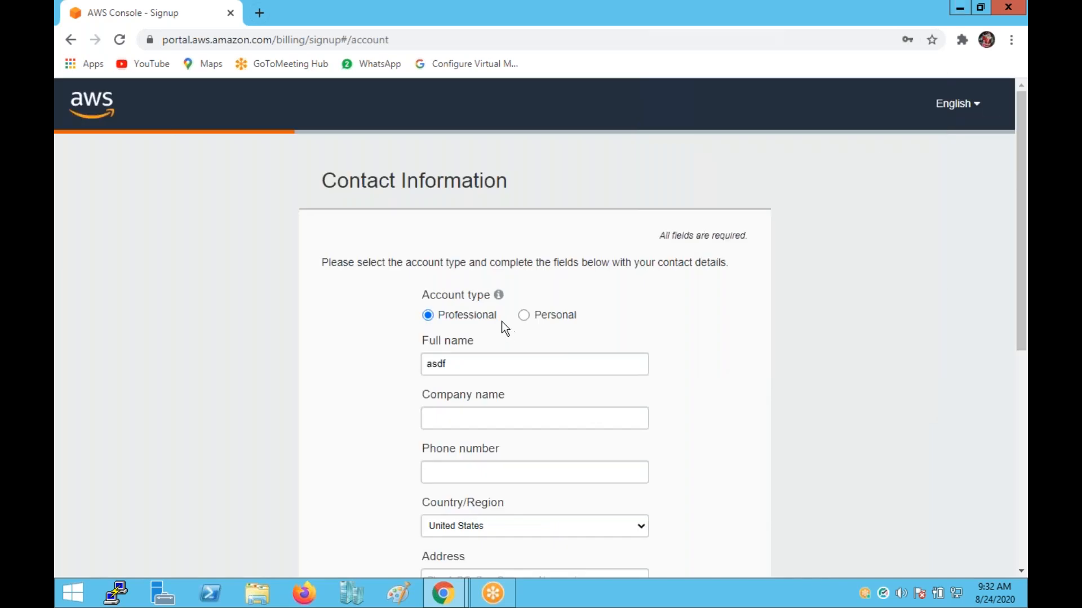
# Choose the Personal account type, review the Contact Information form, then close the sign-up window.
pyautogui.click(531, 317)
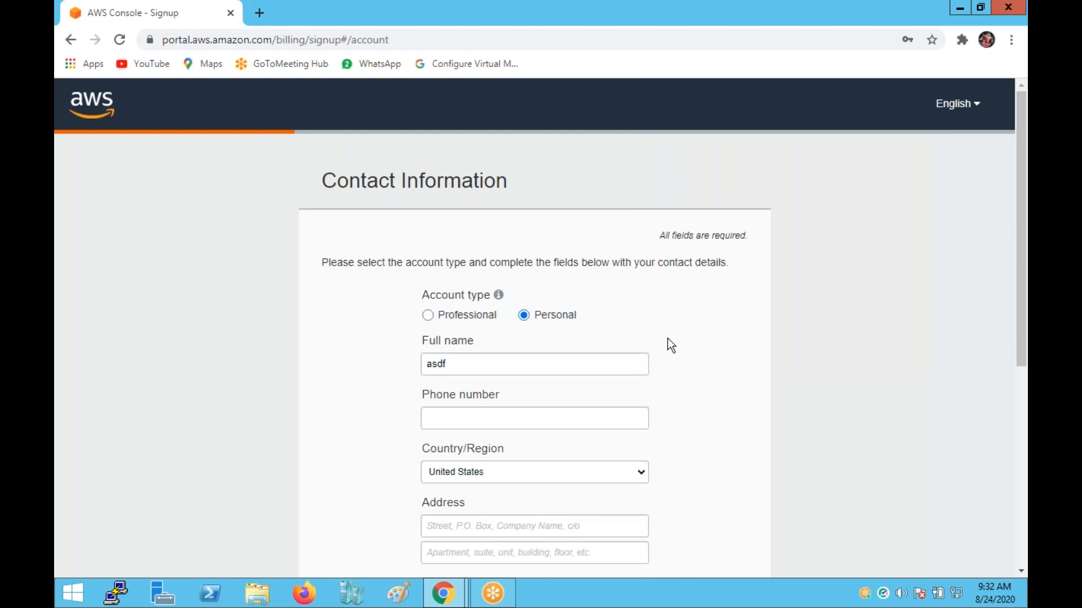
pyautogui.scroll(-1, 667, 339)
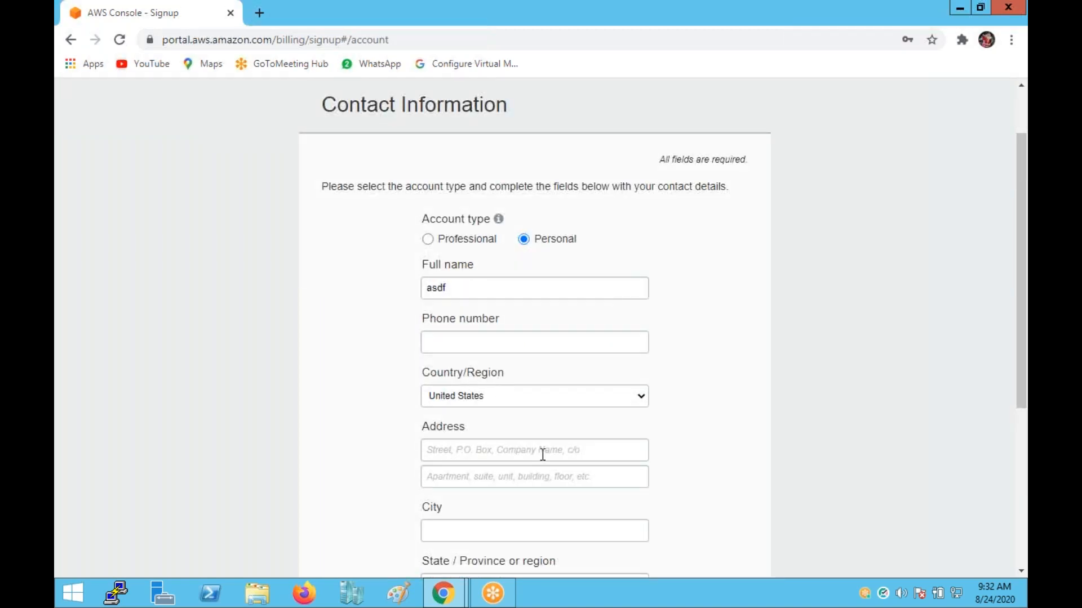
pyautogui.scroll(-3, 542, 451)
pyautogui.scroll(-1, 533, 439)
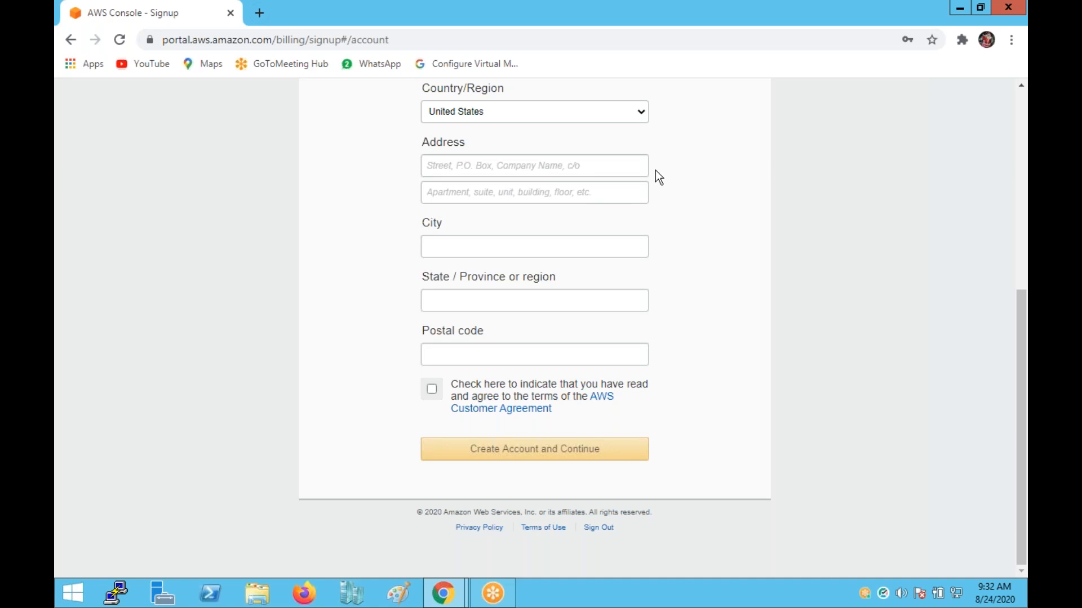
pyautogui.scroll(4, 490, 260)
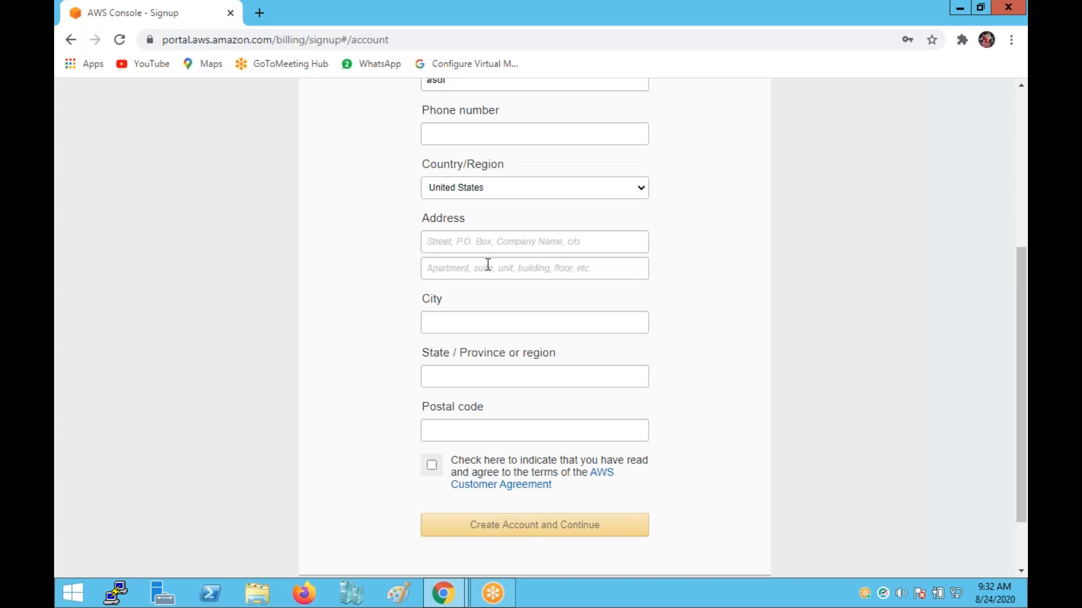
pyautogui.click(999, 13)
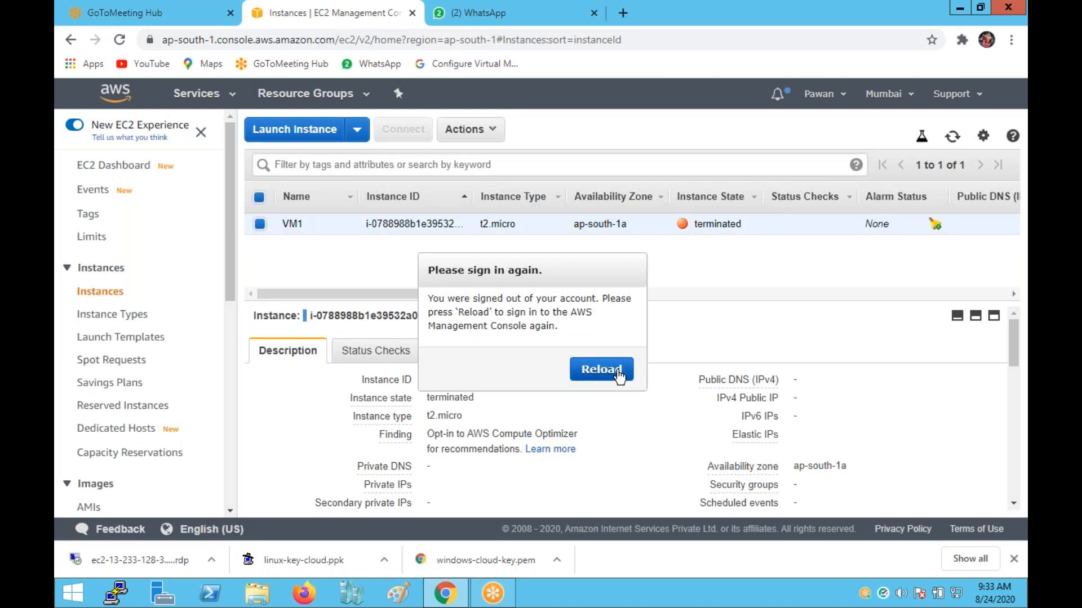
# Reload the console from the 'Please sign in again' prompt.
pyautogui.click(619, 377)
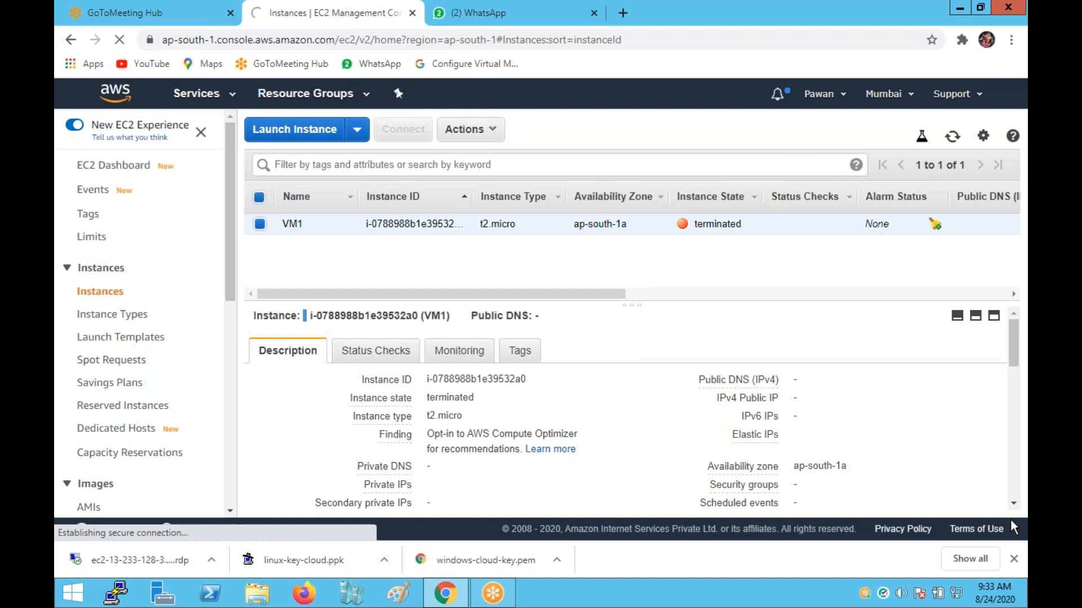